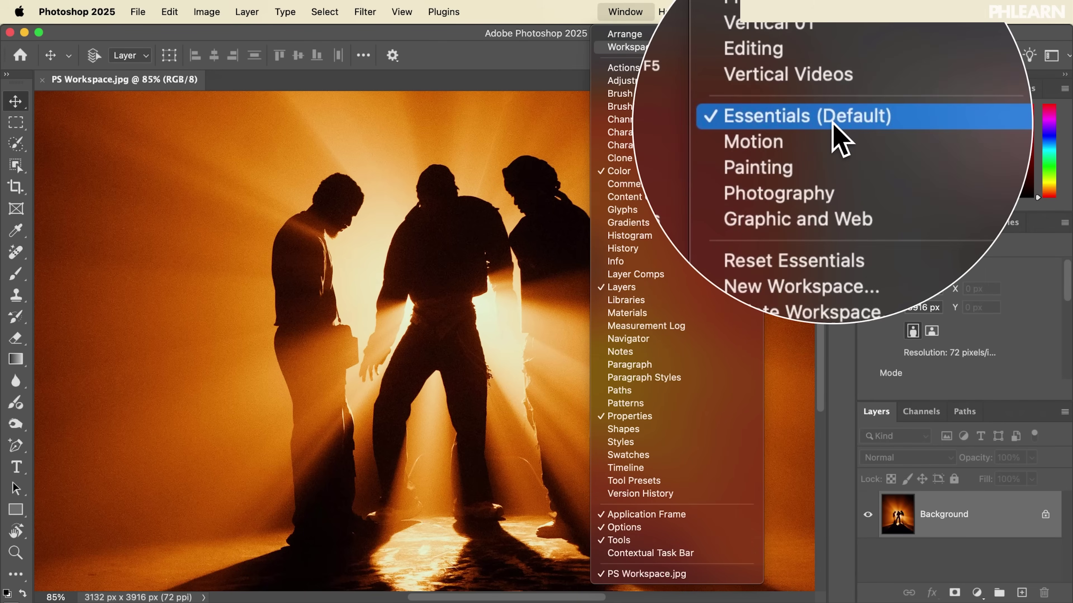
Switch to the Essentials (Default) workspace
click(845, 120)
click(625, 11)
click(646, 119)
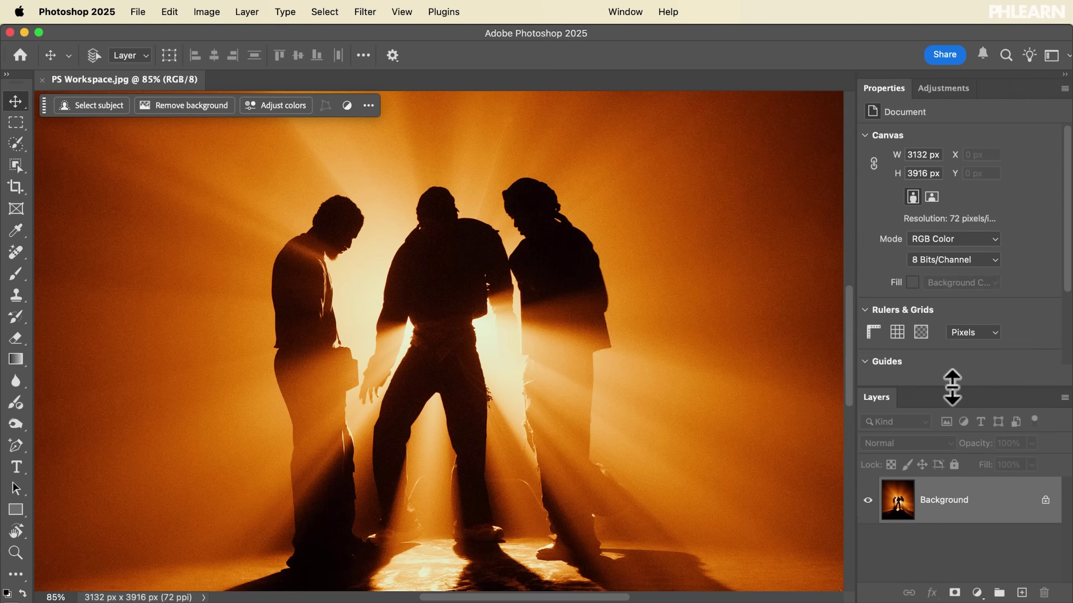
Enlarge the Layers panel by raising its boundary with Properties, and bring the Adjustments panel to the front
drag(951, 383, 943, 263)
click(625, 12)
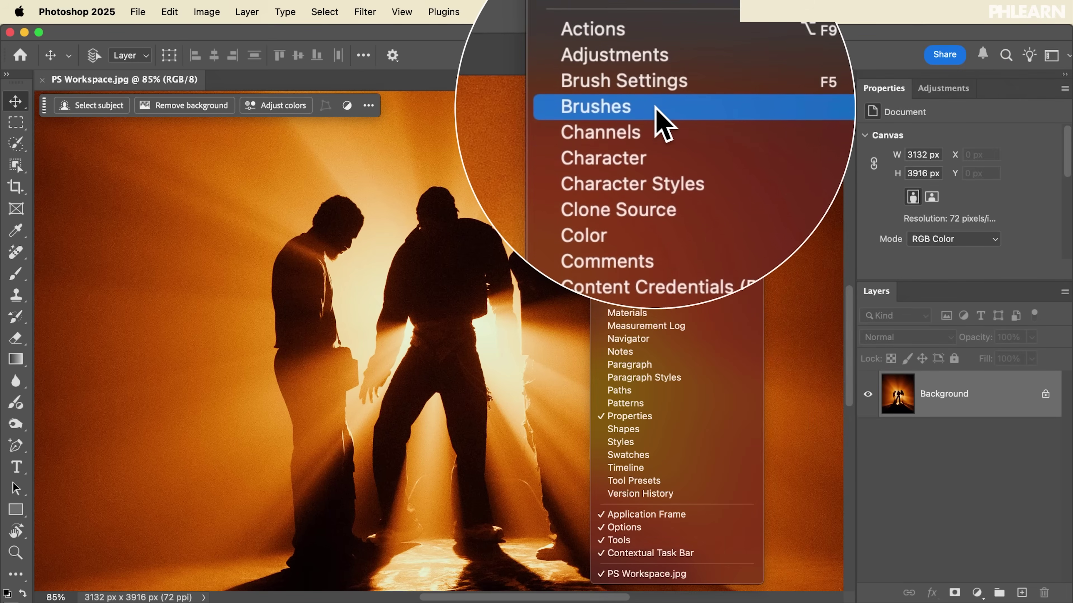
click(634, 134)
click(932, 88)
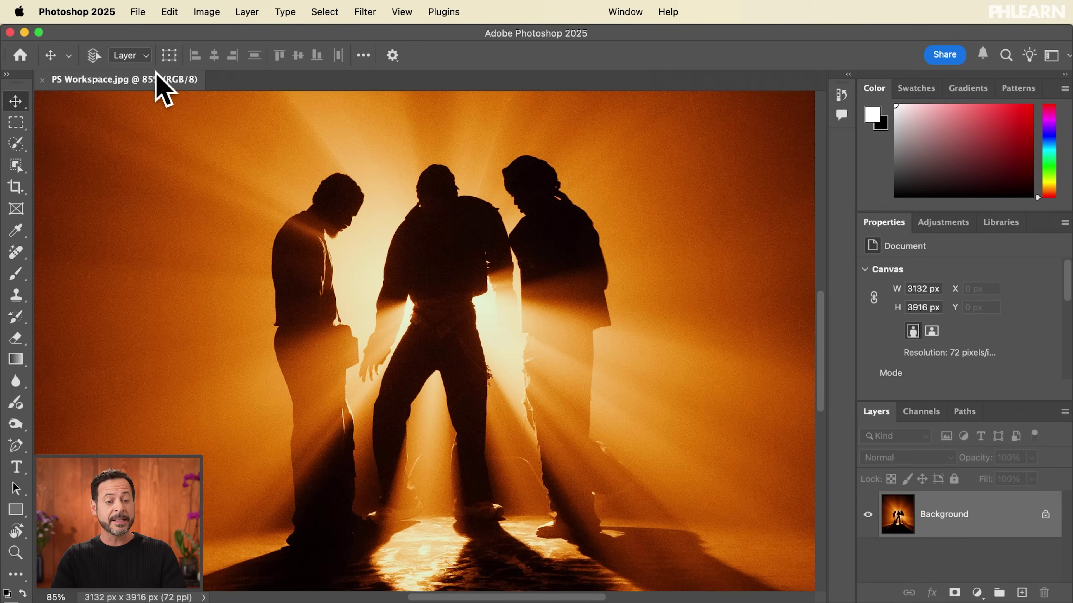
Reset the Essentials workspace to its original panel layout
click(625, 12)
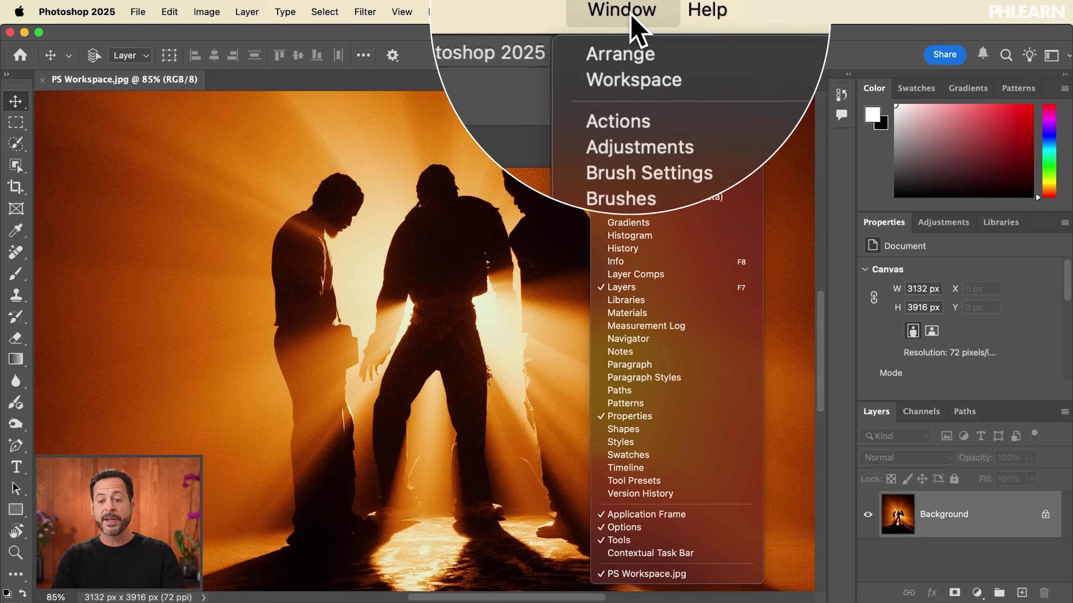
mouse_move(648, 39)
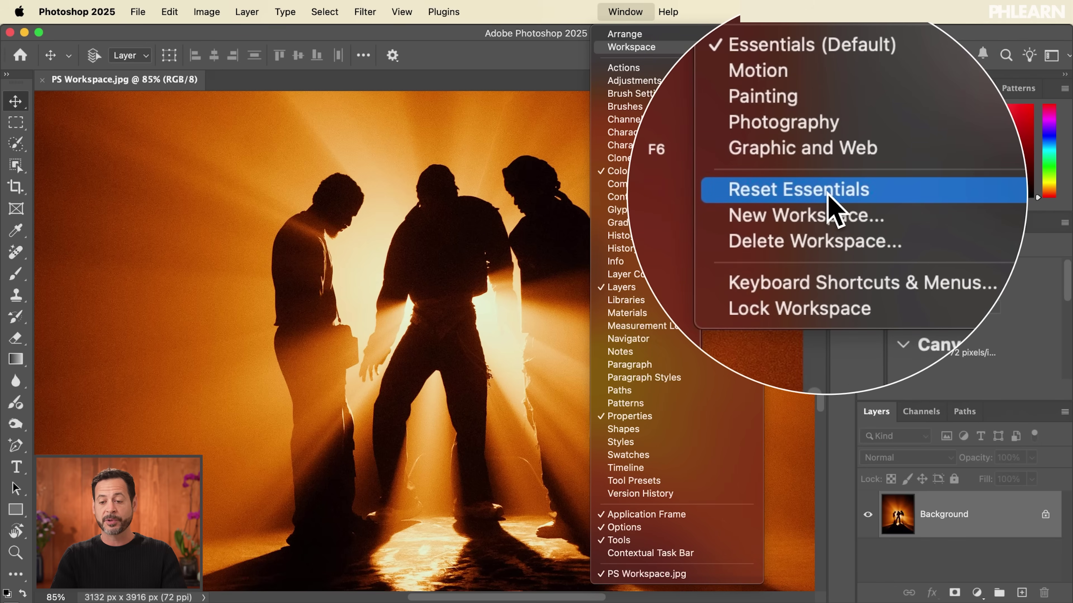
click(829, 196)
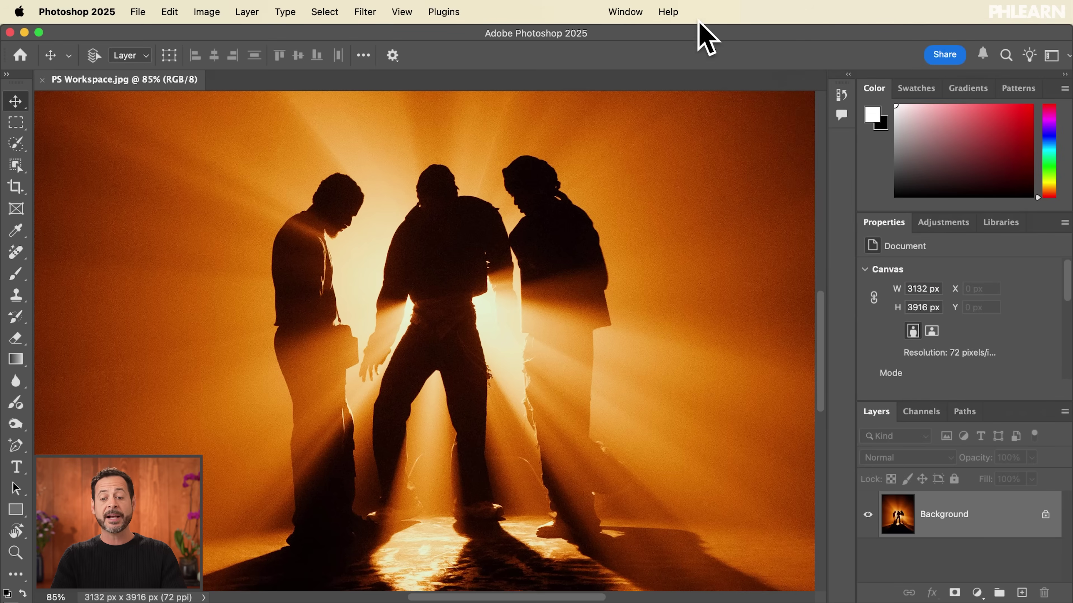
Show the Contextual Task Bar and pin it at the upper-left corner of the image
click(626, 11)
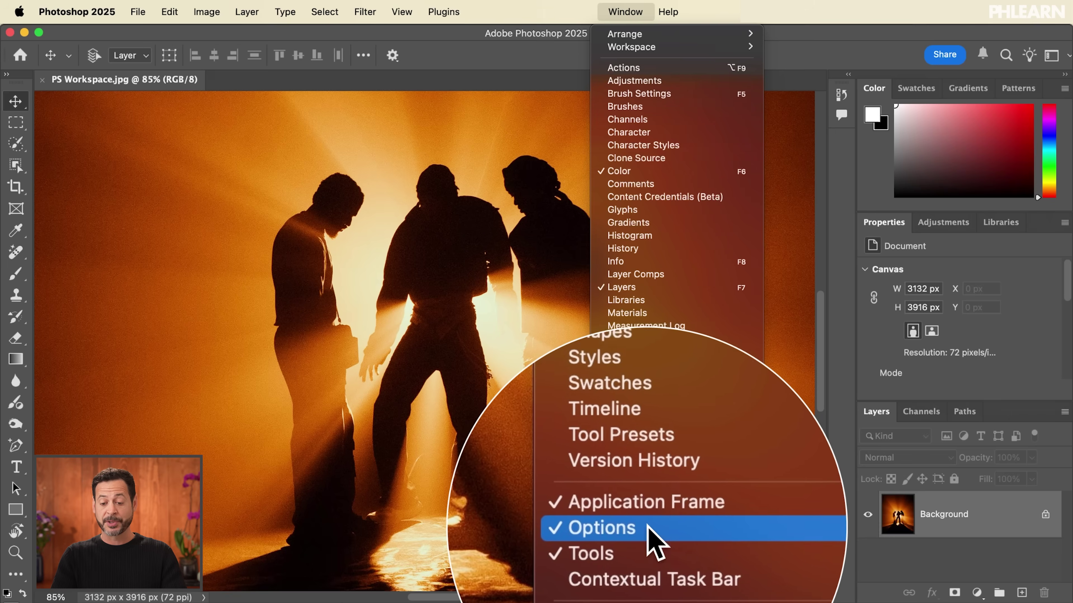
click(651, 553)
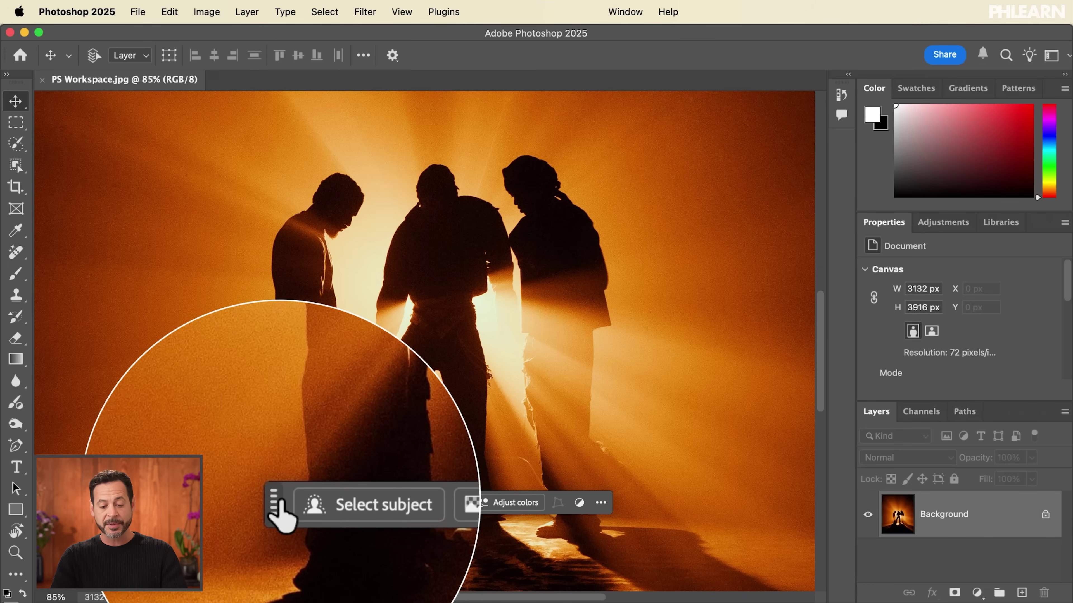
drag(276, 505, 45, 111)
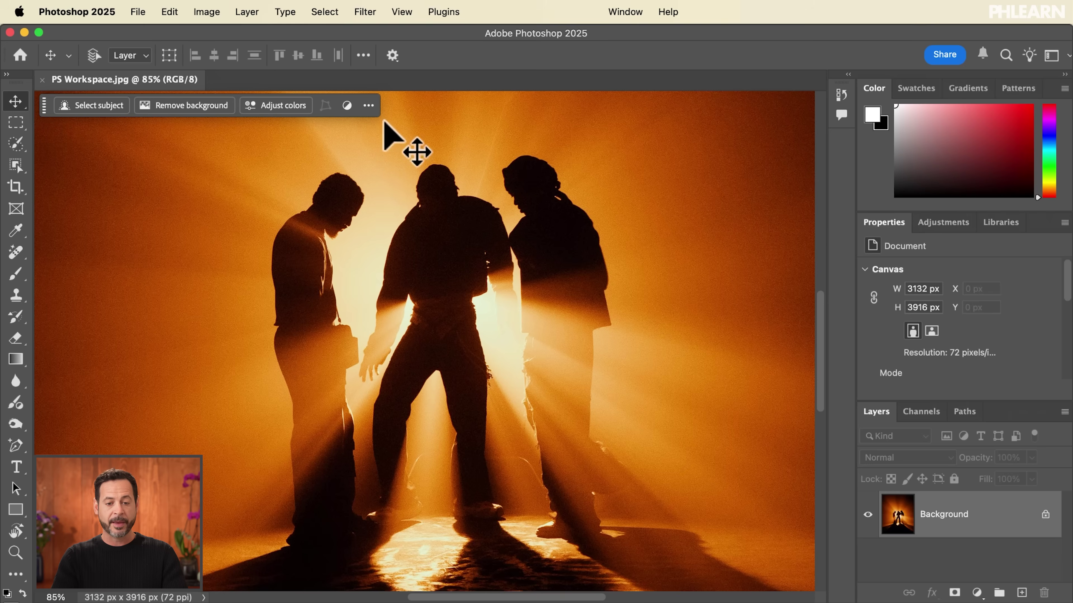
click(369, 105)
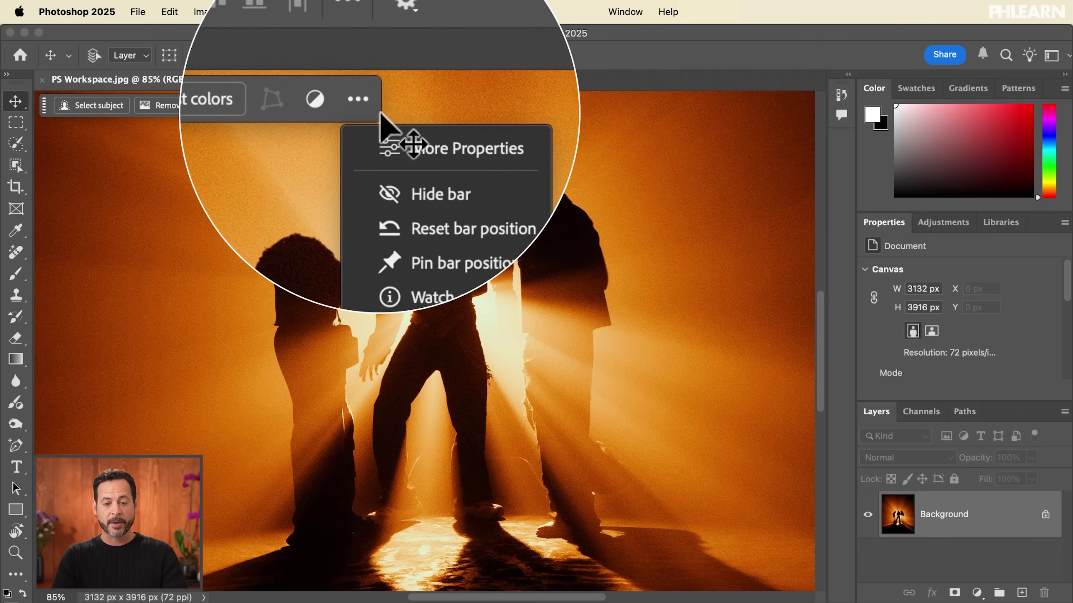
click(404, 187)
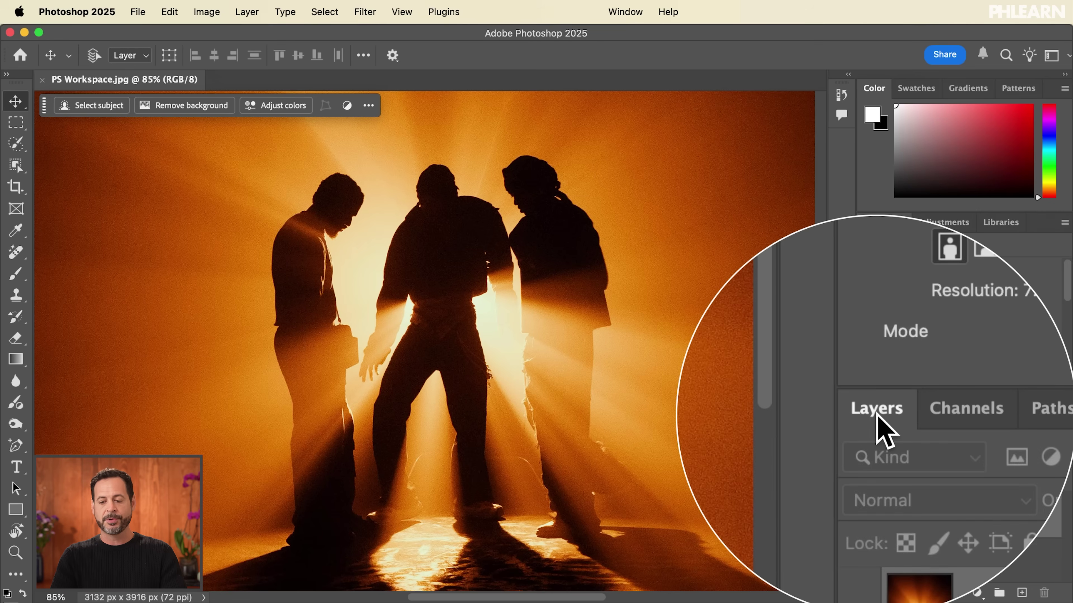
Detach the Channels panel from the Layers group as a floating panel and close it
click(913, 413)
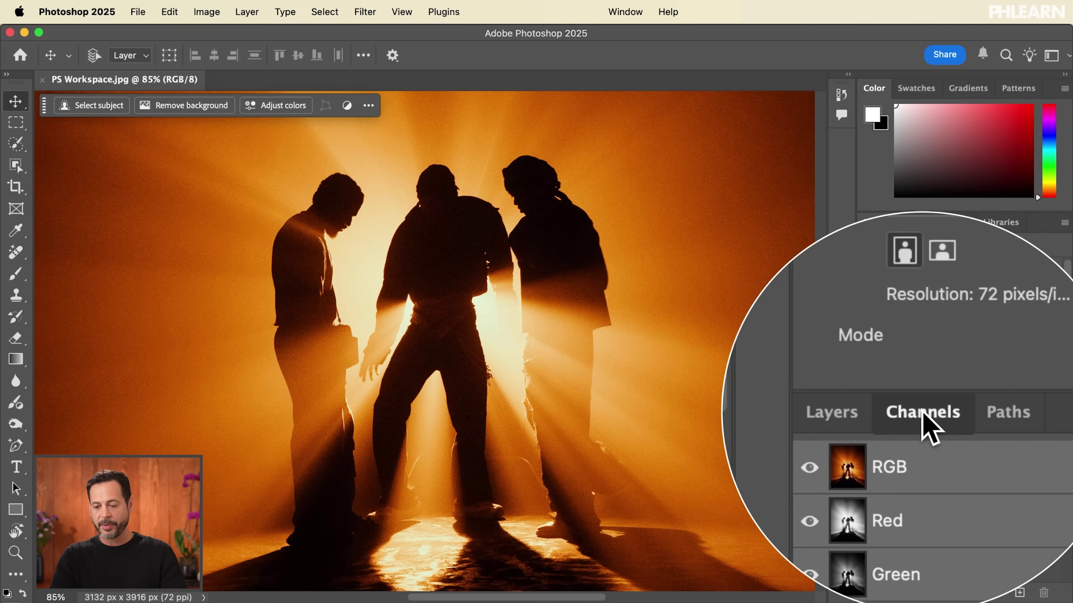
drag(925, 413, 585, 312)
drag(522, 298, 524, 296)
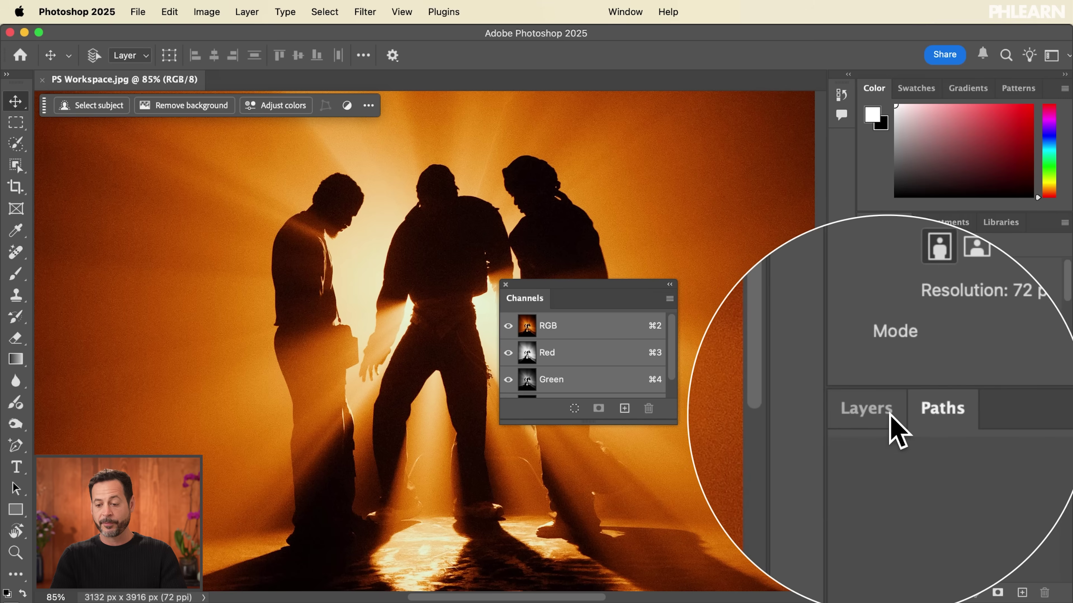
click(505, 285)
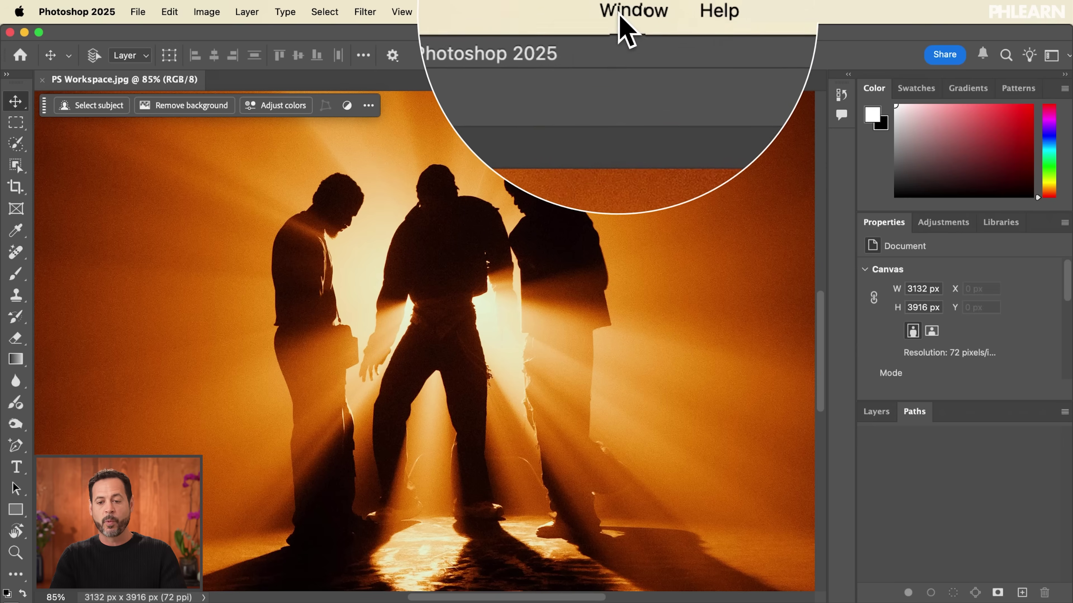
Reopen the Channels panel and dock it in the Layers group between Layers and Paths
click(623, 13)
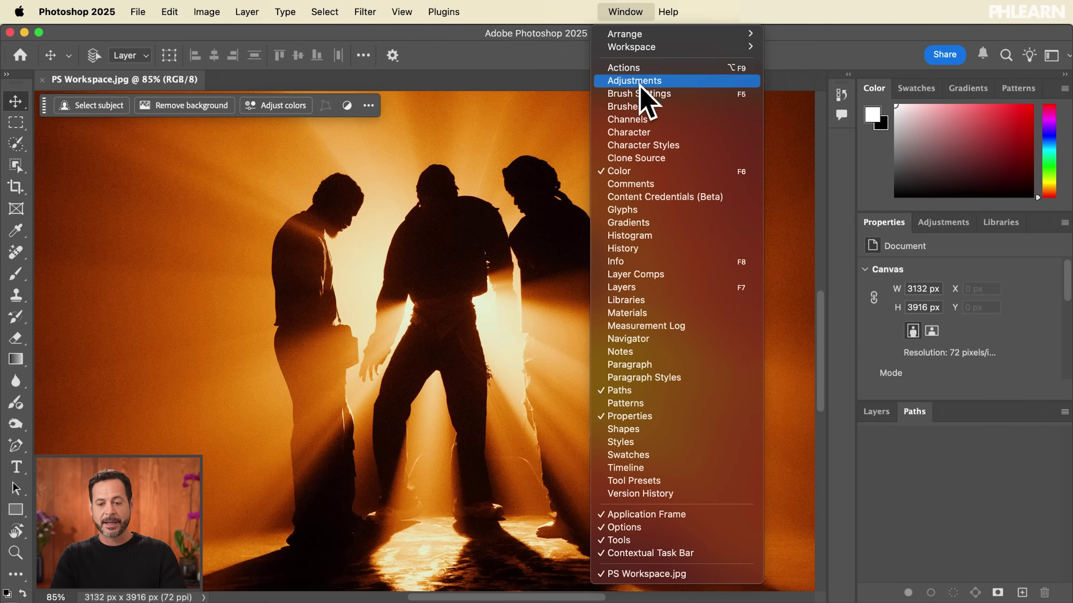
click(641, 129)
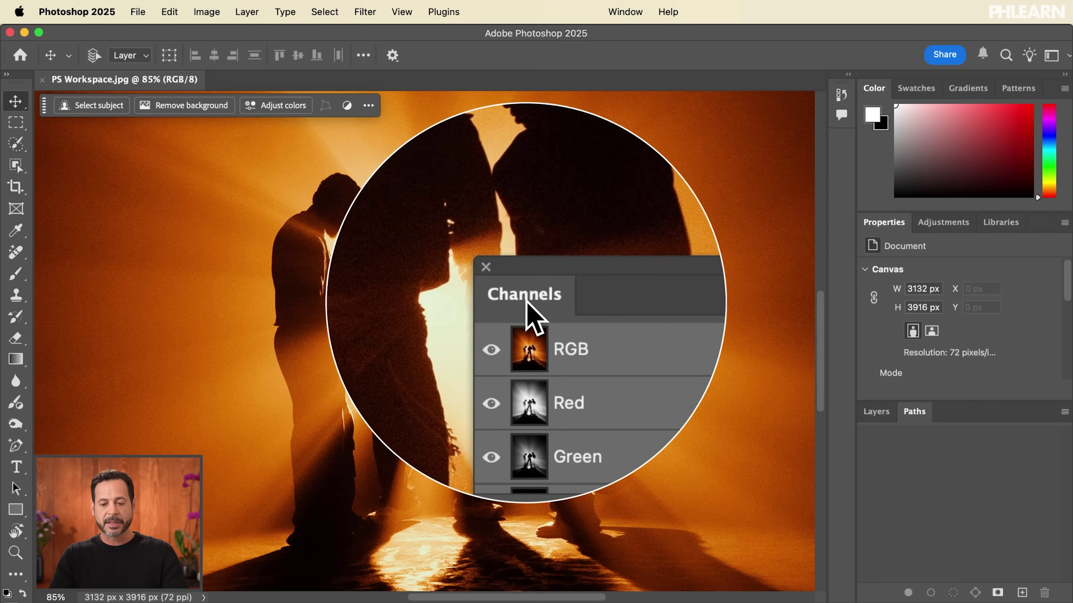
drag(548, 297, 899, 407)
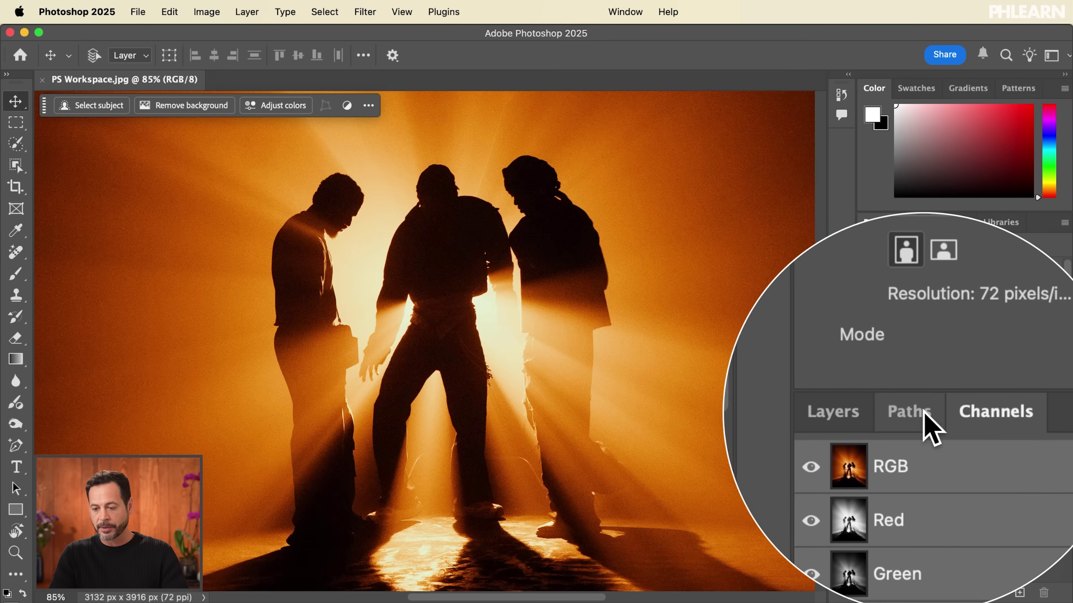
drag(959, 416, 917, 419)
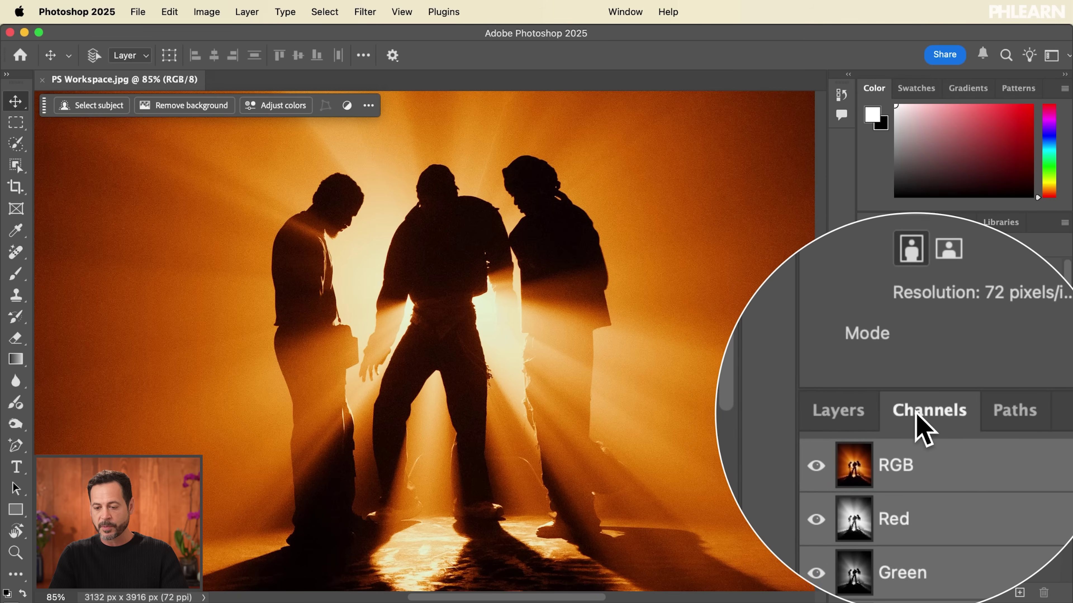
Switch through the Layers, Channels and Paths panels and return to Channels
click(876, 413)
click(918, 418)
click(955, 414)
click(932, 414)
mouse_move(927, 414)
mouse_down()
mouse_move(977, 416)
mouse_move(920, 414)
mouse_up()
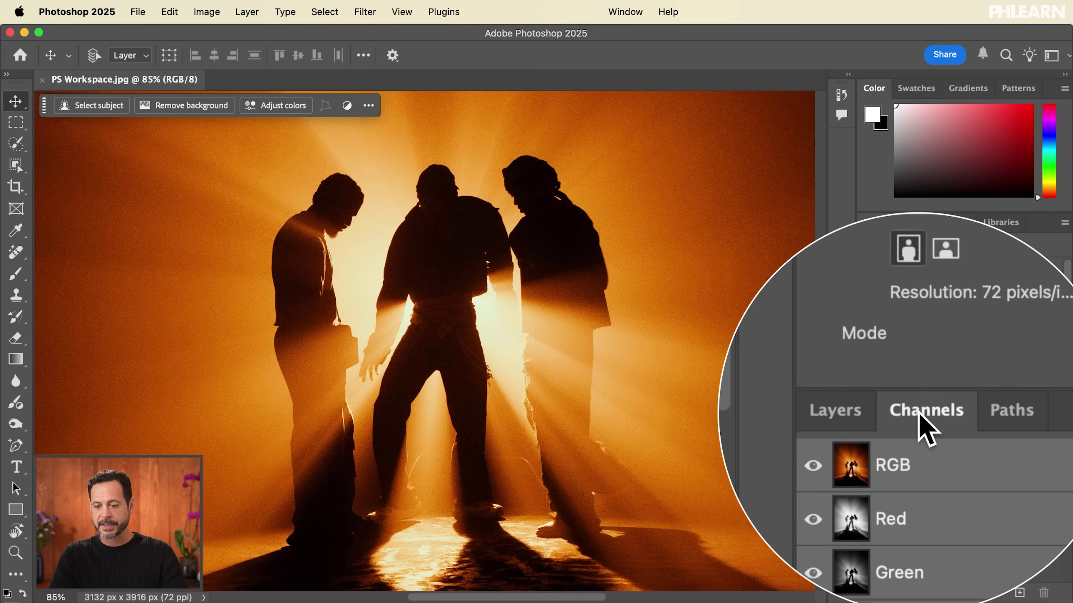
Move the Channels panel into the Properties group, view the panels grouped there, and return Channels to the Layers group
drag(918, 414, 937, 217)
click(882, 226)
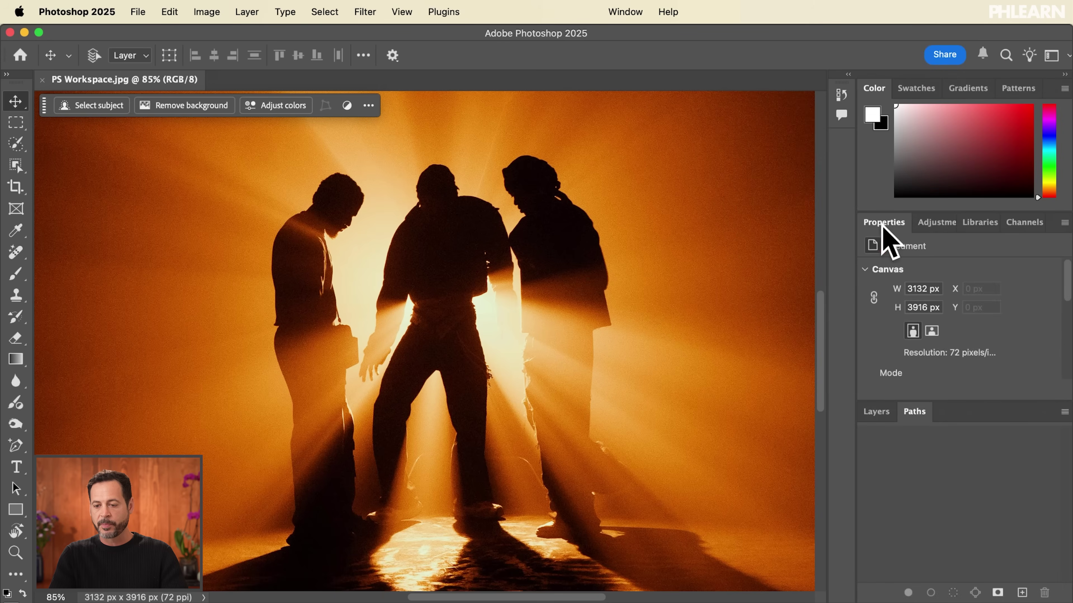
click(929, 223)
click(979, 221)
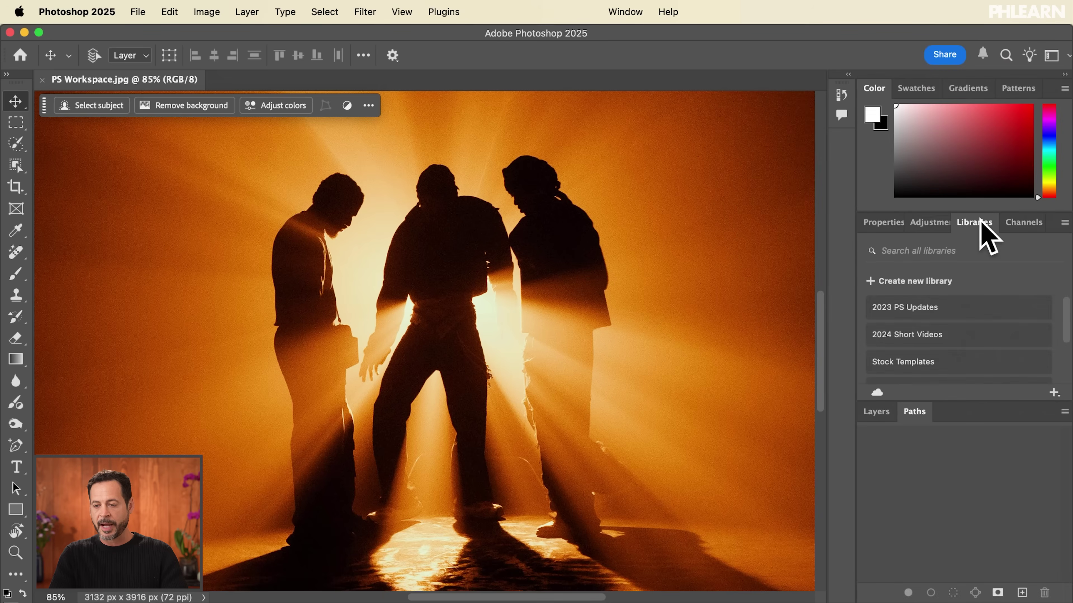
click(1018, 224)
drag(1013, 224, 915, 412)
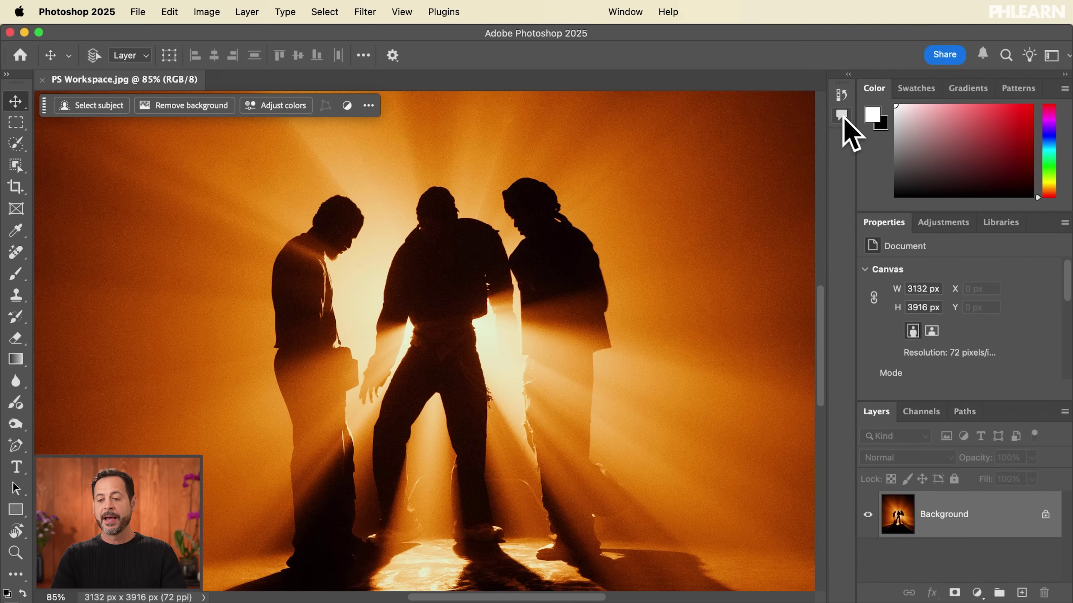
Expand the collapsed History and Comments panel group, view both panels, and collapse the group again
click(847, 75)
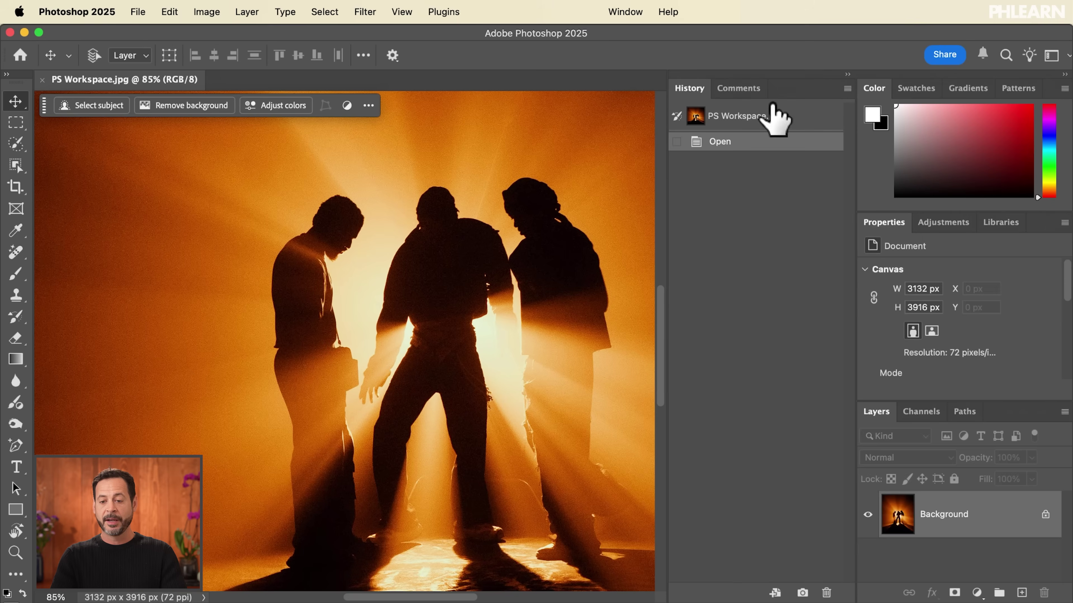
click(692, 89)
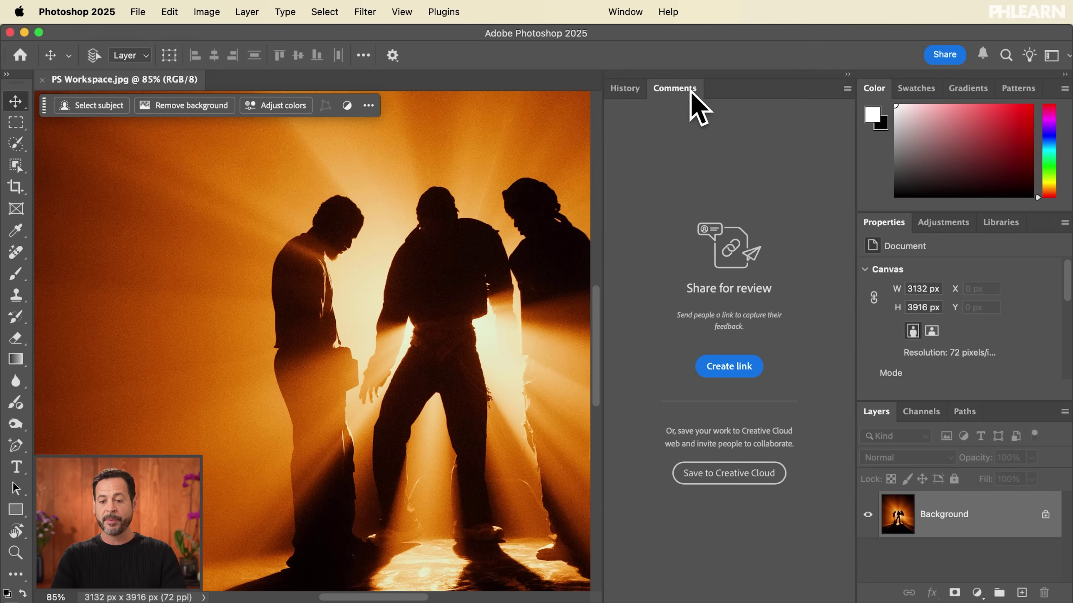
click(618, 87)
click(674, 86)
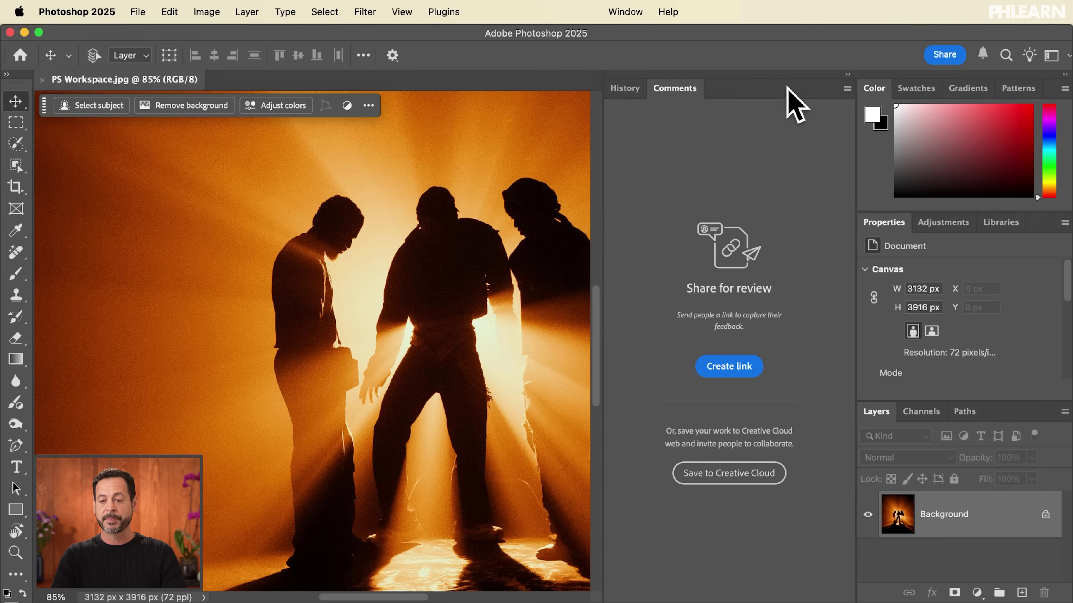
click(847, 75)
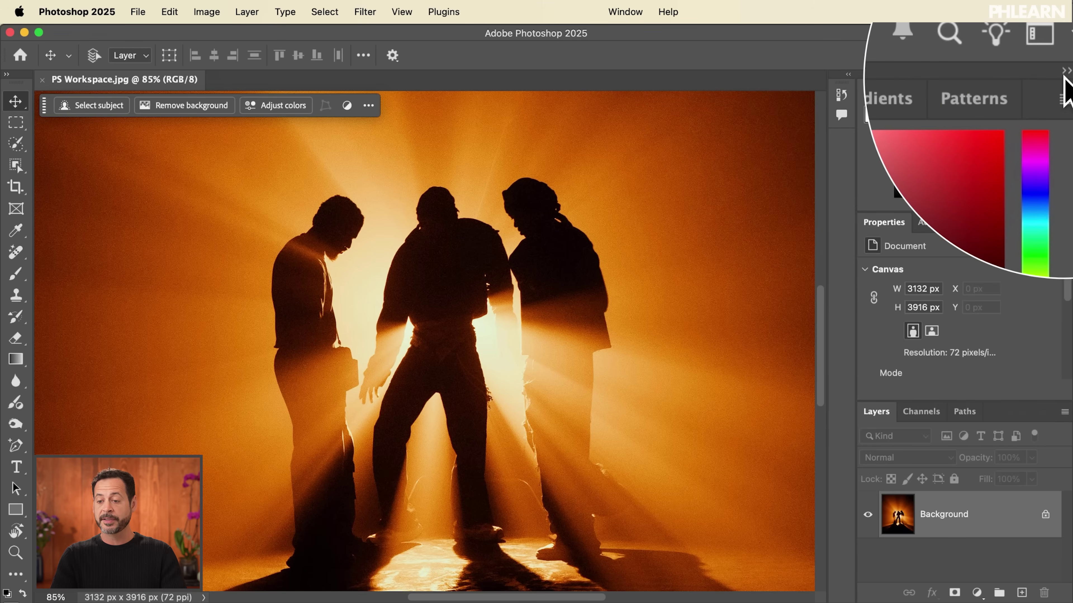
Collapse the main panel column to labelled icons, try opening and closing Layers from there, and expand the column again
click(1064, 75)
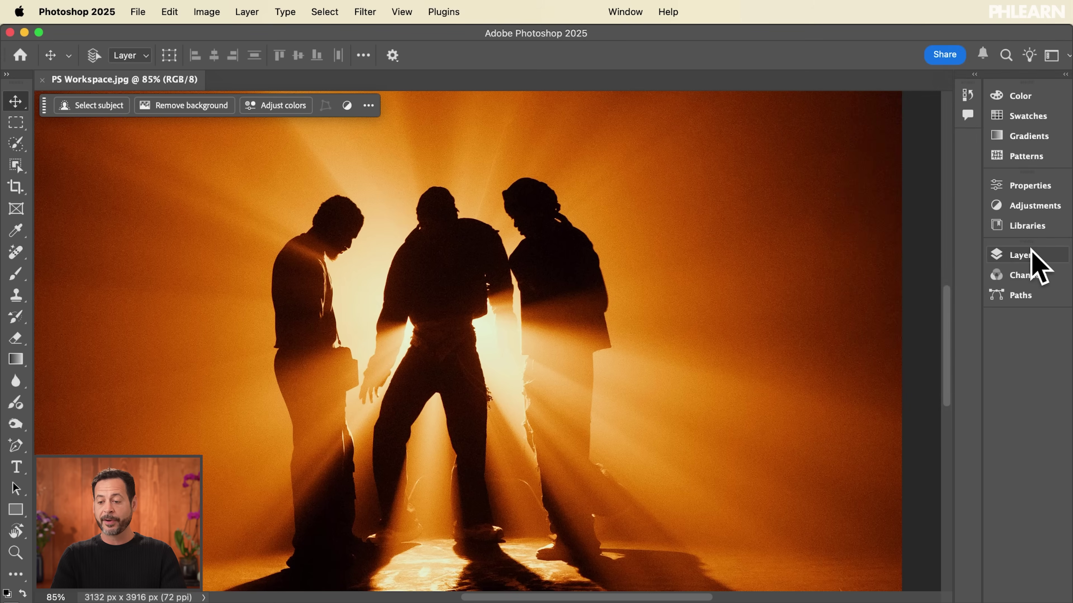
click(1032, 254)
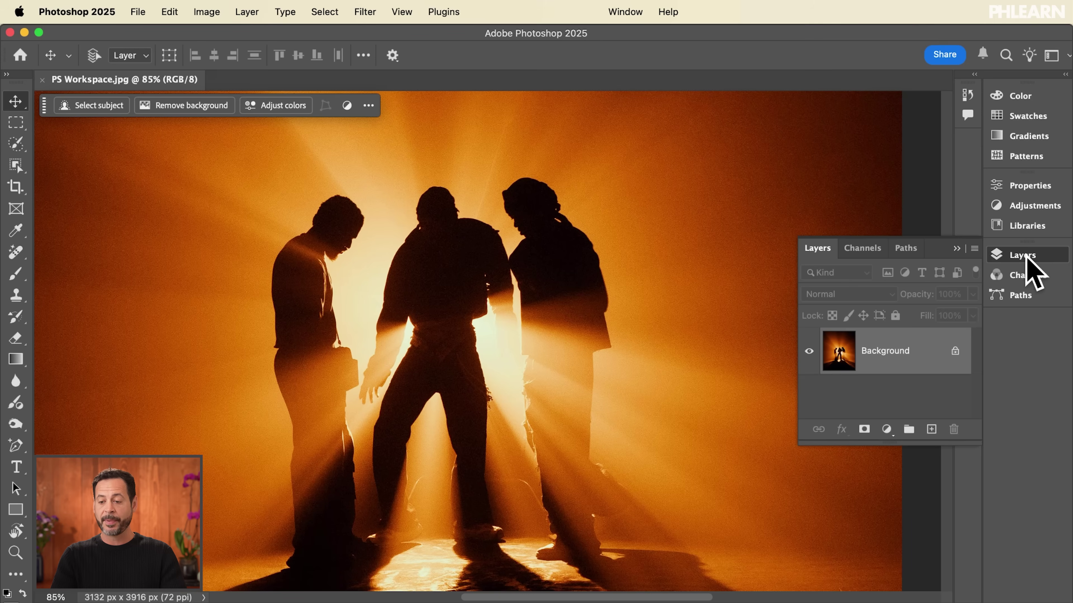
click(1020, 256)
click(1022, 257)
click(1023, 258)
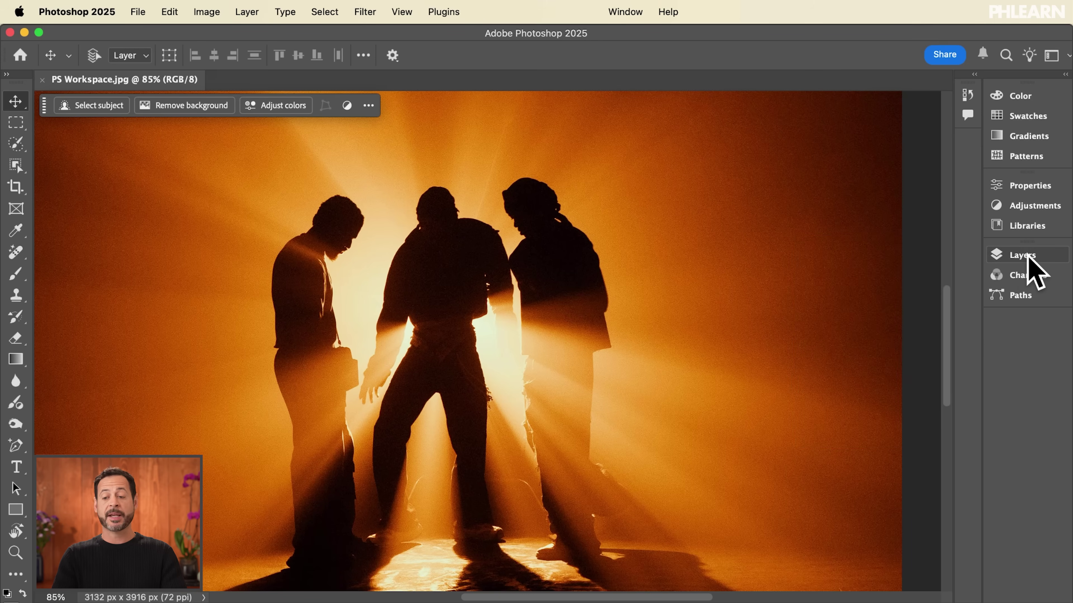
click(1065, 75)
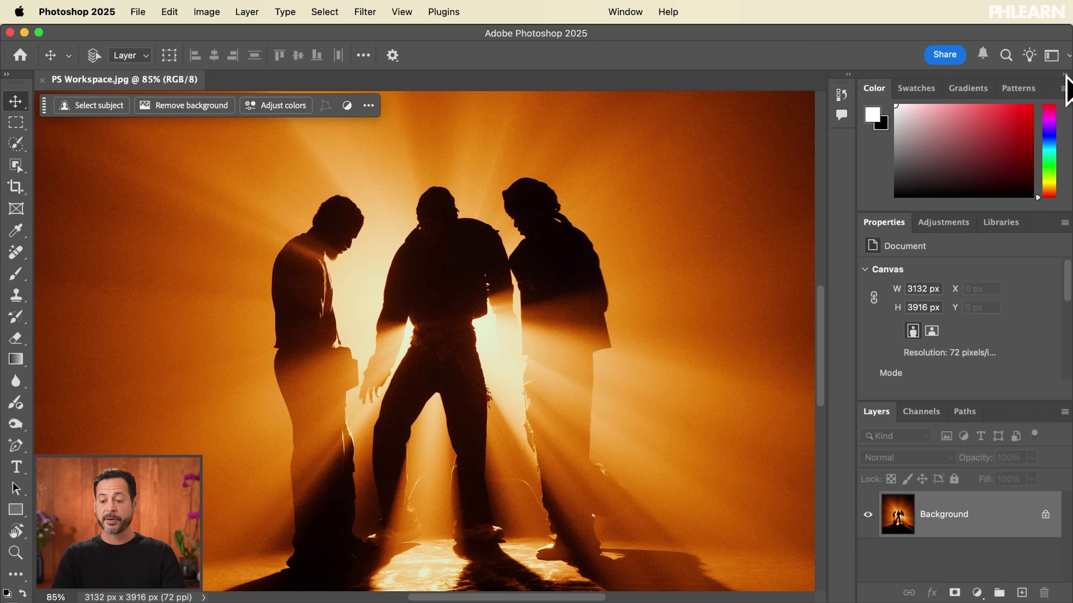
mouse_move(891, 230)
mouse_down()
mouse_move(959, 223)
mouse_move(883, 225)
mouse_up()
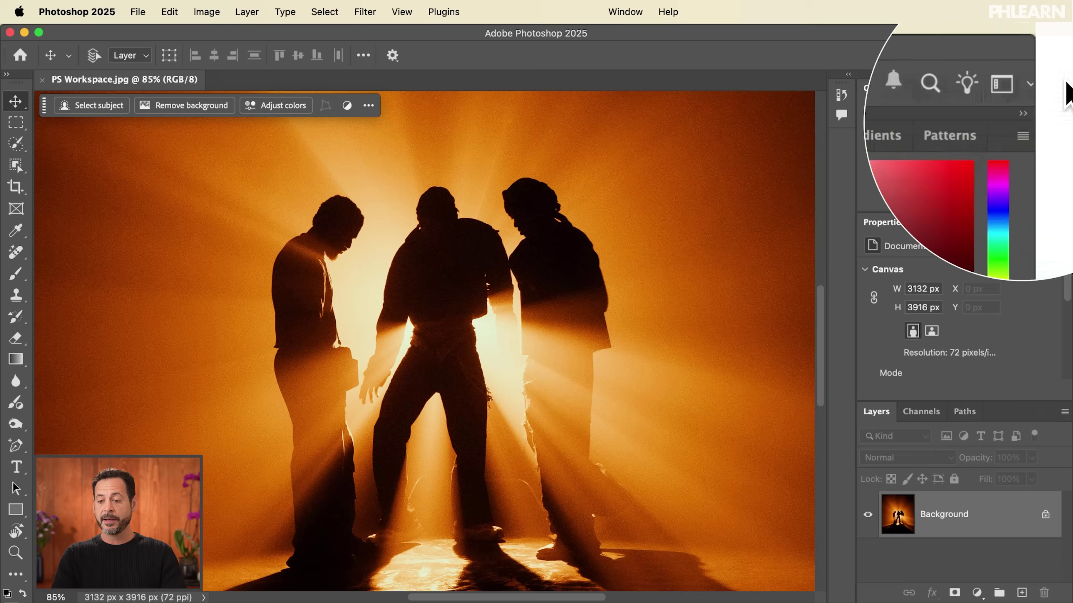
Collapse the main panel column to labelled icons and move Properties into the Layers group, between Layers and Channels
click(1064, 75)
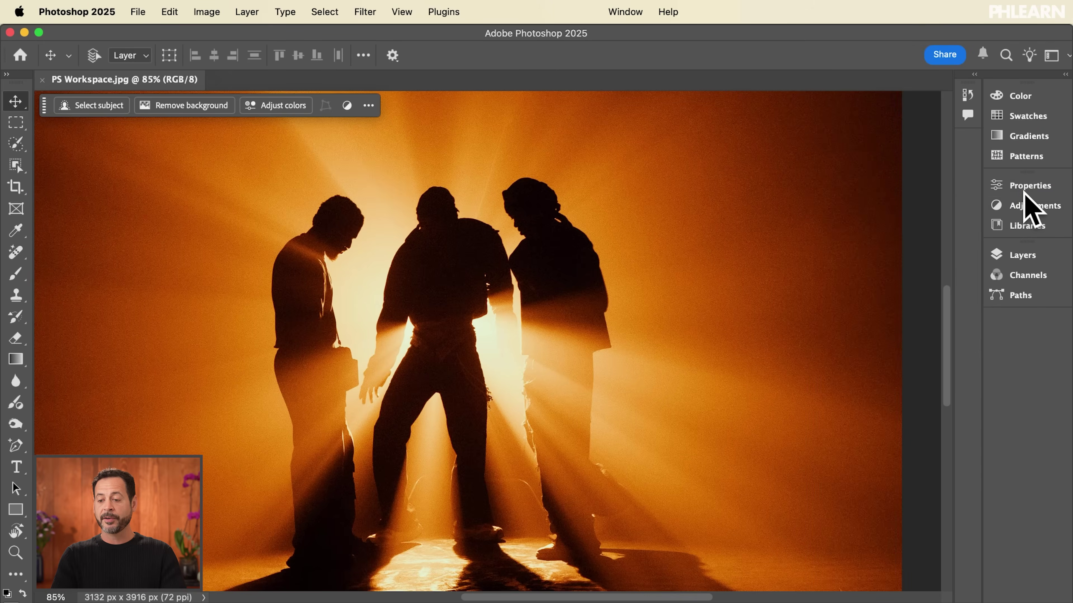
drag(1024, 186, 1025, 213)
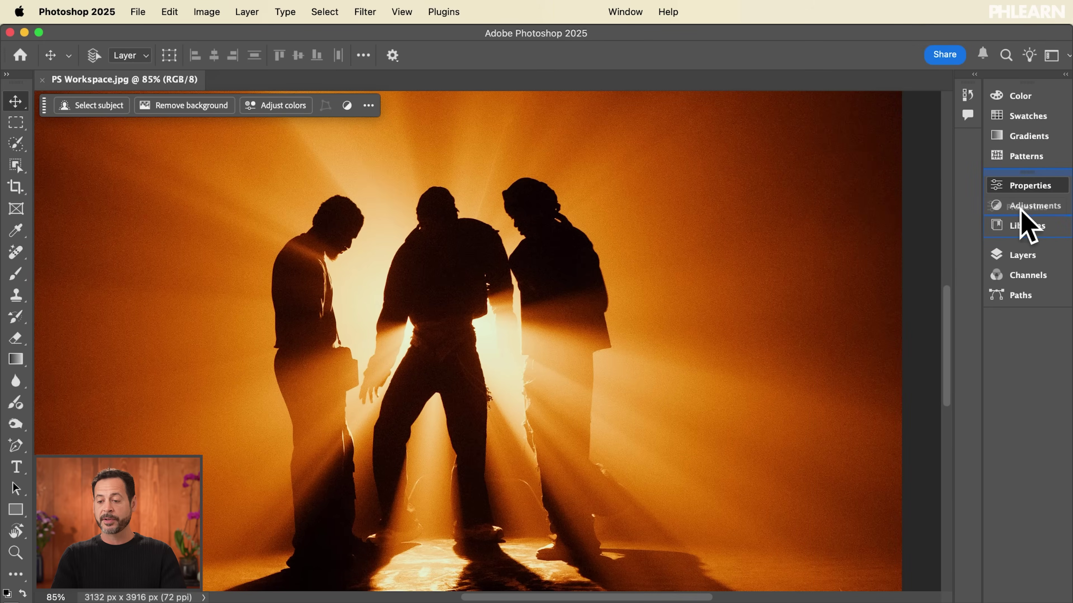
drag(1024, 206, 1022, 183)
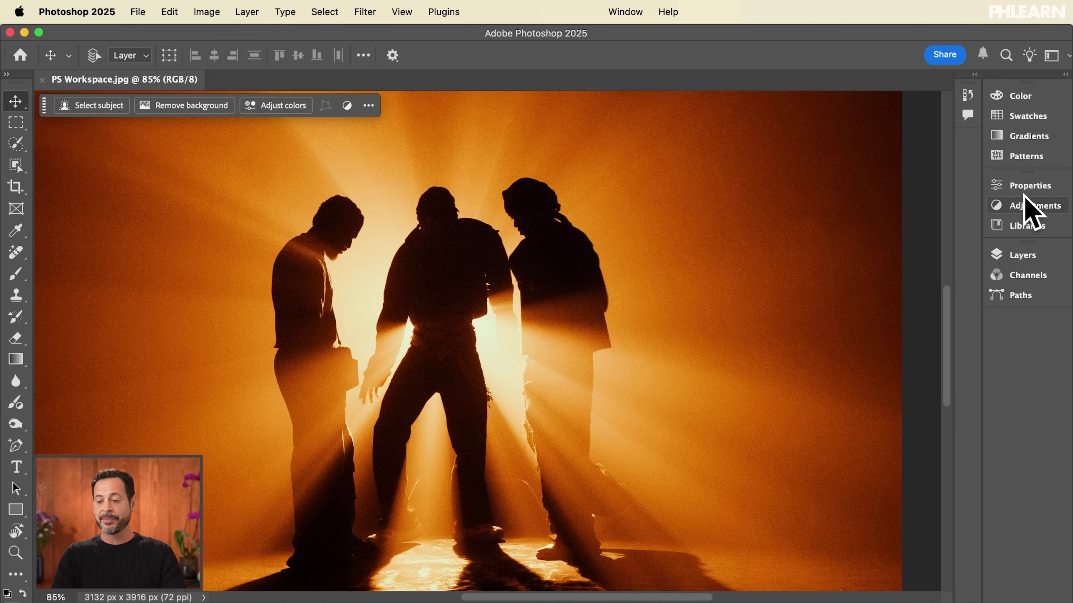
drag(1024, 186, 1027, 263)
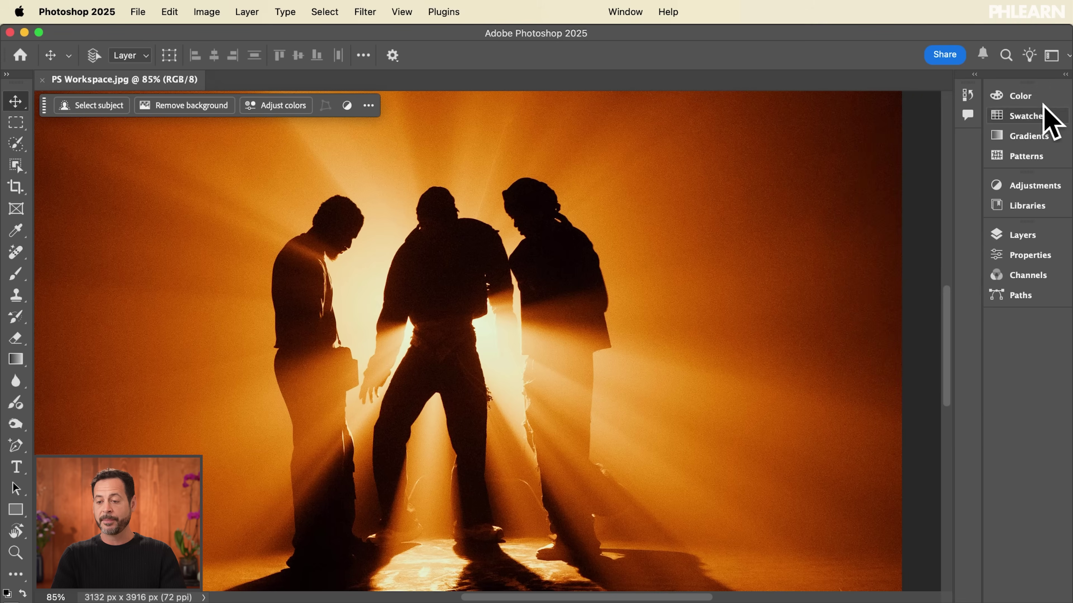
Expand the main panel column and switch between the Layers and Properties panels in their shared group, leaving the column expanded
click(1064, 76)
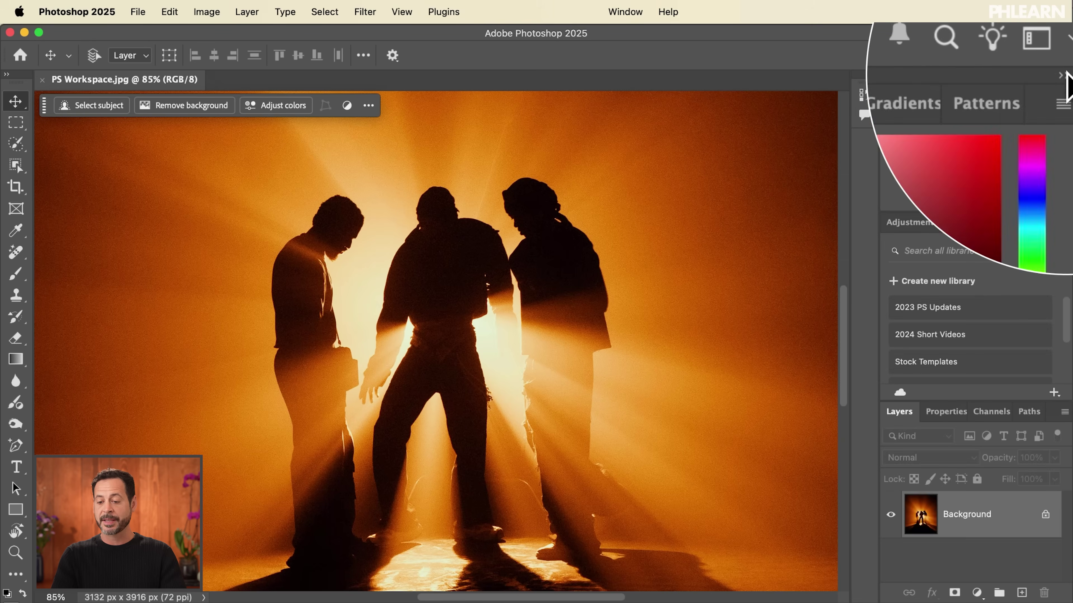
click(941, 414)
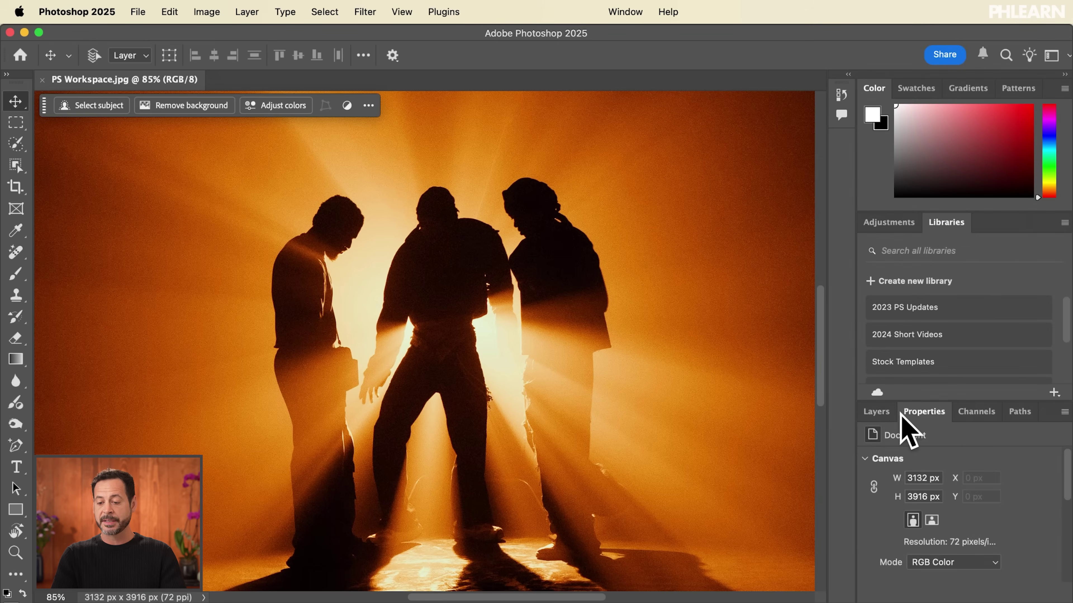
click(878, 412)
click(914, 413)
click(878, 412)
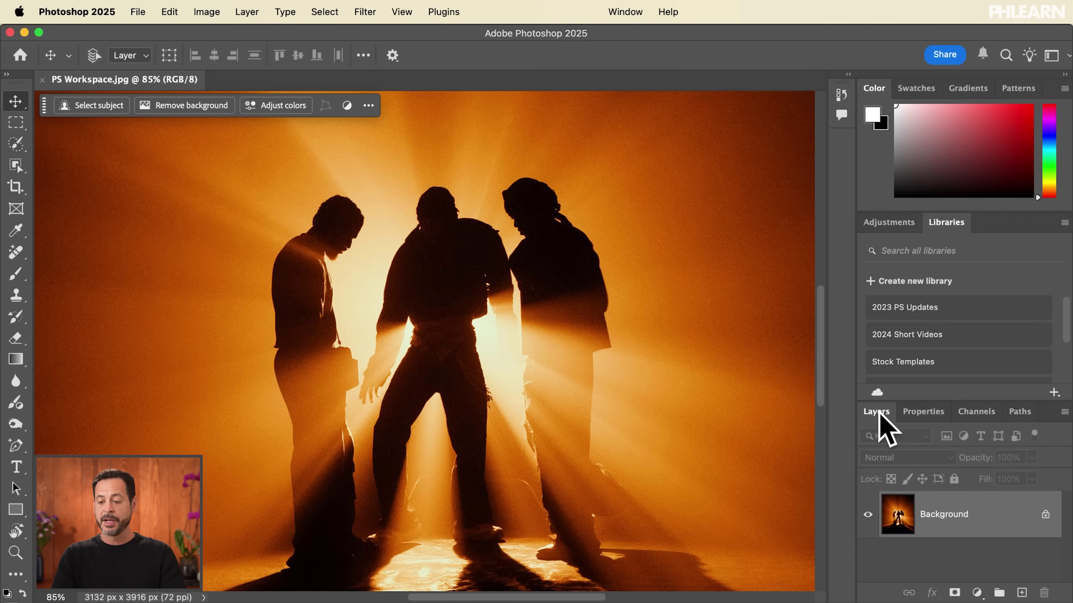
click(921, 414)
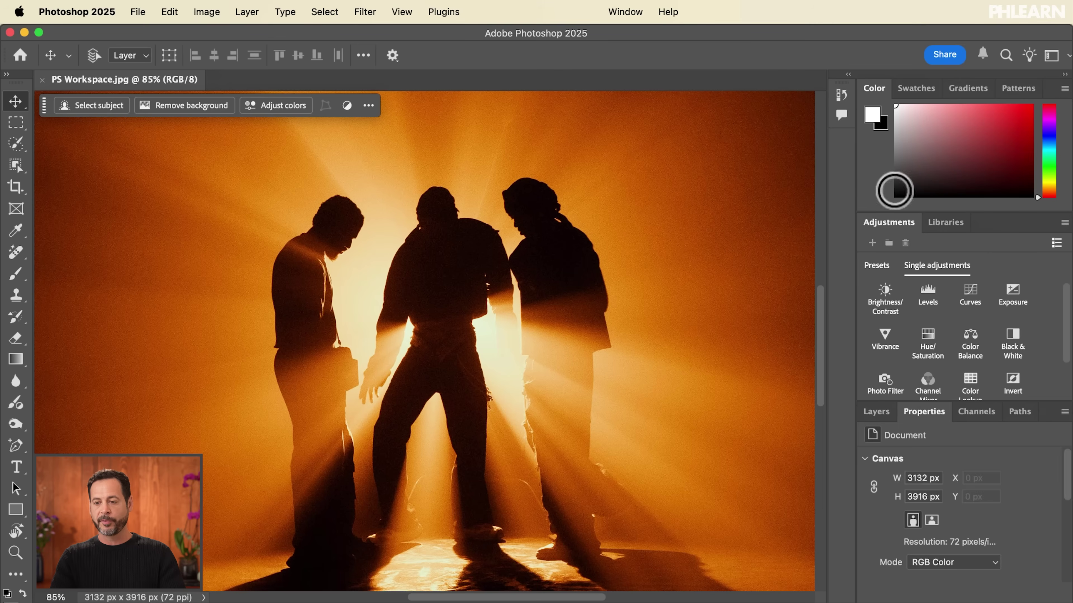
click(1065, 75)
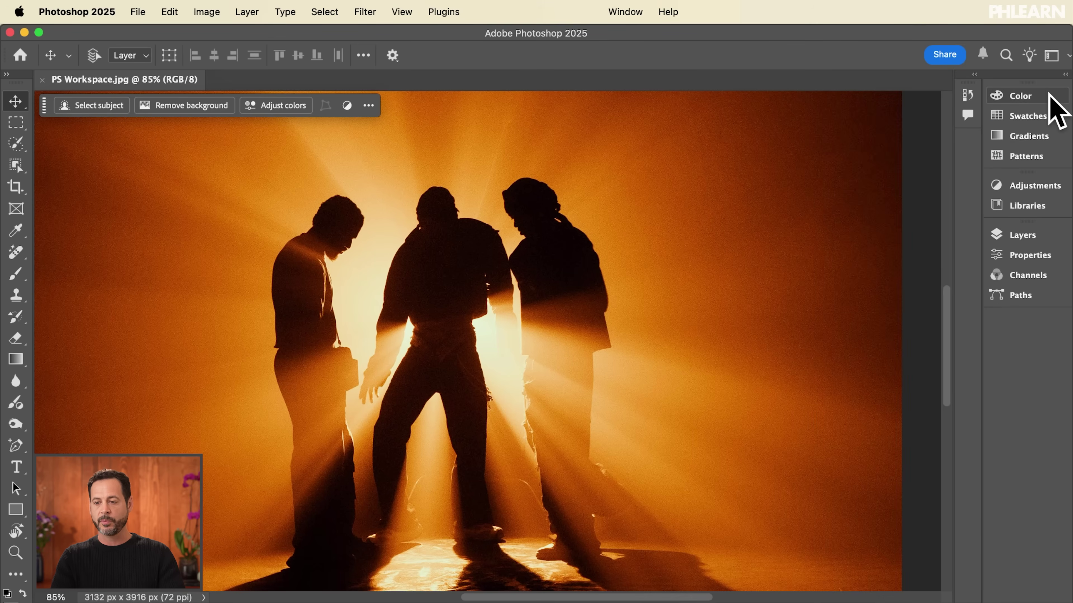
click(1064, 74)
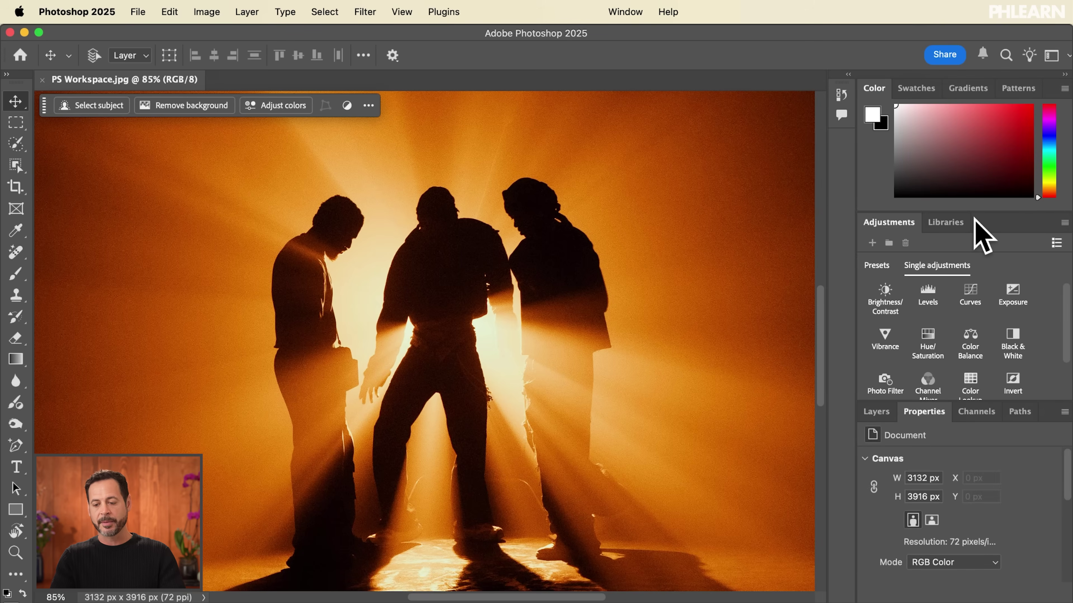
Pull the Channels, Paths and Libraries panels out of the main panel column and close each of them
click(976, 412)
drag(977, 416, 484, 217)
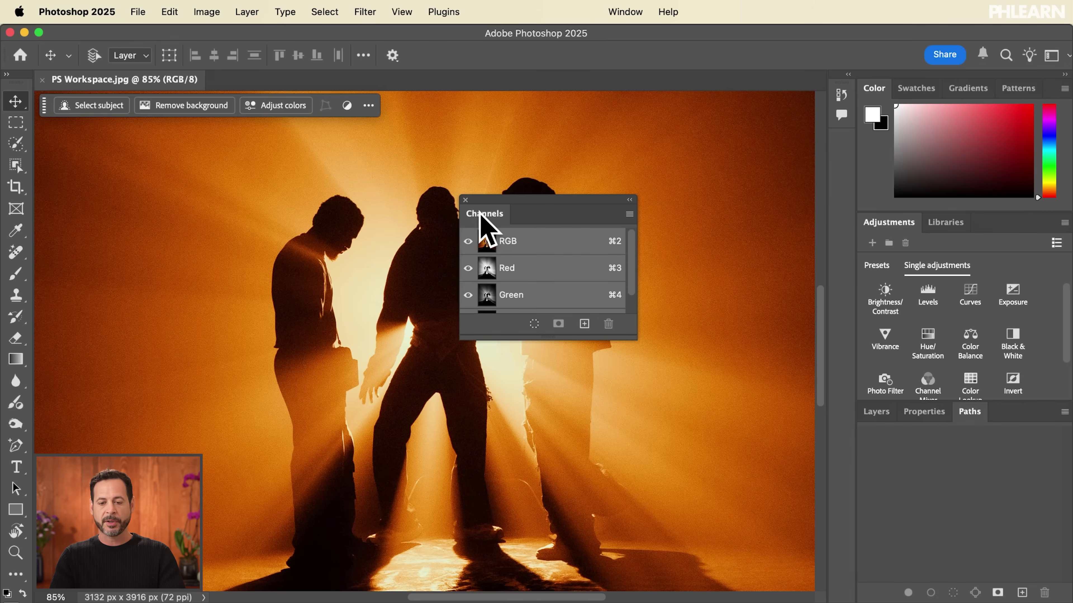
click(465, 199)
drag(976, 414, 490, 210)
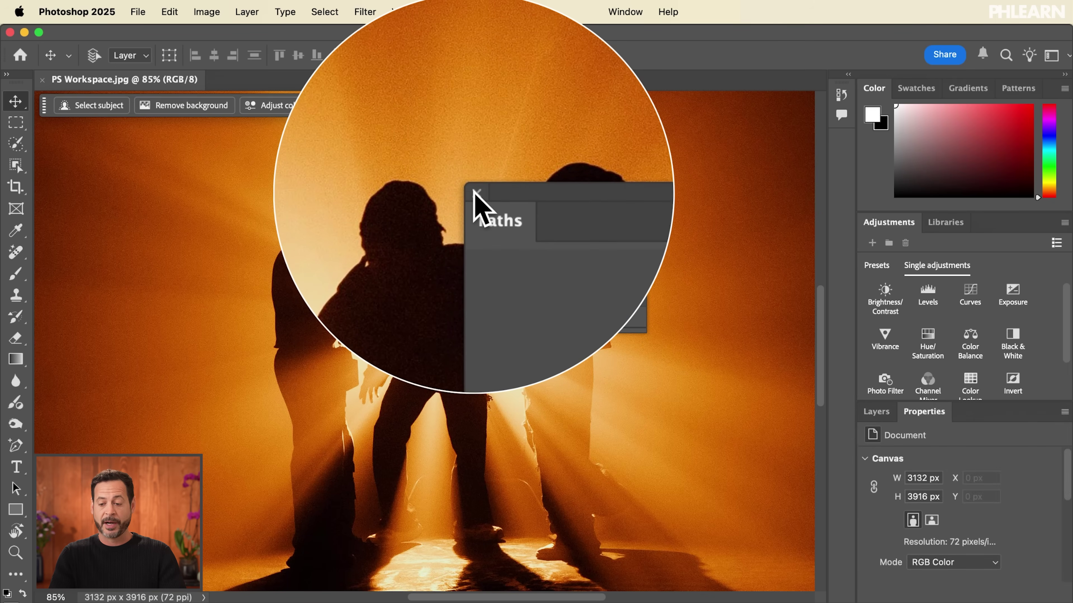
click(472, 195)
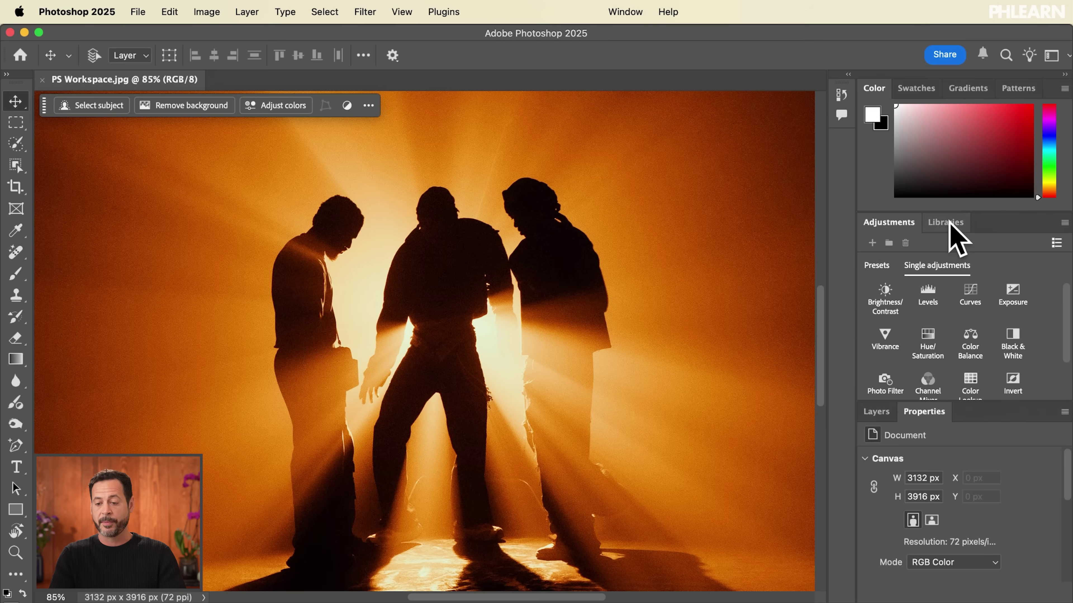
click(949, 225)
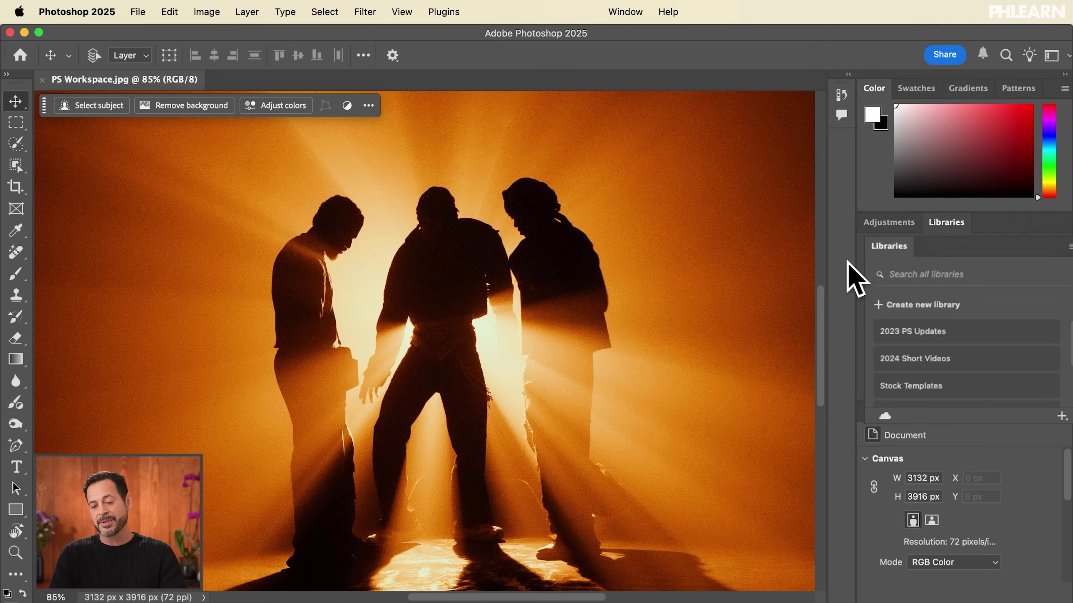
drag(848, 261, 456, 217)
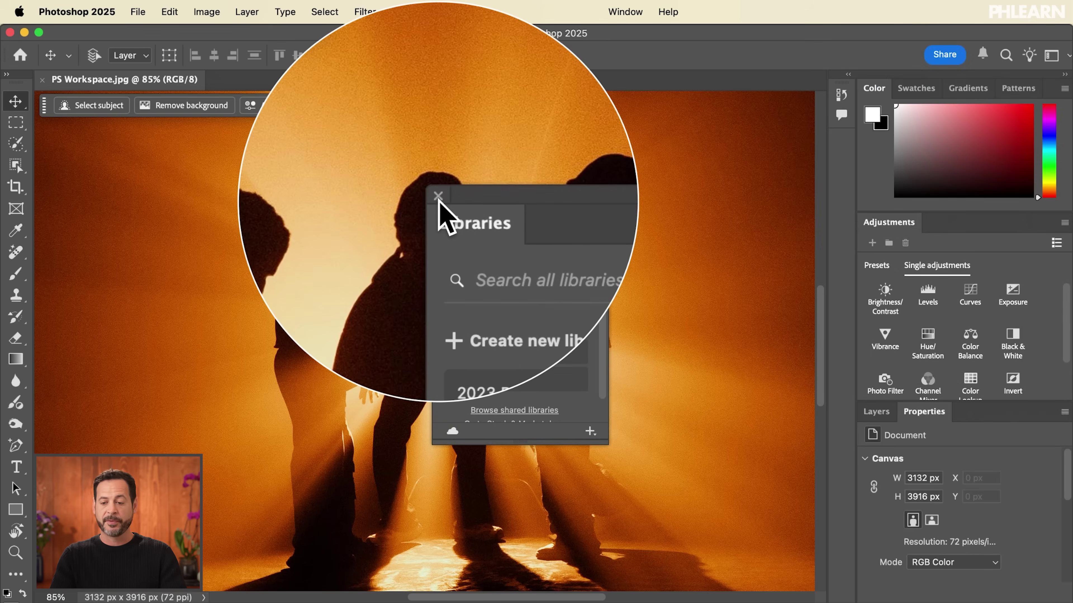
click(438, 199)
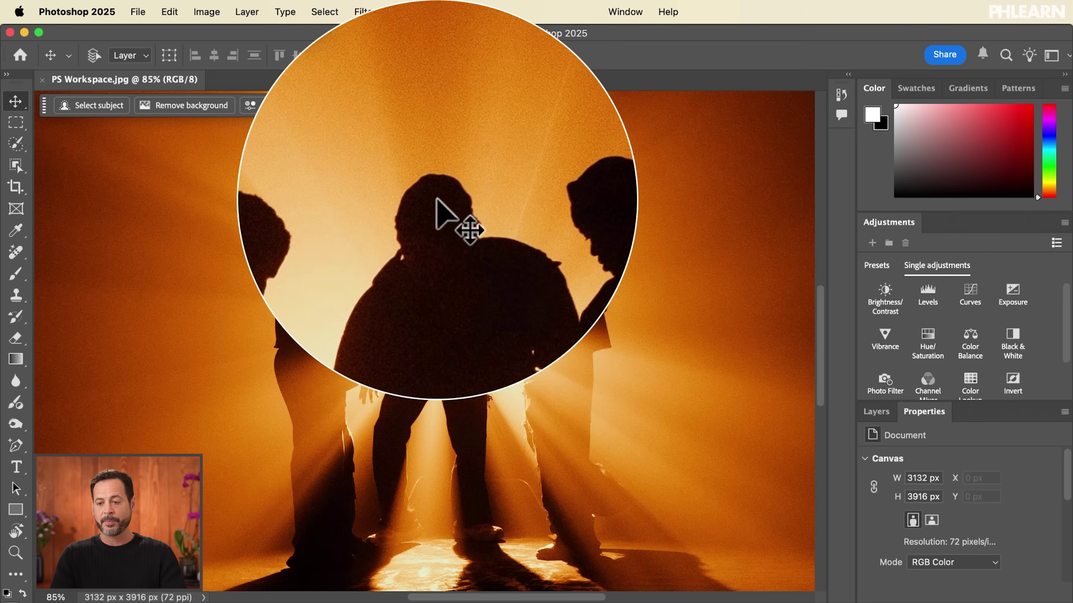
Detach and close the Color, Swatches, Gradients, Patterns, History and Comments panels one after another
drag(876, 85, 421, 214)
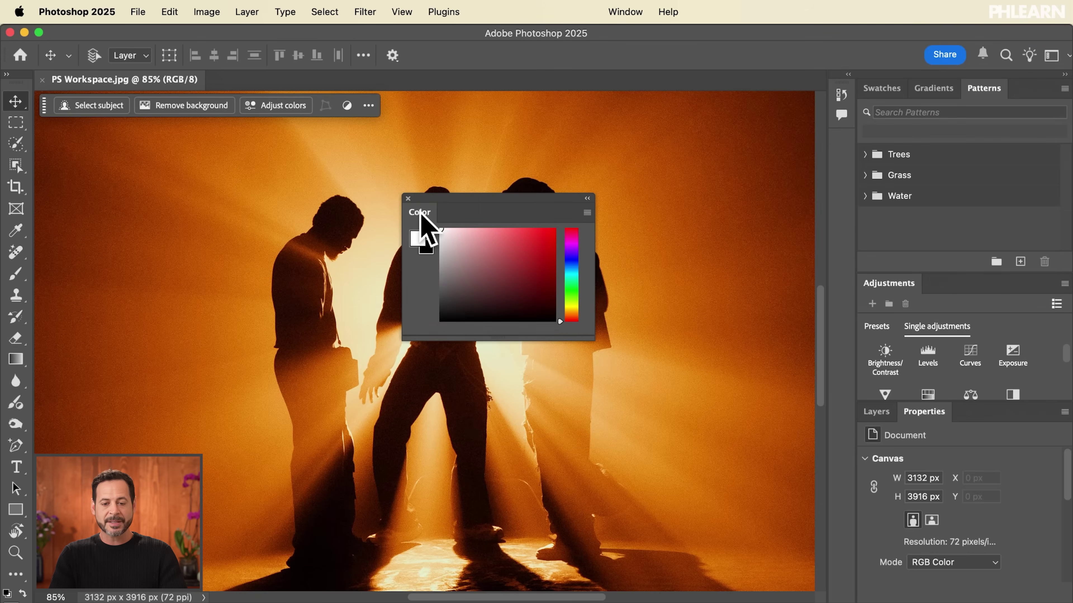
click(408, 198)
drag(883, 91, 310, 317)
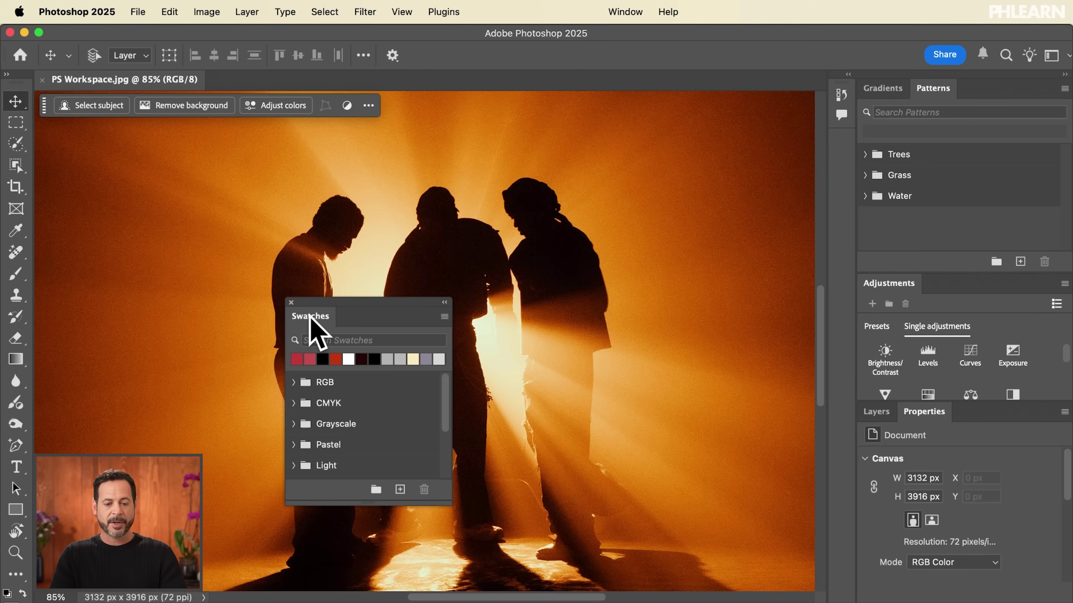
click(292, 304)
drag(882, 84, 380, 218)
click(367, 207)
drag(883, 89, 348, 239)
click(344, 231)
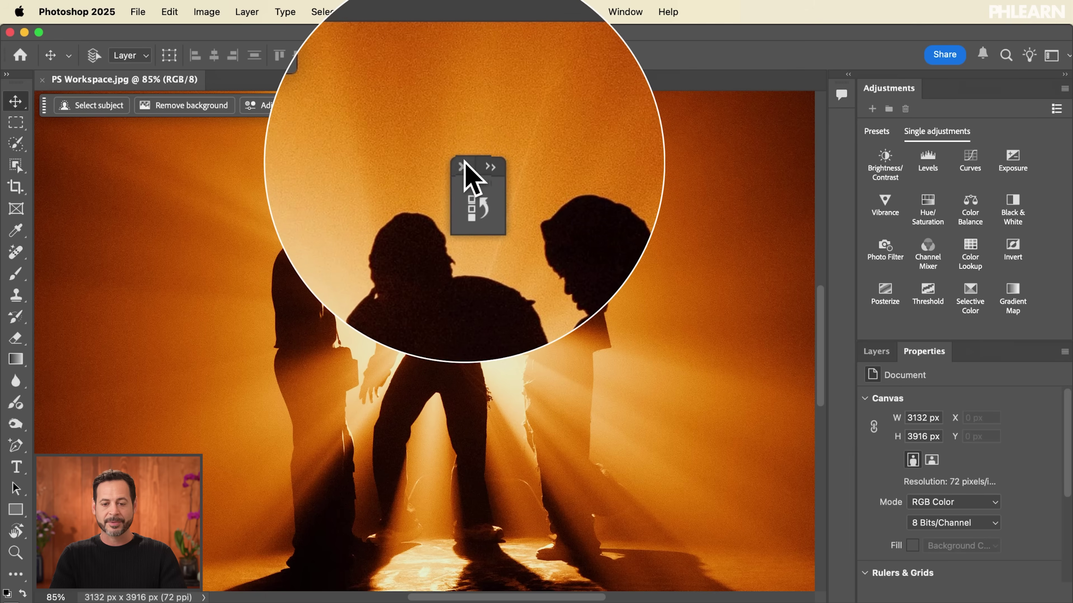
click(500, 169)
drag(830, 94, 542, 184)
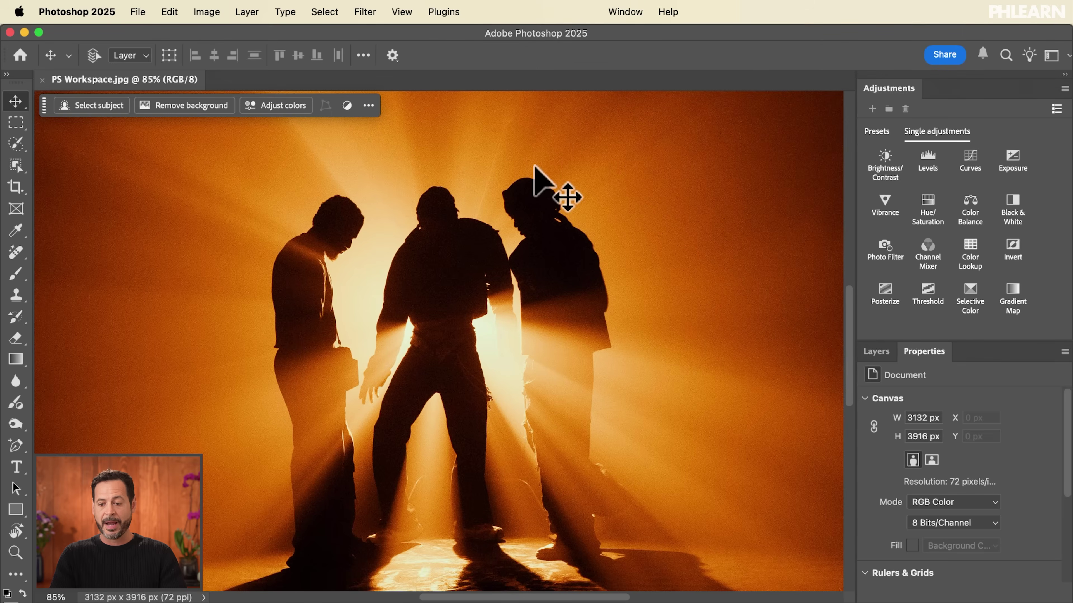
Move the Adjustments panel into the Layers group after Properties and switch between the three grouped panels, ending on Layers
click(874, 354)
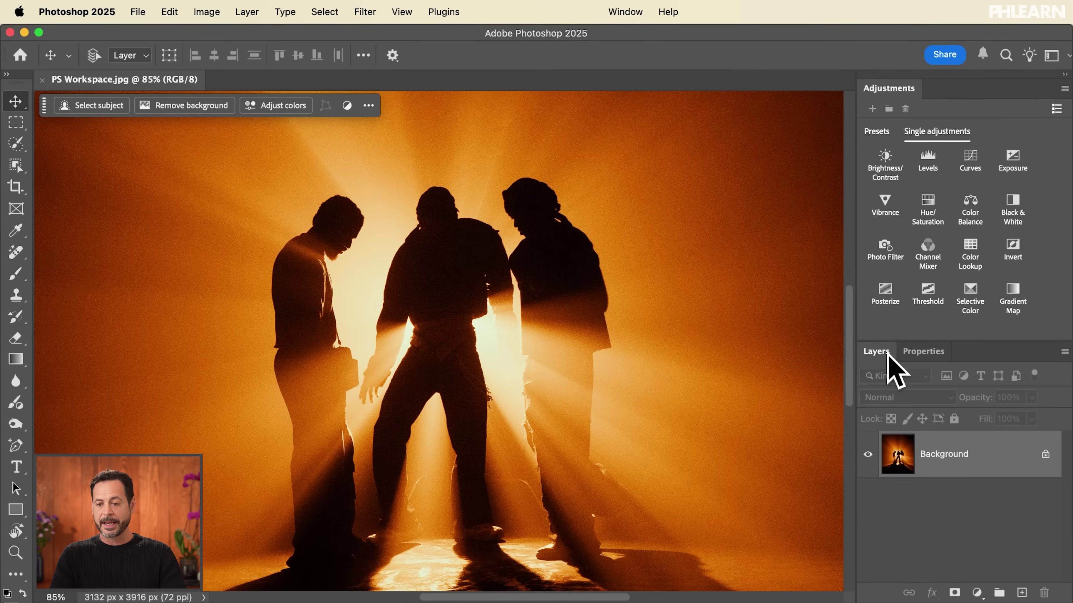
click(922, 352)
drag(895, 91, 973, 351)
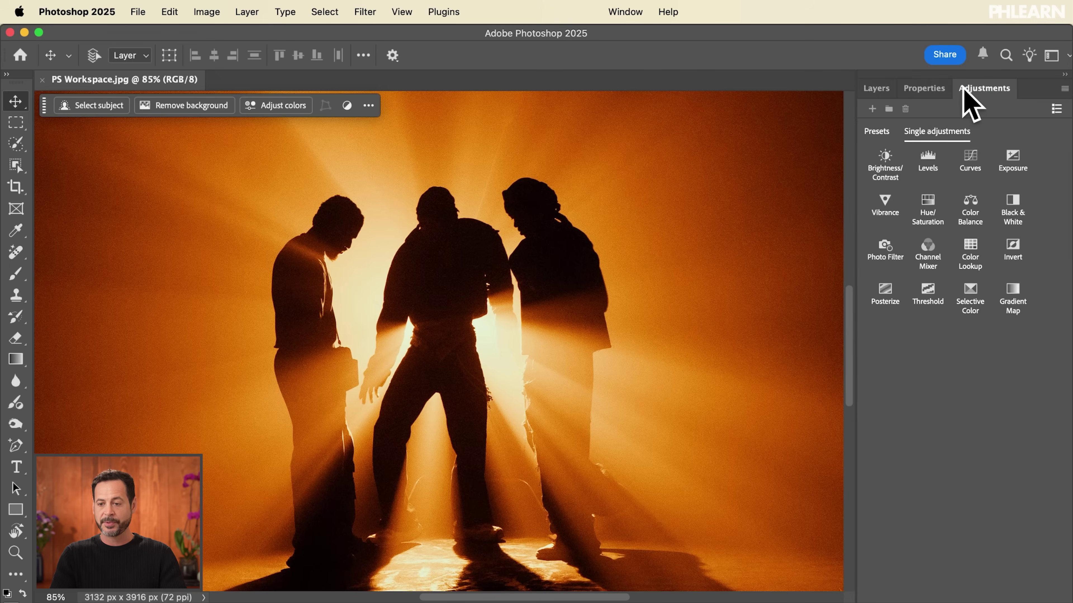
click(876, 89)
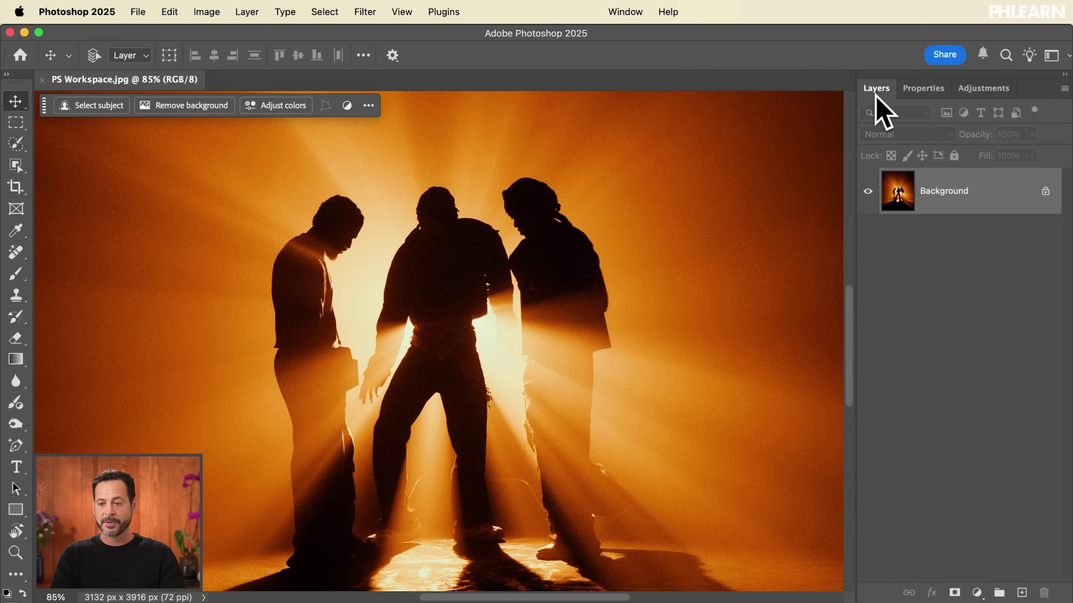
click(917, 89)
click(976, 90)
click(925, 88)
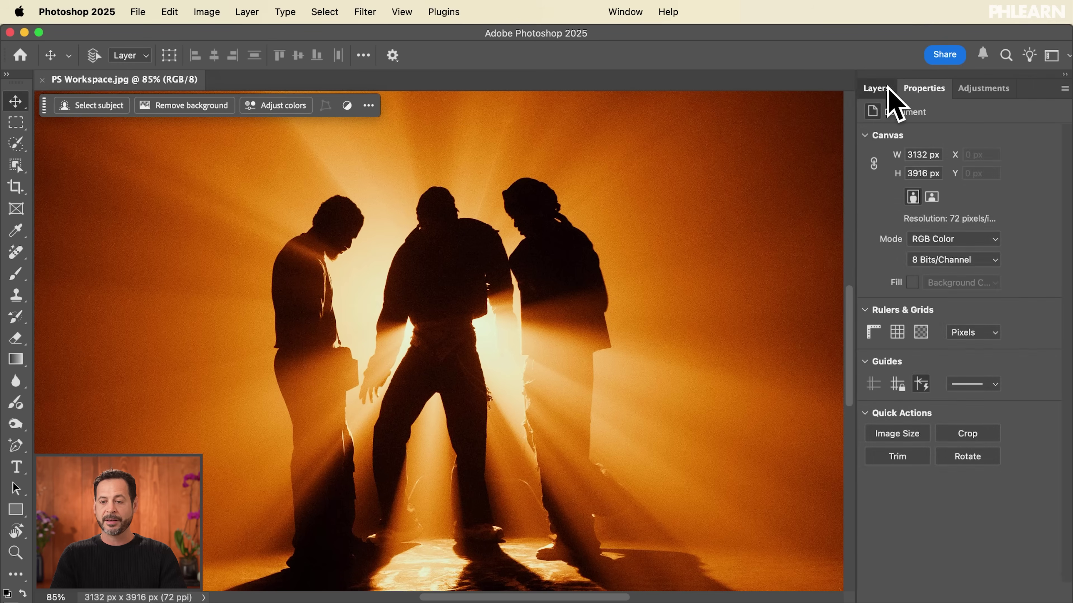
click(887, 89)
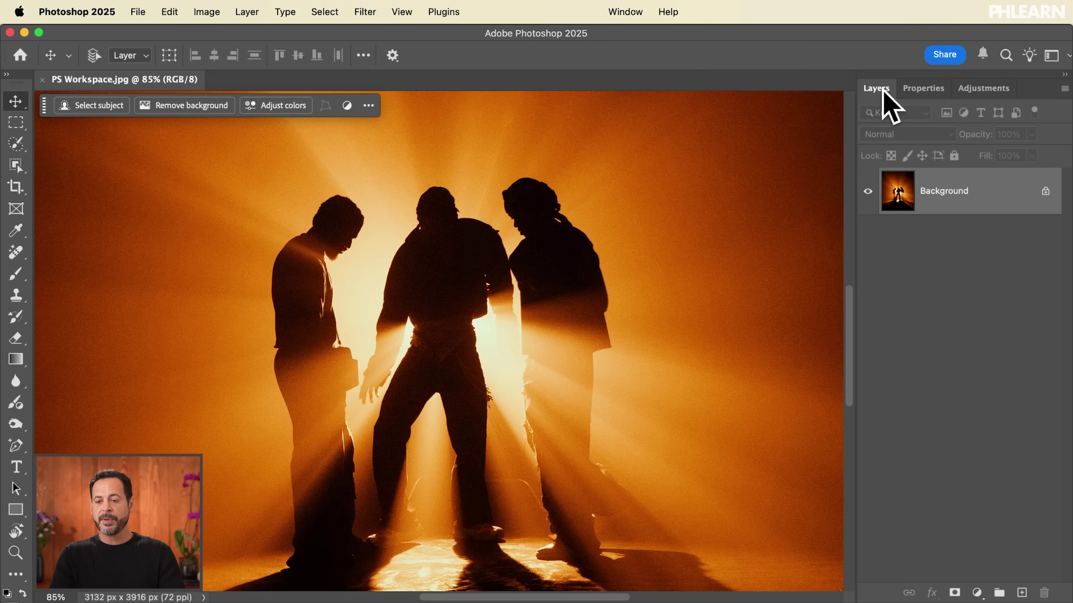
With the column collapsed to labelled icons, move Layers into its own group below Adjustments, then re-expand the column and show Properties
click(1064, 75)
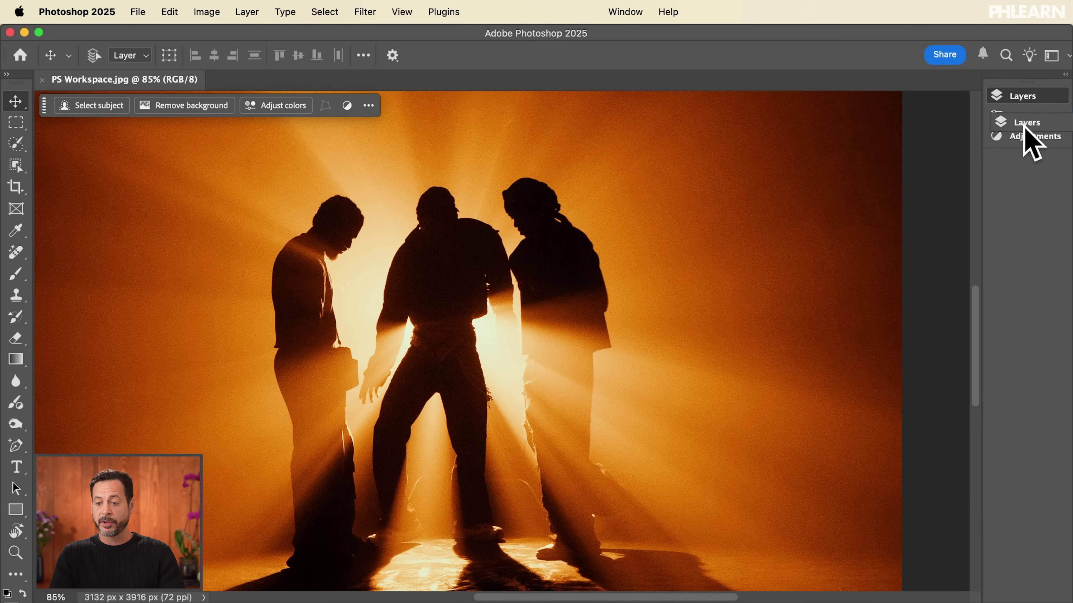
drag(1020, 96, 1022, 159)
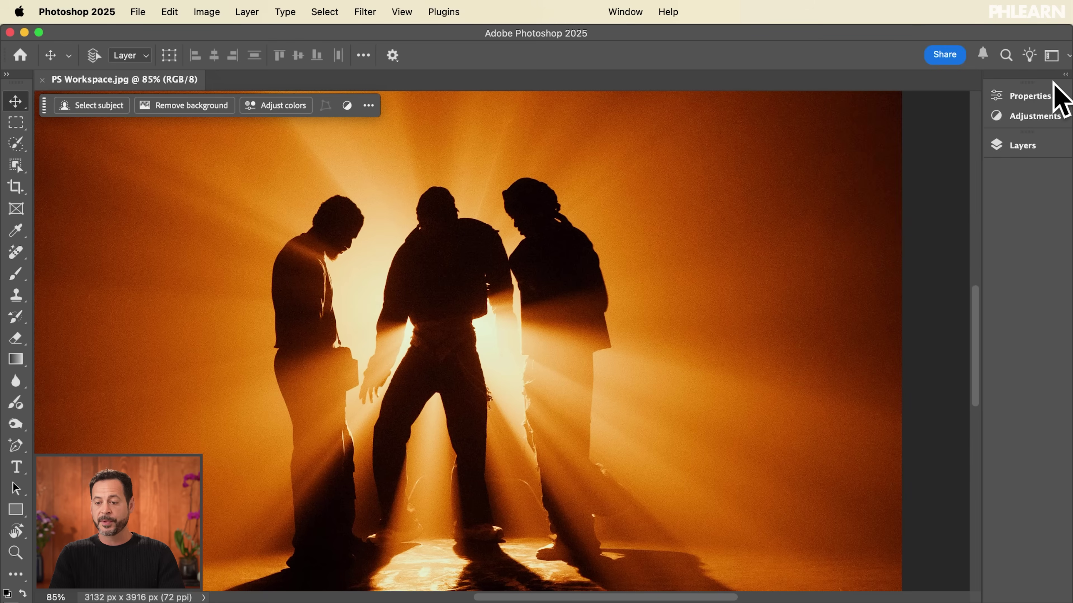
click(1064, 76)
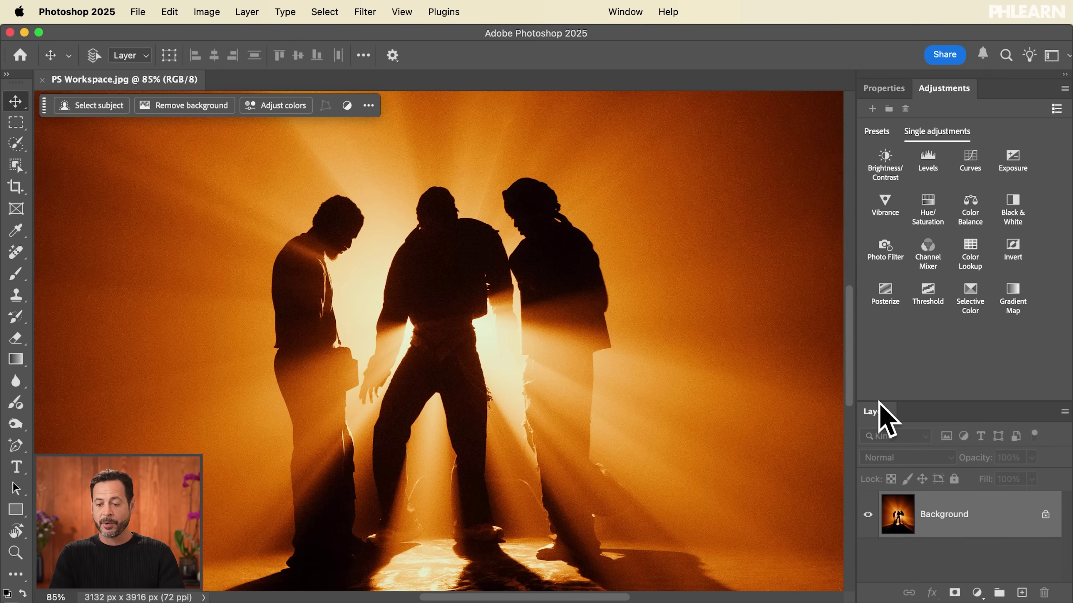
click(884, 88)
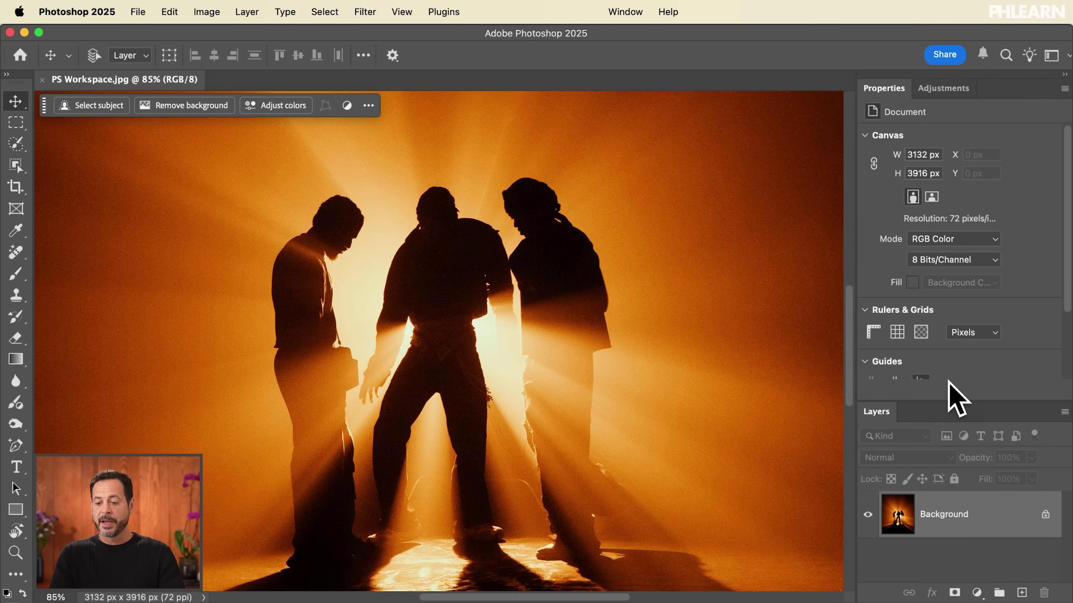
Enlarge the Layers group upward and alternate between the Adjustments and Properties panels above it, ending on Properties
drag(951, 402, 938, 278)
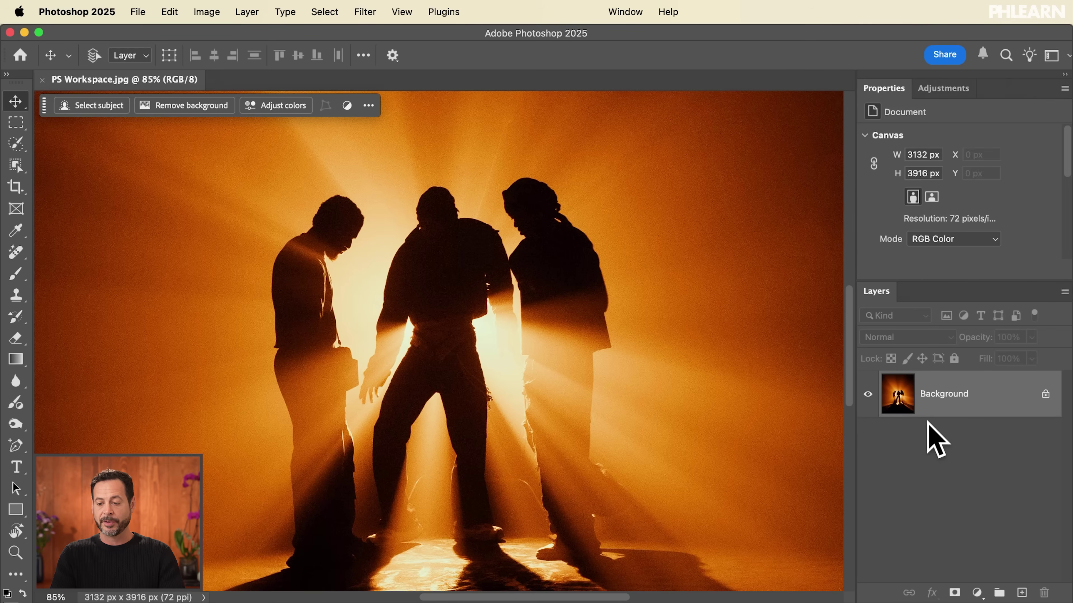
click(940, 90)
click(888, 90)
click(940, 89)
click(898, 90)
click(931, 90)
click(895, 89)
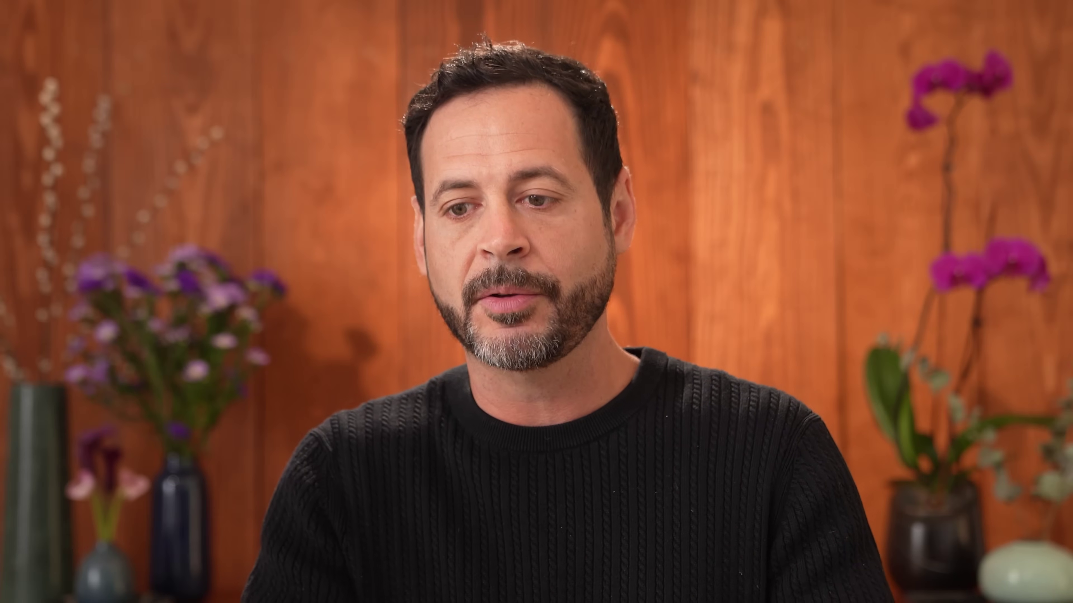
Show the Character panel with its Paragraph companion and detach both as separate floating panels over the image
click(627, 12)
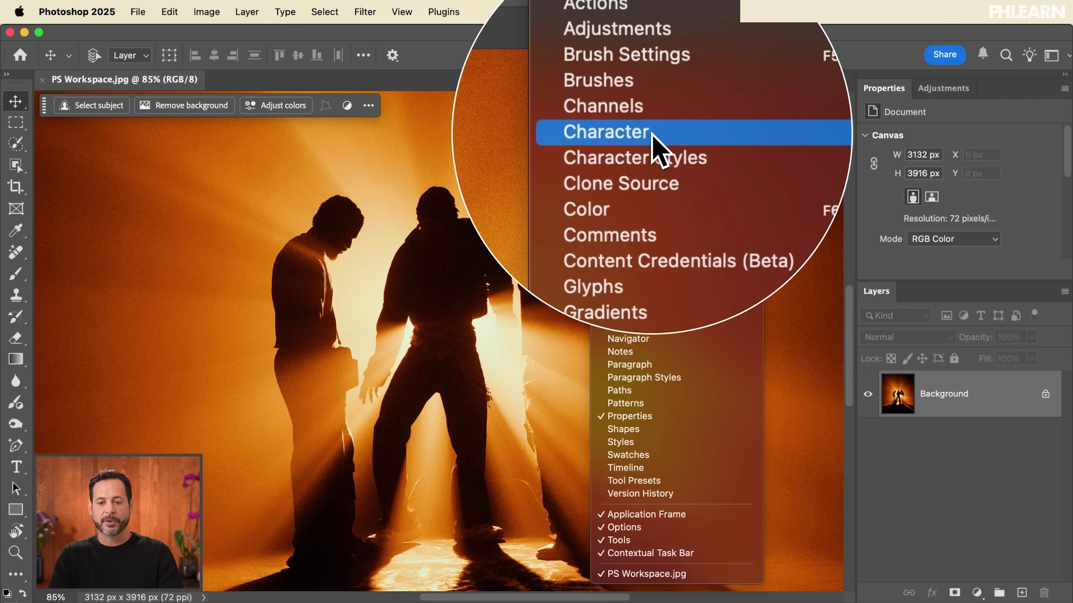
click(651, 146)
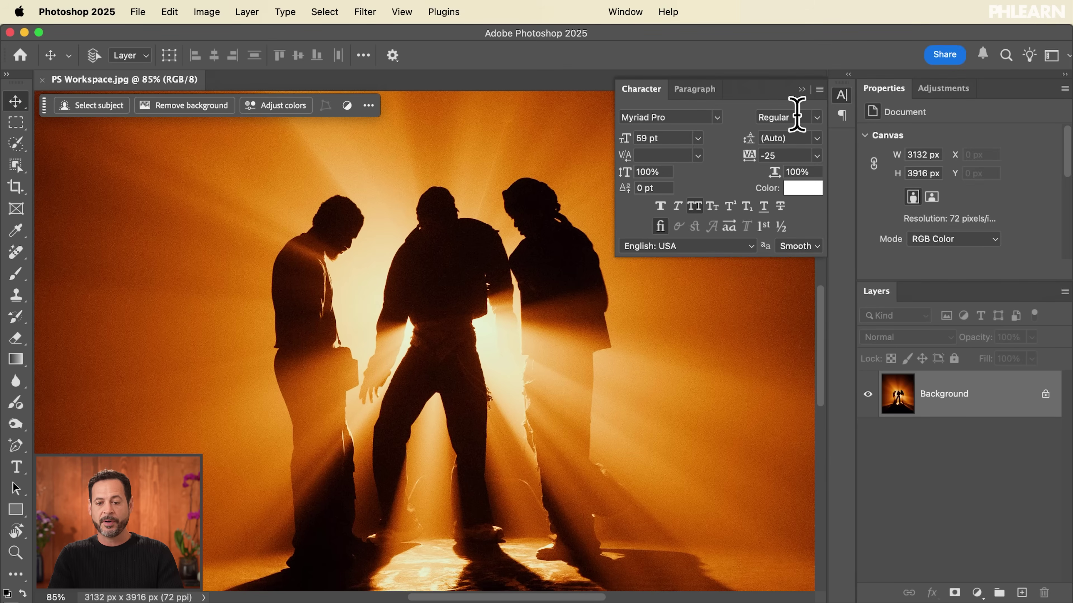
drag(651, 101, 295, 203)
drag(655, 94, 588, 225)
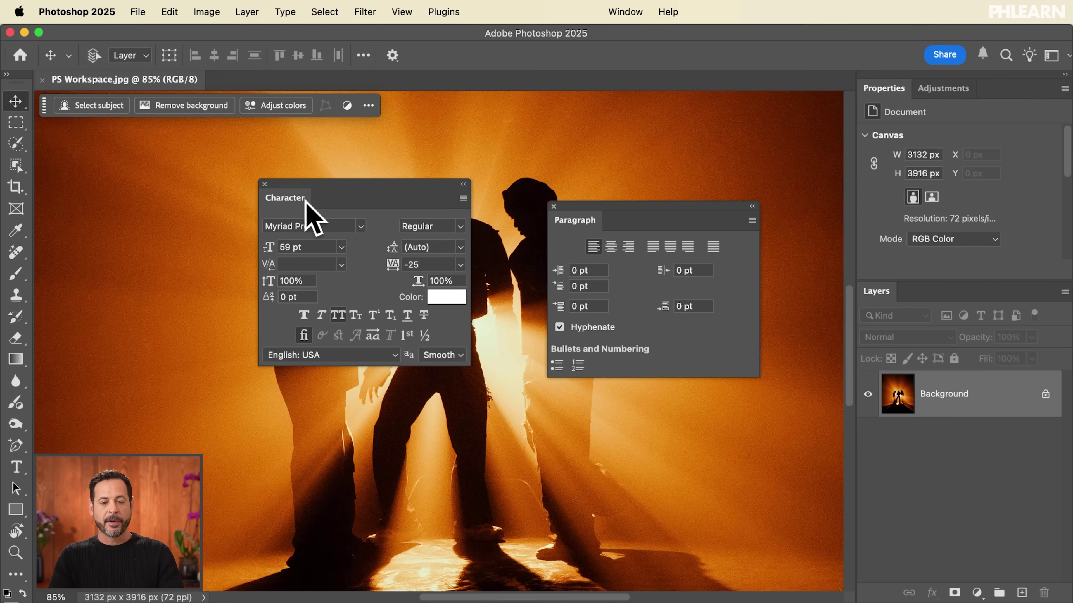
Dock the floating Character and Paragraph panels in the Properties group after Adjustments, and view each panel in that group
drag(288, 199, 959, 99)
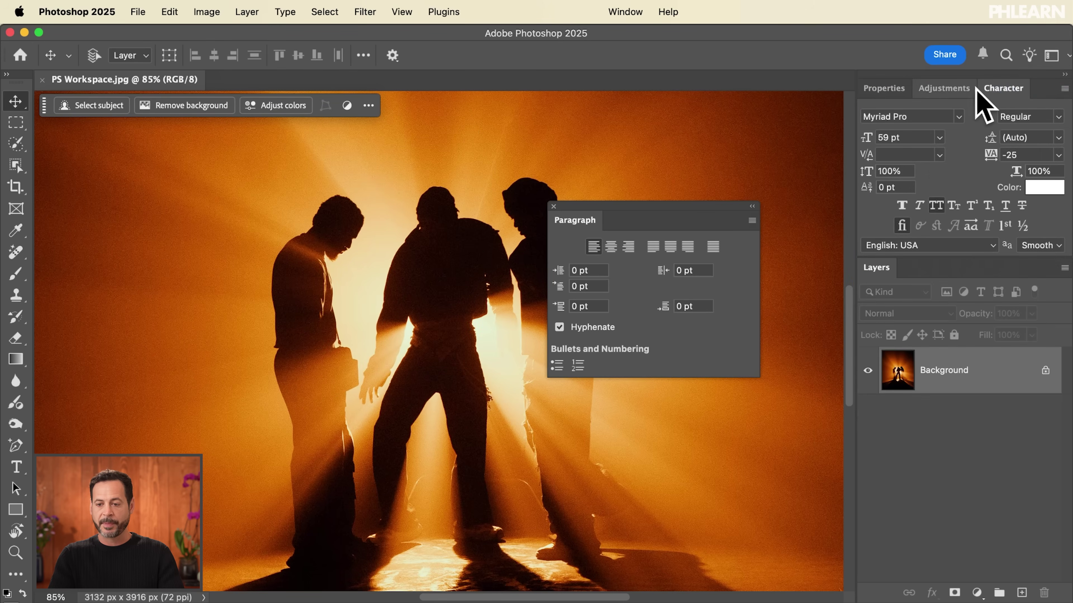
drag(575, 221, 1011, 93)
click(884, 87)
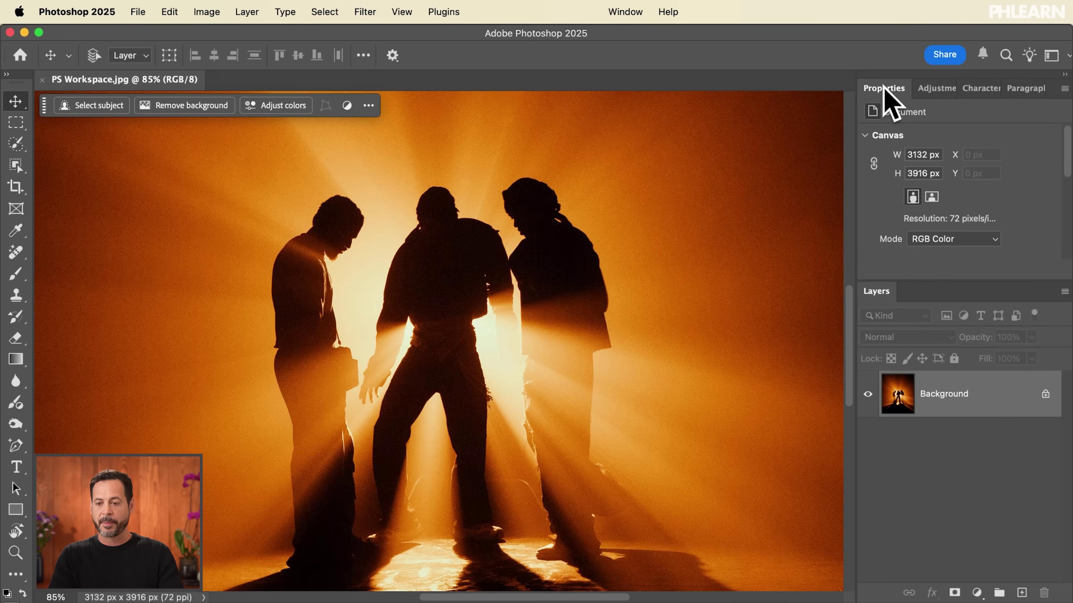
click(938, 88)
click(984, 89)
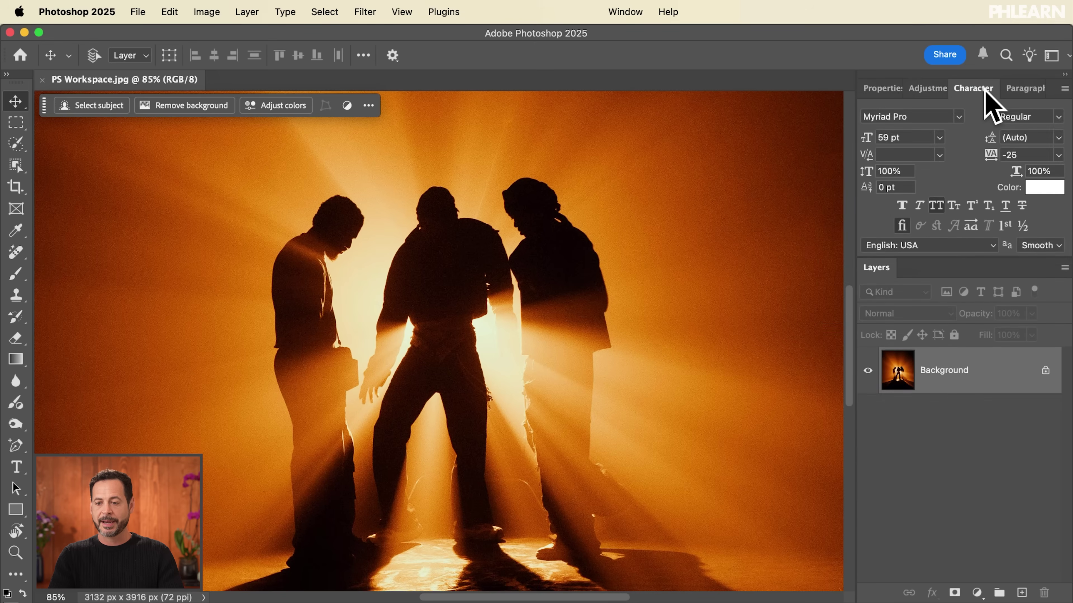
click(1018, 89)
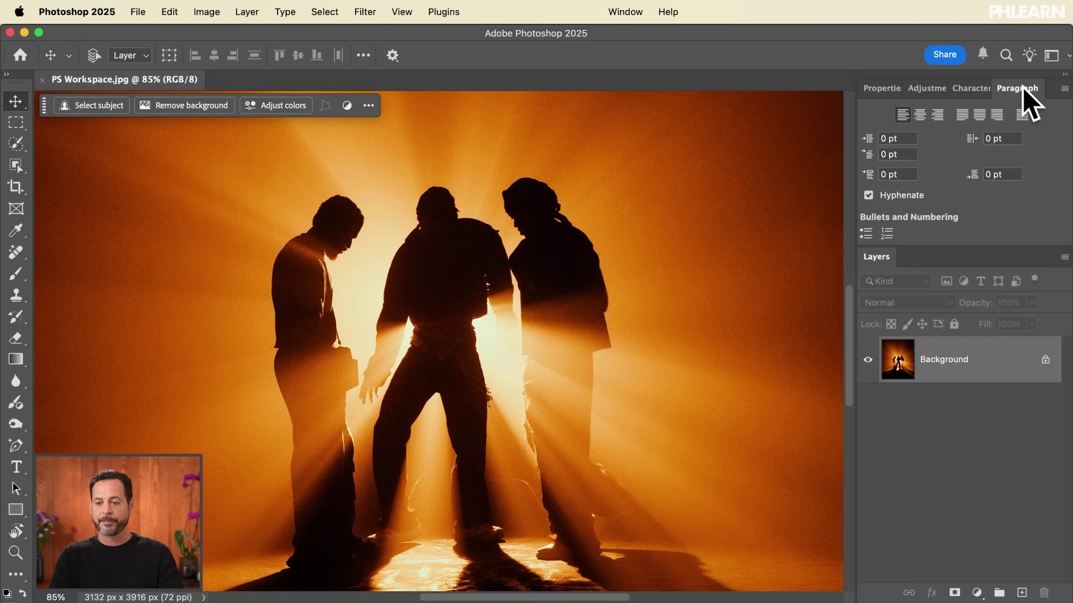
Collapse the main panel column to labelled icons and group Paragraph and Character on their own between Adjustments and Layers
click(1065, 75)
drag(1035, 137, 1025, 161)
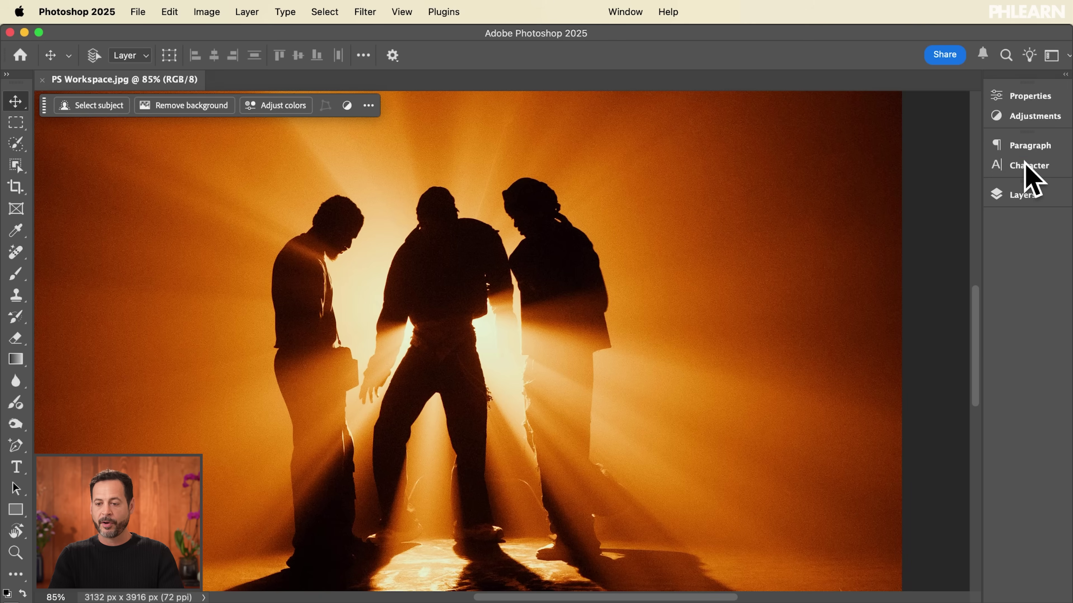
Expand the icon panel column and view the Paragraph, Properties, Adjustments, Character and Layers panels in turn
click(1065, 77)
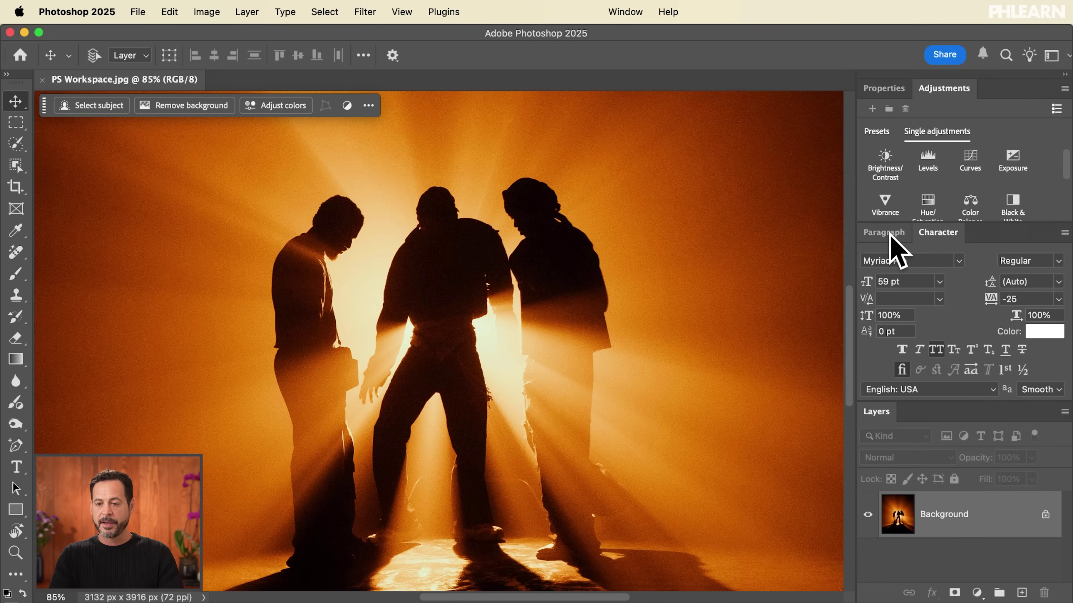
click(892, 235)
click(884, 89)
click(939, 89)
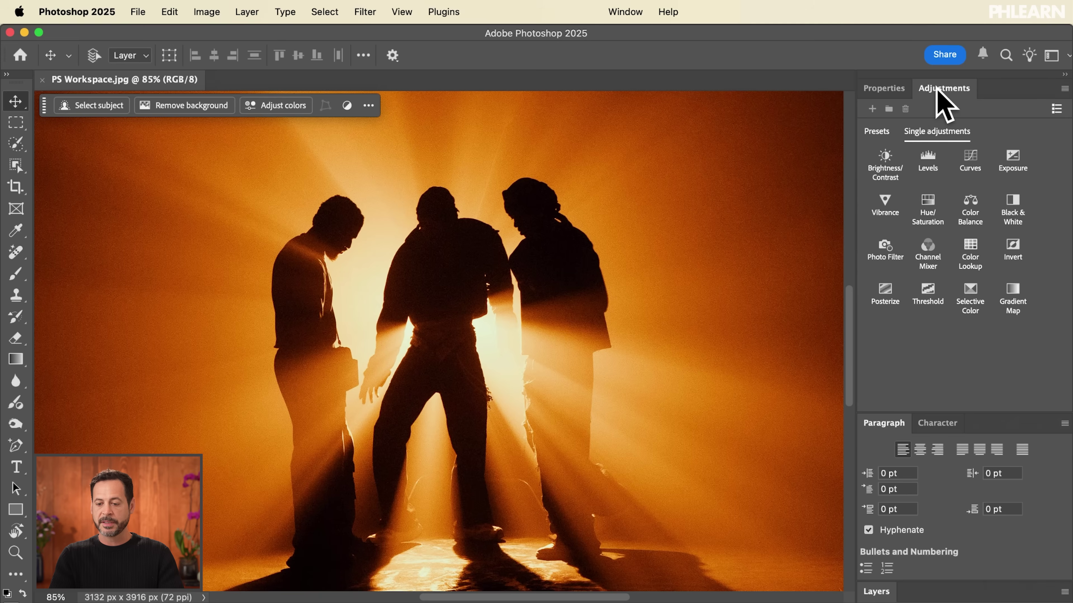
click(935, 423)
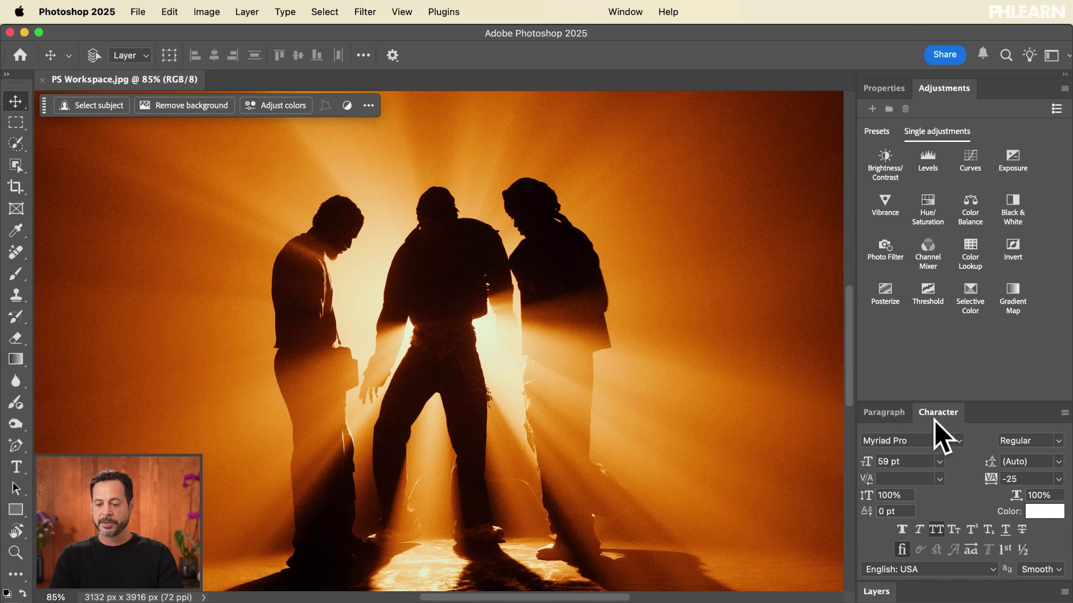
click(876, 591)
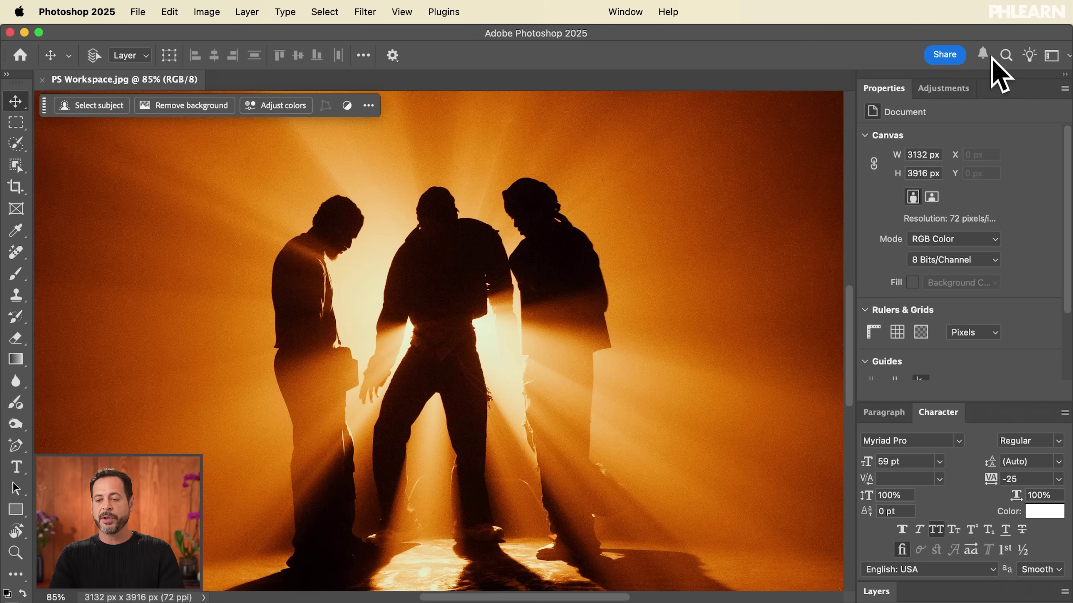
Pull Paragraph and Character out of the collapsed panel column as separate floating panels over the image, and re-expand the column
click(1065, 74)
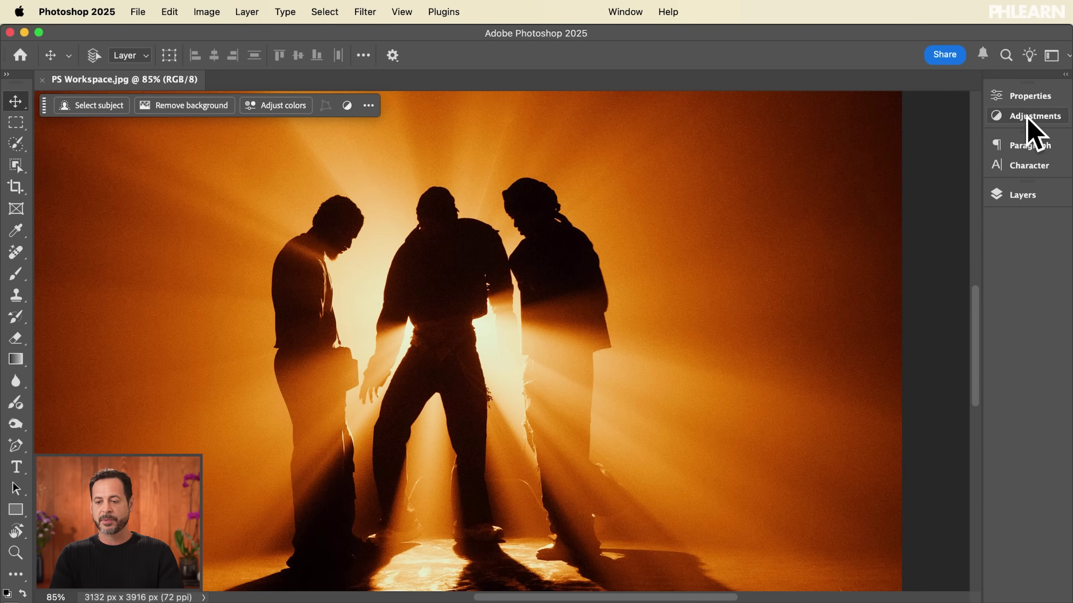
drag(1026, 148, 581, 224)
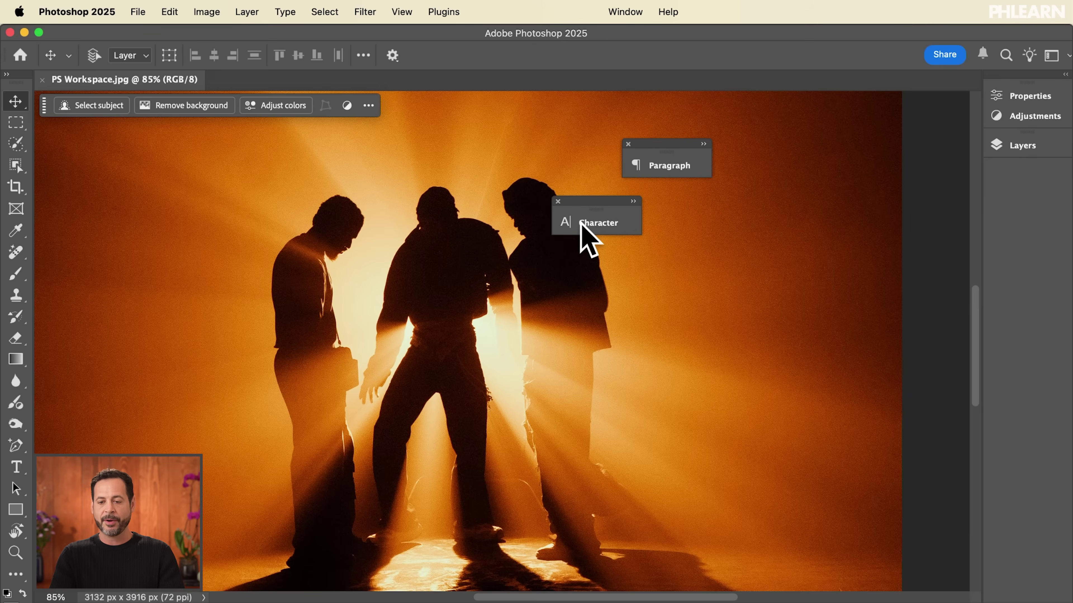
click(1064, 74)
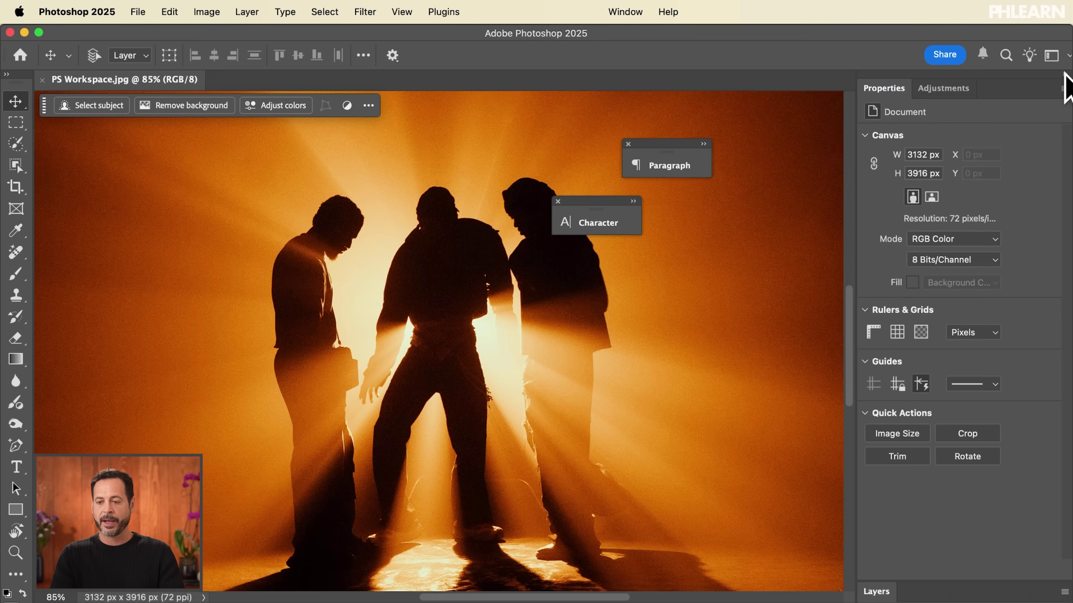
Open the Layers panel, enlarge its group upward, and show Adjustments in the group above it
click(874, 592)
drag(951, 390, 942, 256)
click(935, 89)
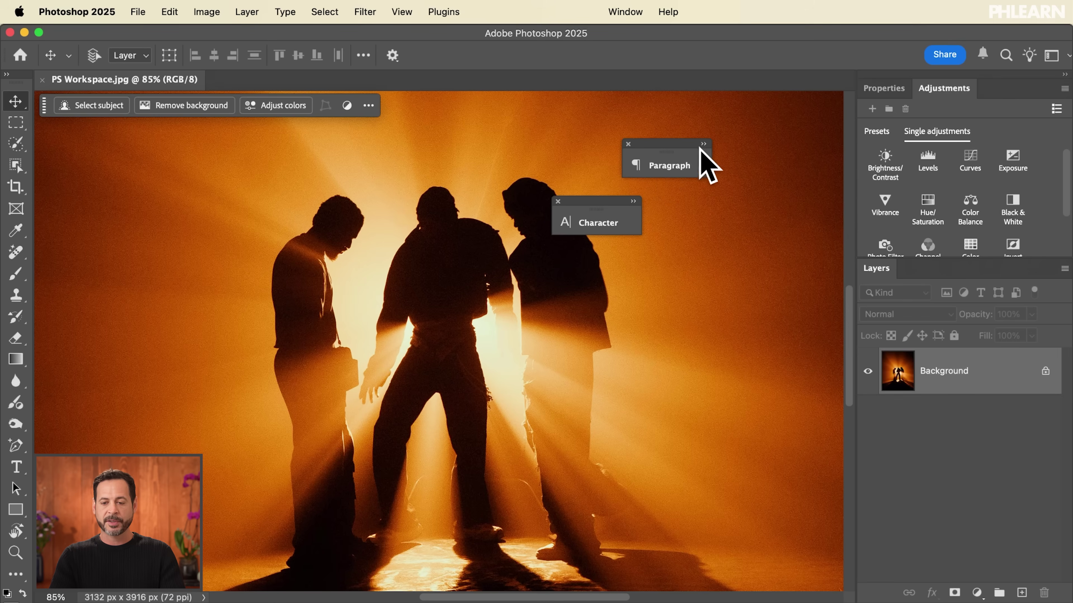
Expand the floating Paragraph and Character panels, combine them into one floating group, and check both panels in it
click(701, 166)
drag(588, 202, 296, 199)
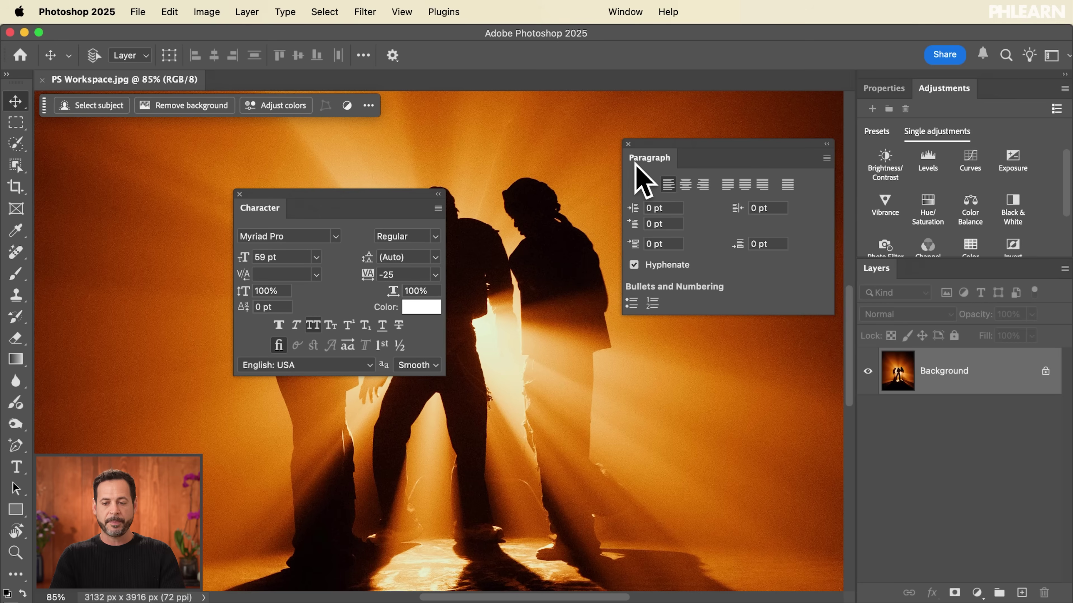
drag(639, 182, 314, 214)
click(258, 208)
click(309, 207)
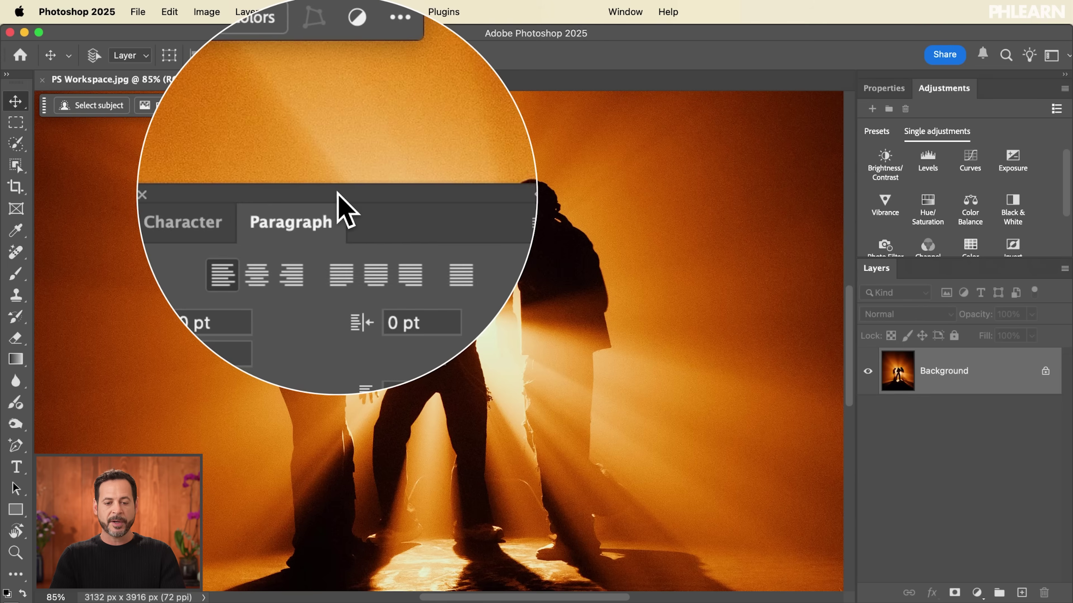
Dock the floating Character and Paragraph group as a second column beside the main panel column, collapsed to labelled icons
drag(338, 191, 854, 115)
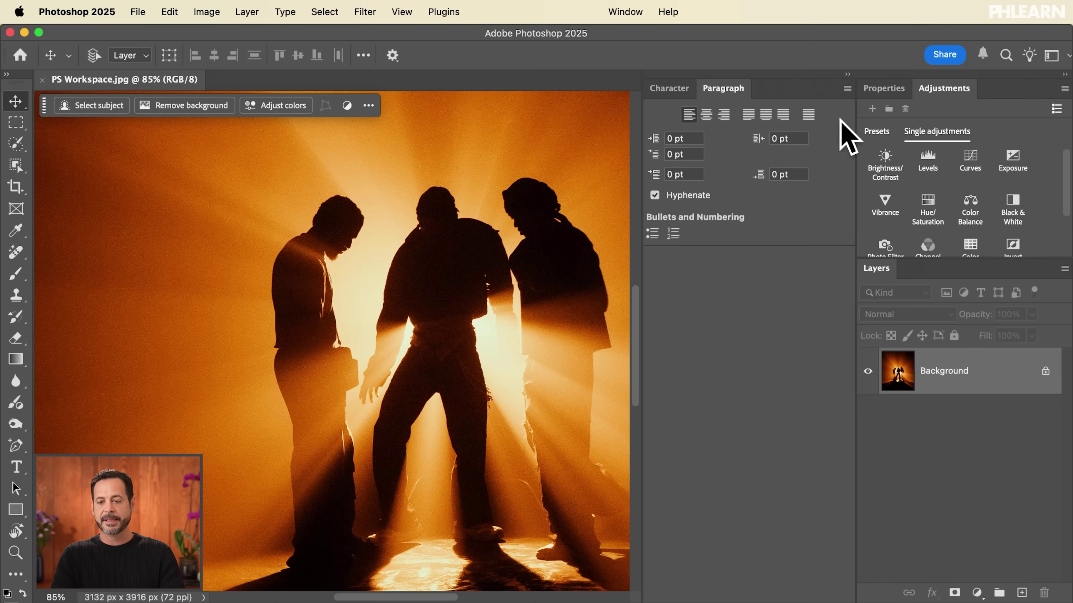
click(847, 75)
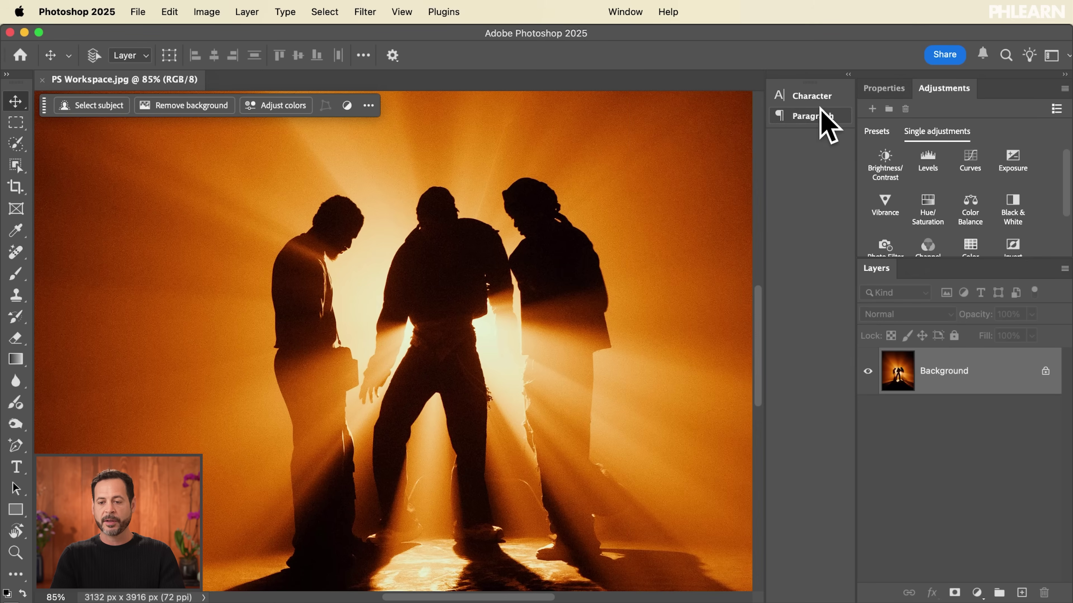
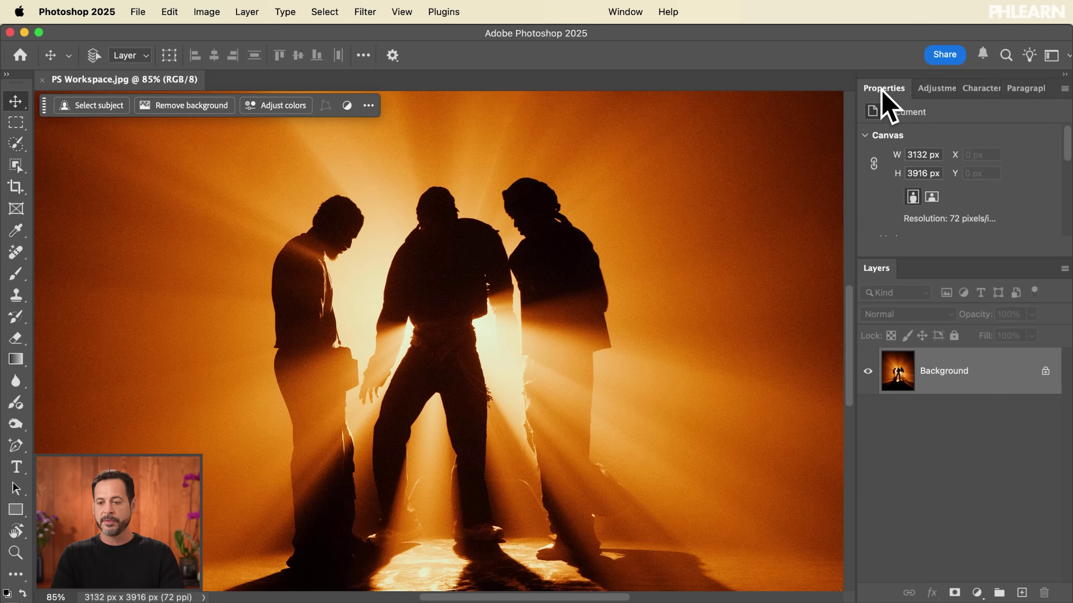
View Adjustments, Character and Paragraph in the group above Layers, ending on Properties
click(927, 90)
click(973, 90)
click(1026, 89)
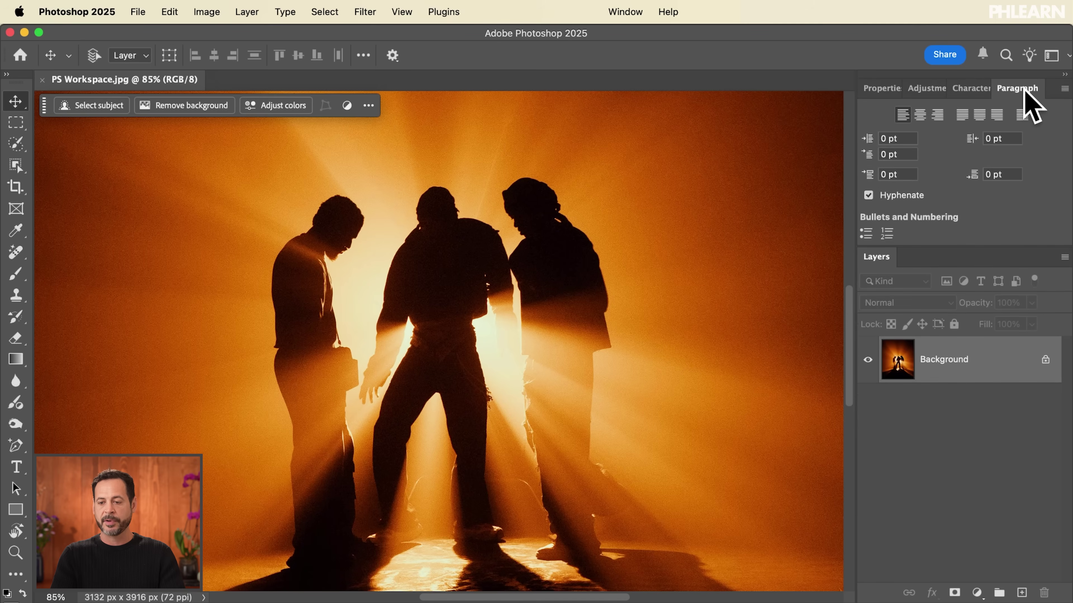
click(882, 89)
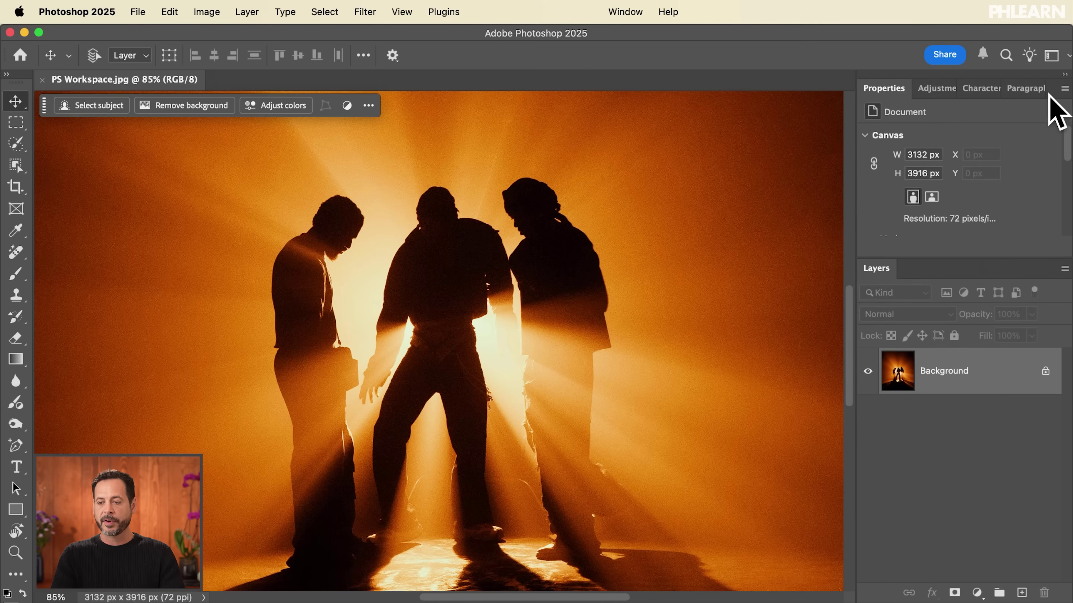
Collapse the panel column to labelled icons and move Layers above the Properties group as a separate group
click(1064, 74)
drag(1016, 188, 1021, 88)
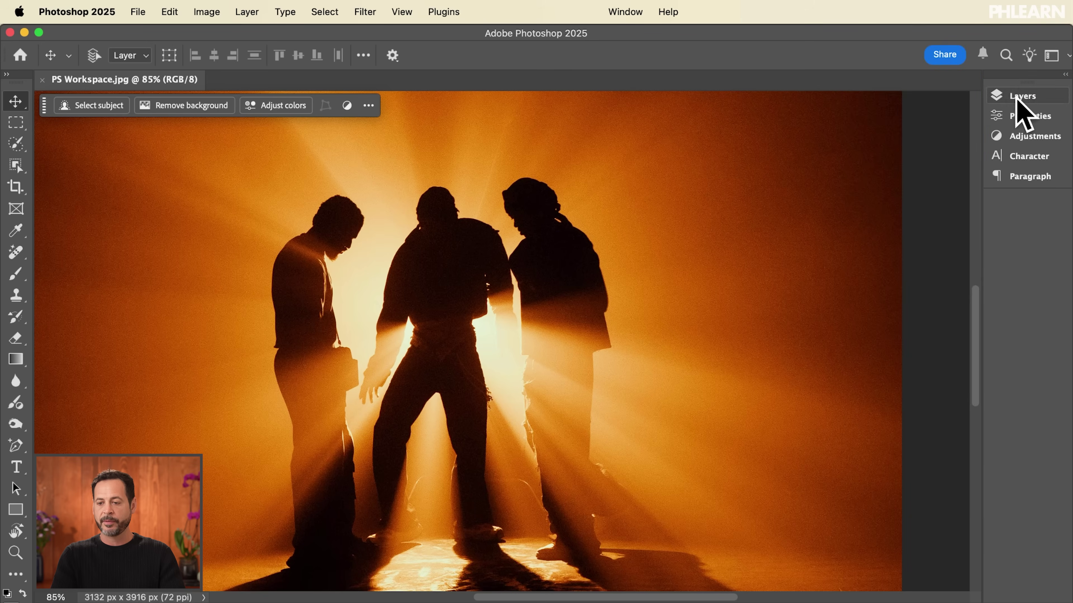
drag(1016, 81, 1016, 83)
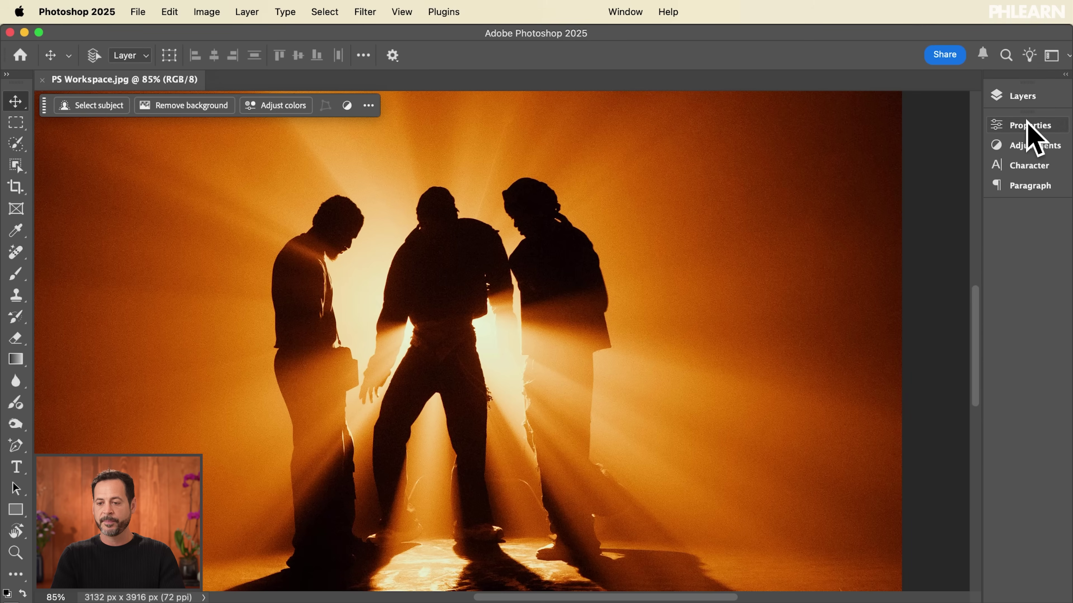
Expand the panel column and split the group below Layers into Properties with Character, and Adjustments with Paragraph
click(1064, 75)
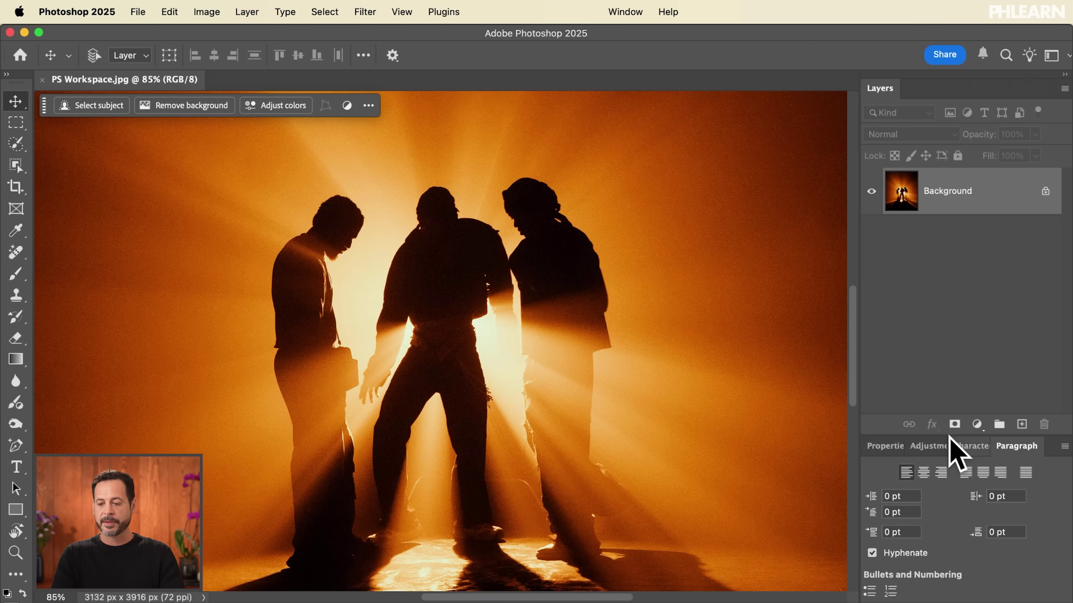
drag(908, 435, 884, 433)
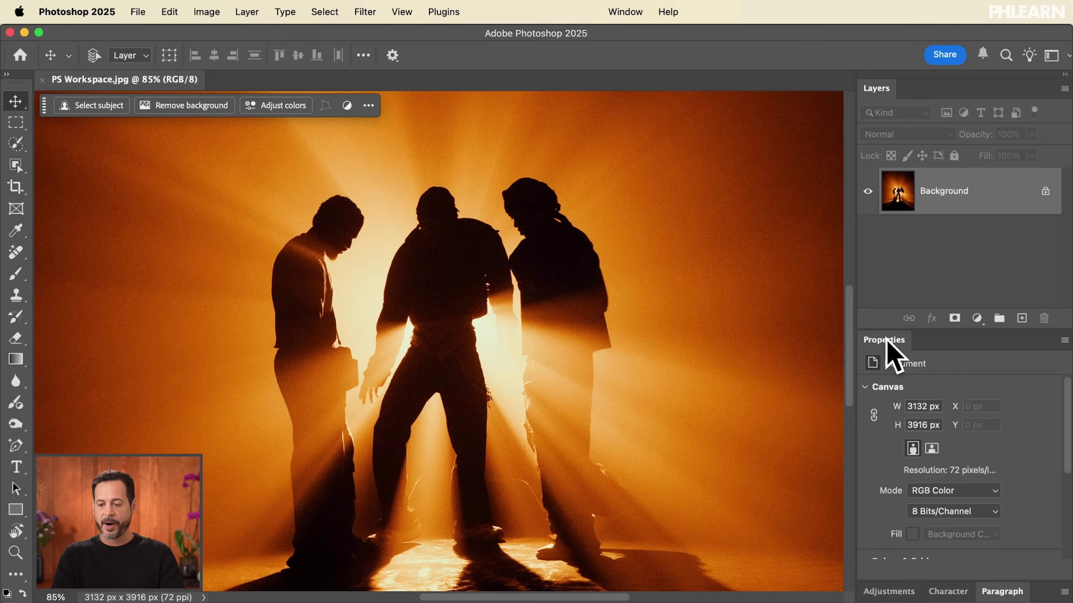
drag(945, 591, 918, 338)
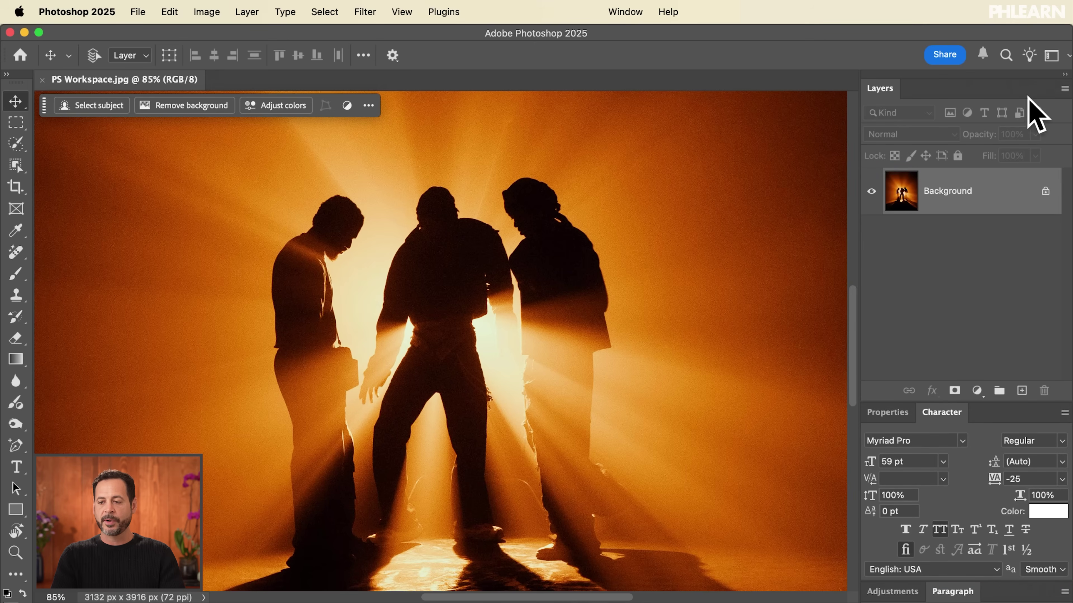
Collapse the panel column, merge Adjustments, Character, Properties and Paragraph into one group, and move Layers below it
click(1064, 75)
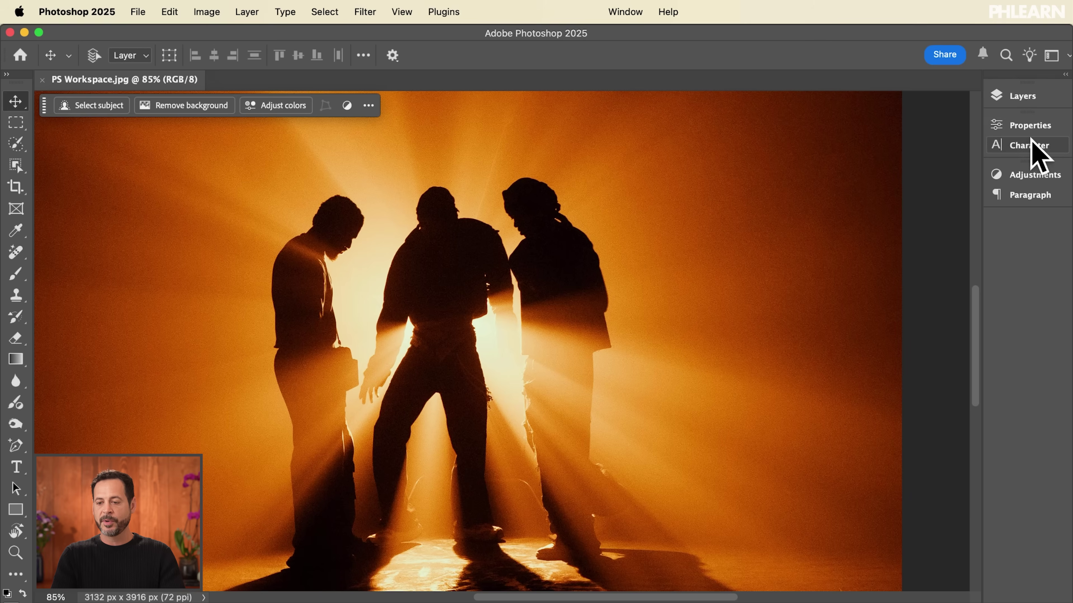
drag(1029, 127, 1030, 188)
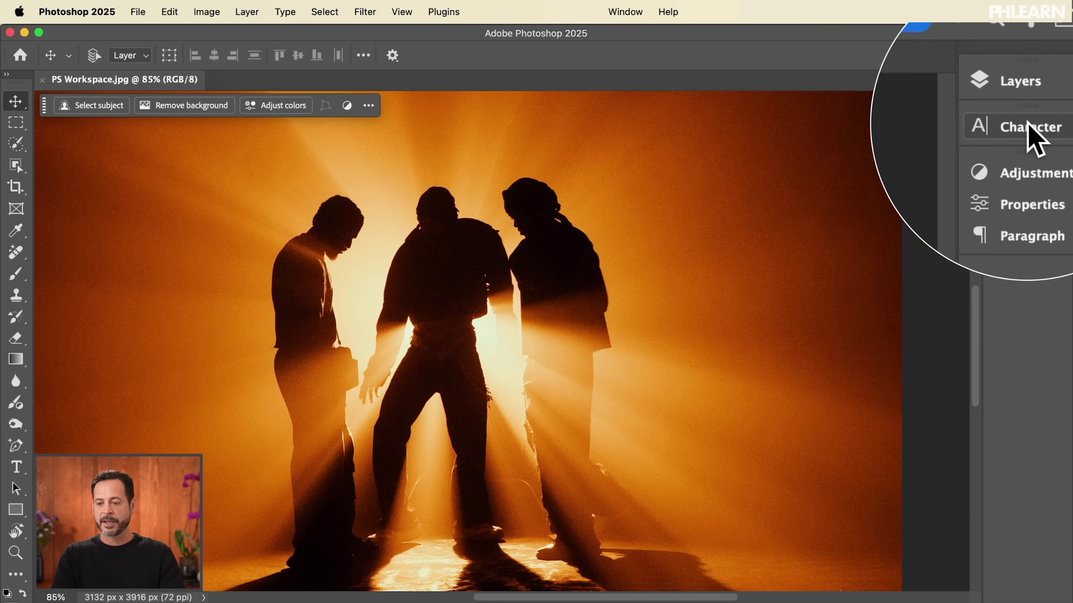
mouse_move(1031, 139)
mouse_down()
mouse_move(1033, 167)
mouse_move(1030, 148)
mouse_up()
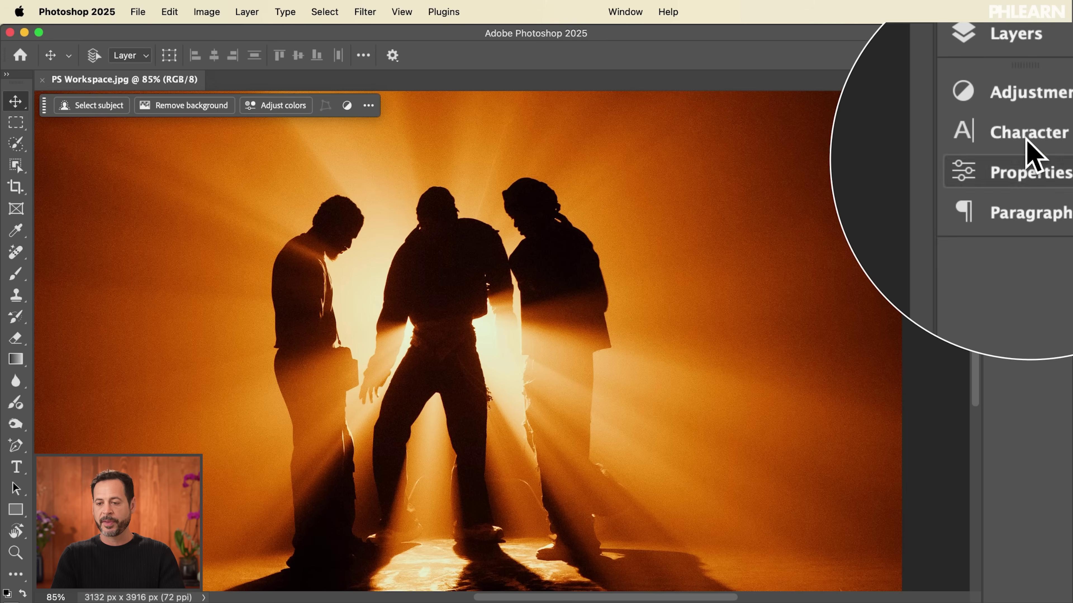
drag(1017, 96, 1029, 220)
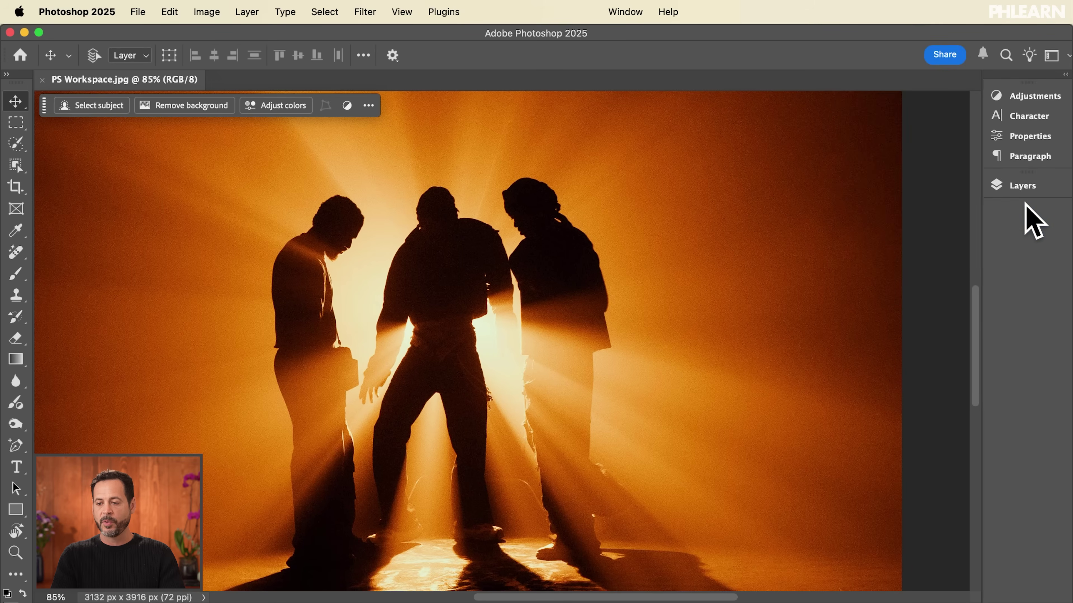
Expand the panel column and view Adjustments, Character, Properties and Paragraph in the group above Layers
click(1064, 75)
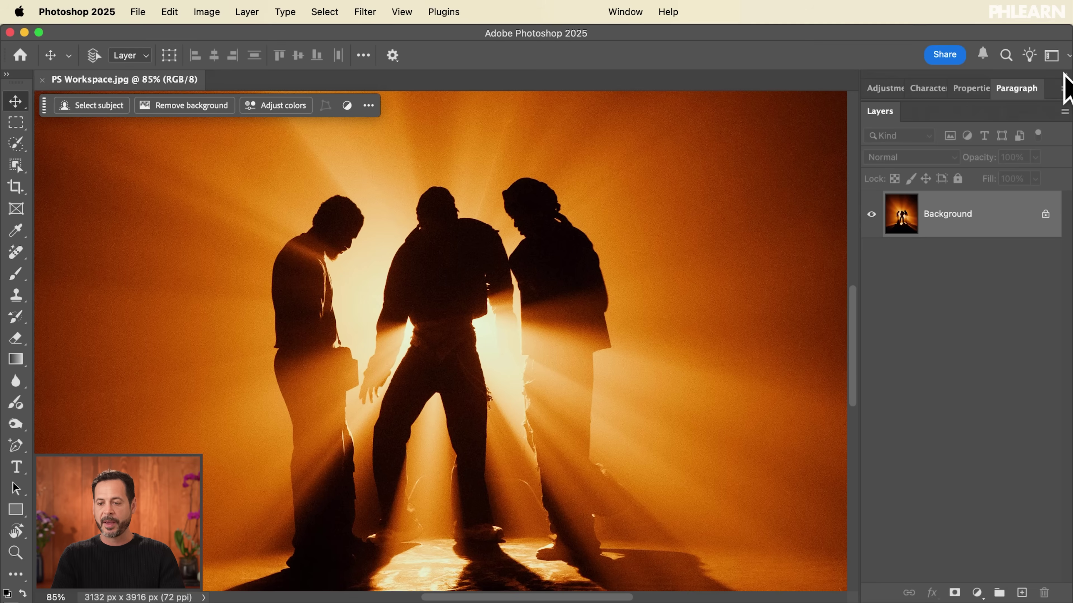
click(888, 90)
click(935, 89)
click(976, 89)
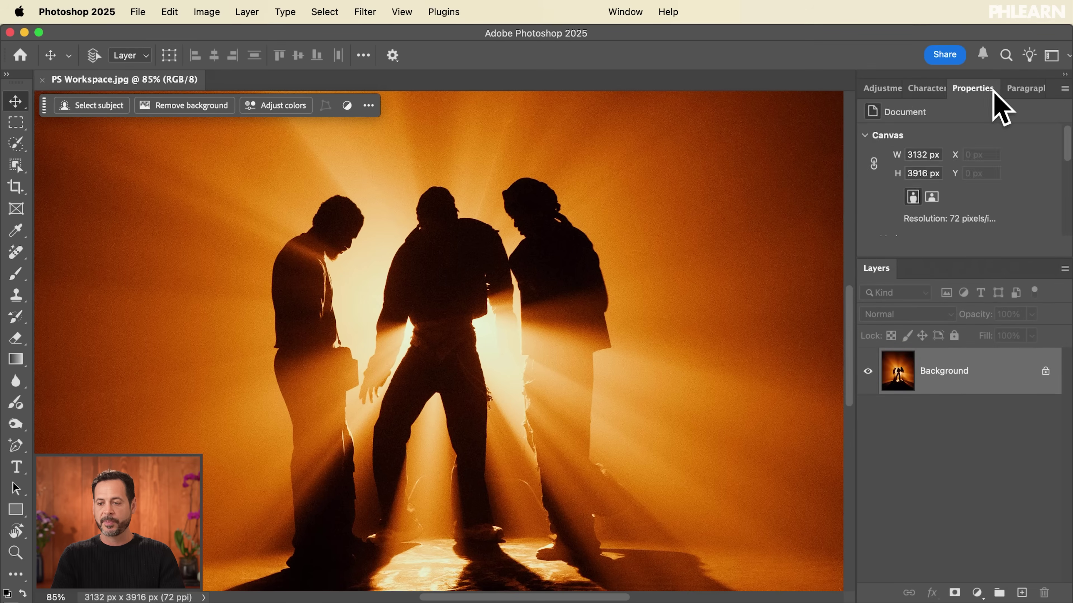
click(1011, 89)
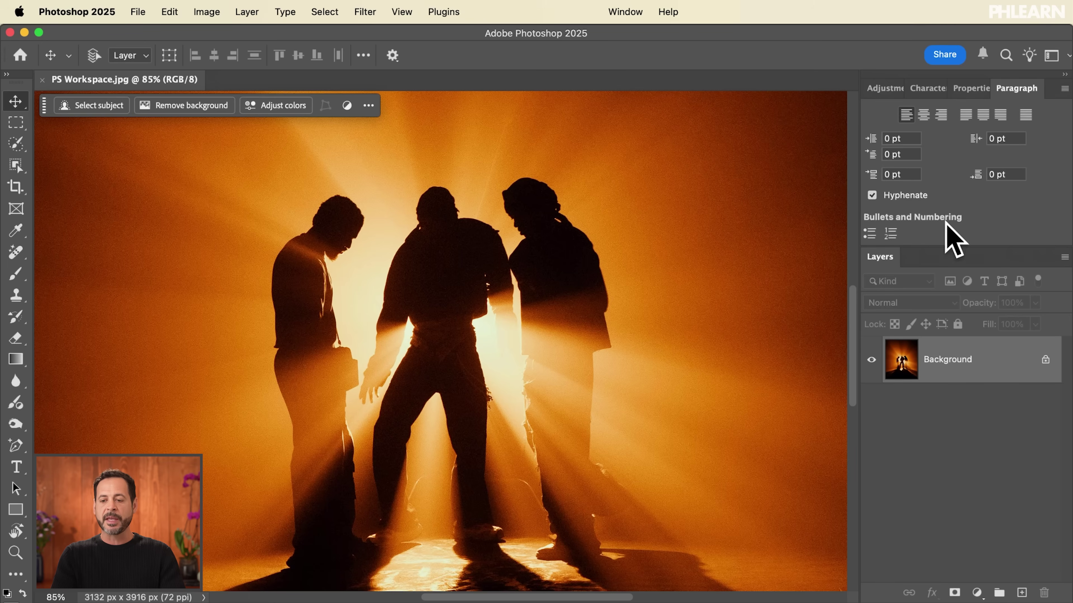
click(1064, 76)
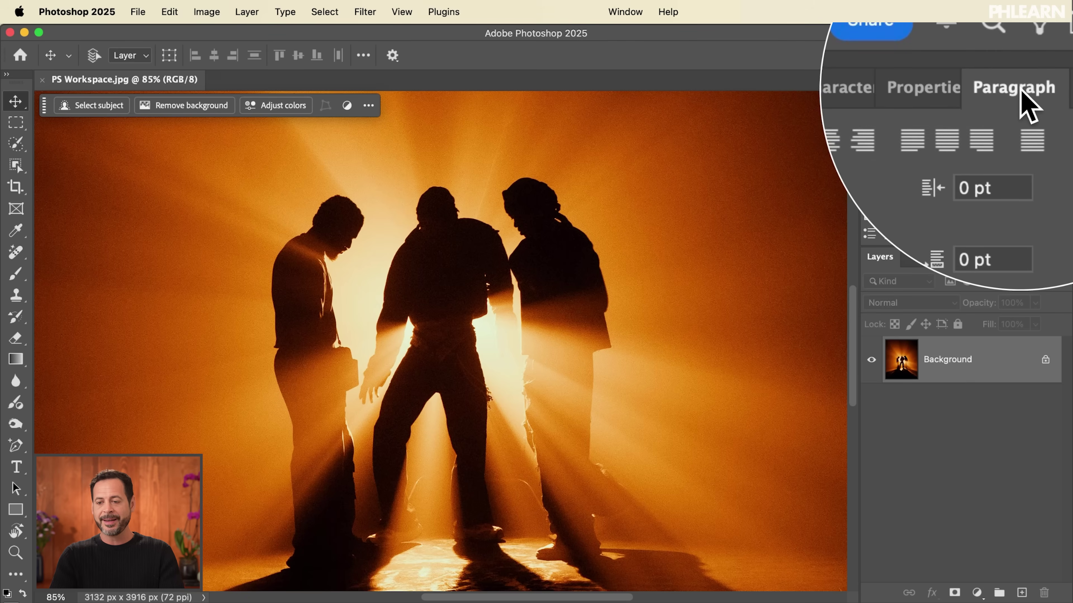
Detach the Paragraph and Character panels from the group and close both, leaving Adjustments shown beside Properties
drag(1047, 88, 570, 123)
click(569, 124)
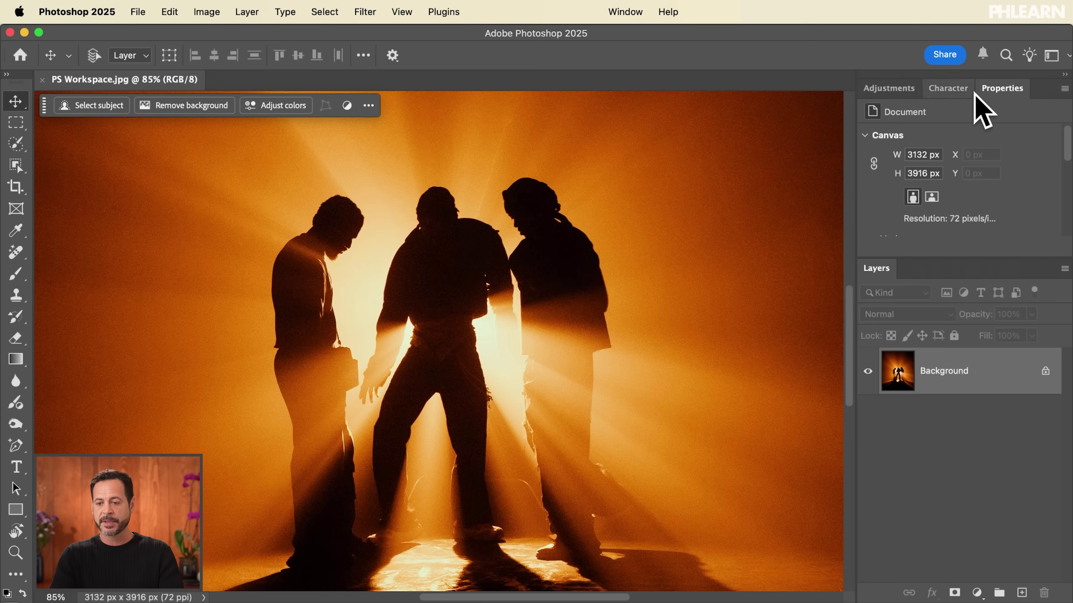
click(948, 89)
drag(951, 89, 495, 167)
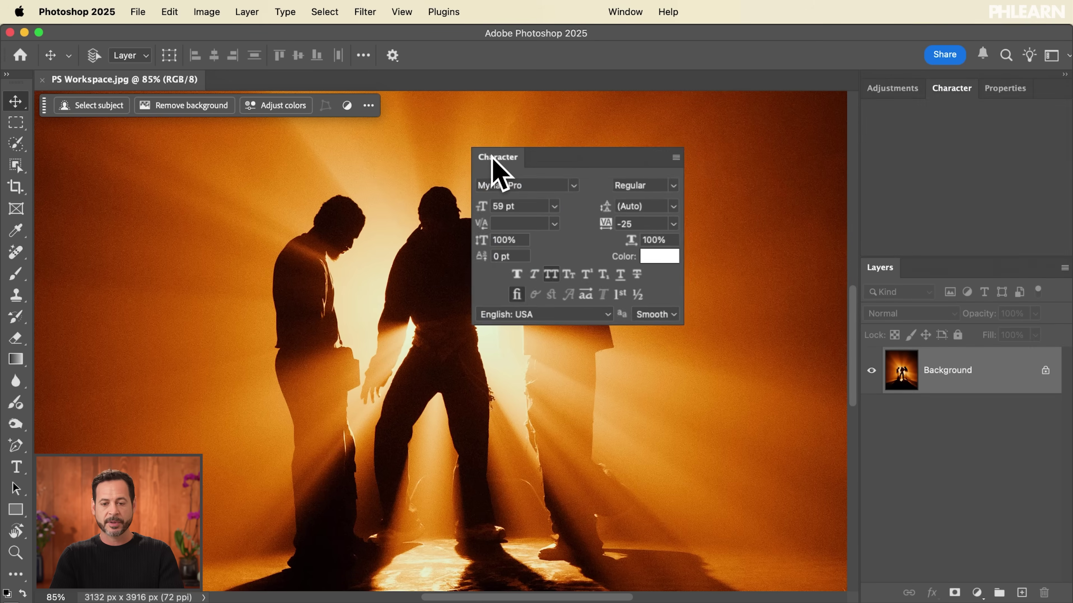
click(478, 143)
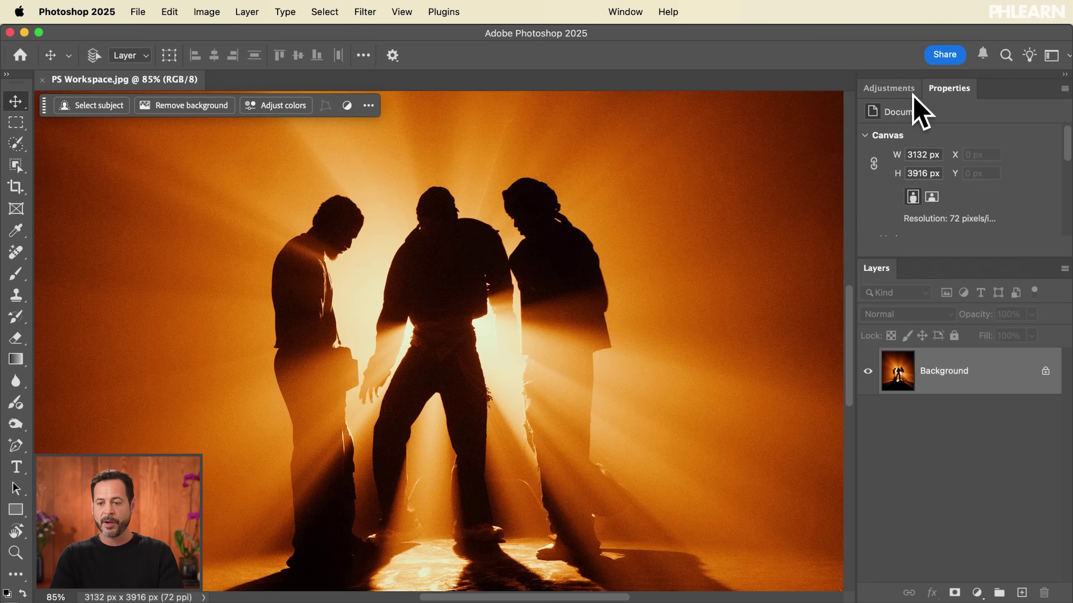
click(895, 90)
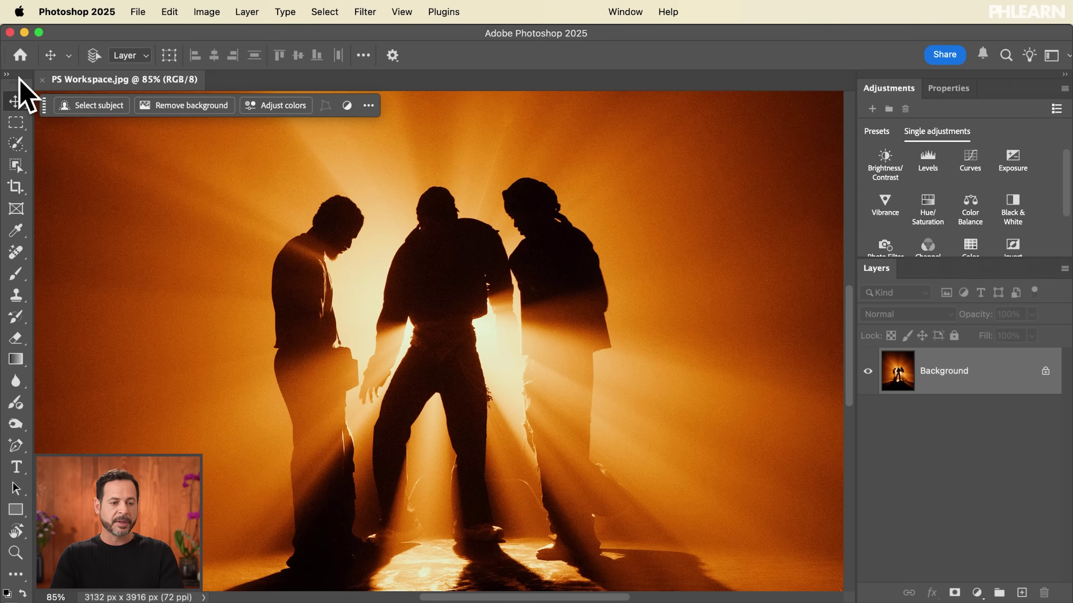
Expand the toolbar to two columns and move the contextual task bar clear of it
click(7, 74)
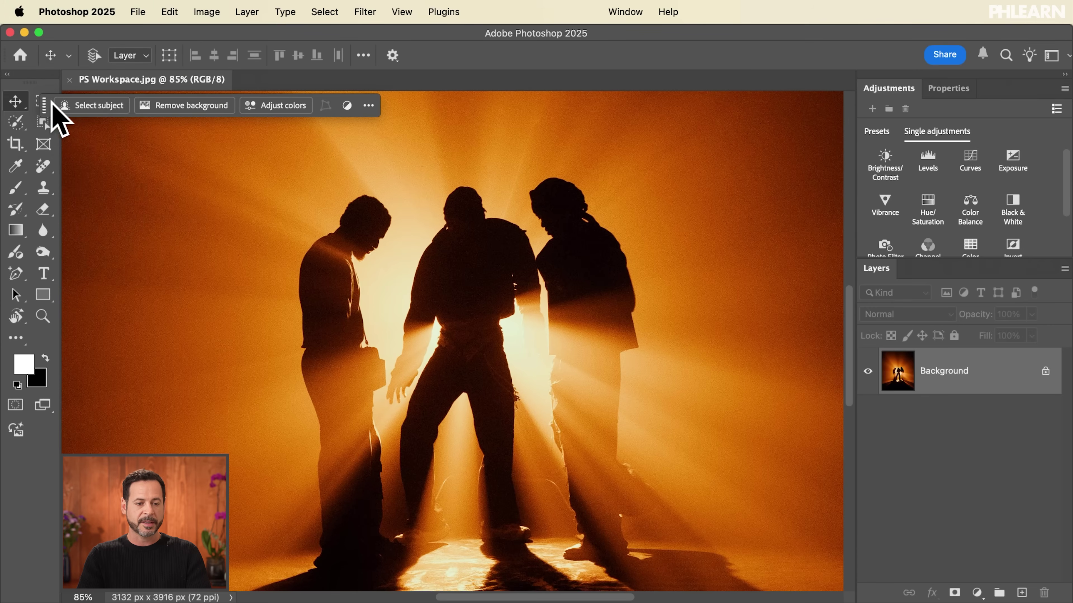
drag(45, 107, 75, 108)
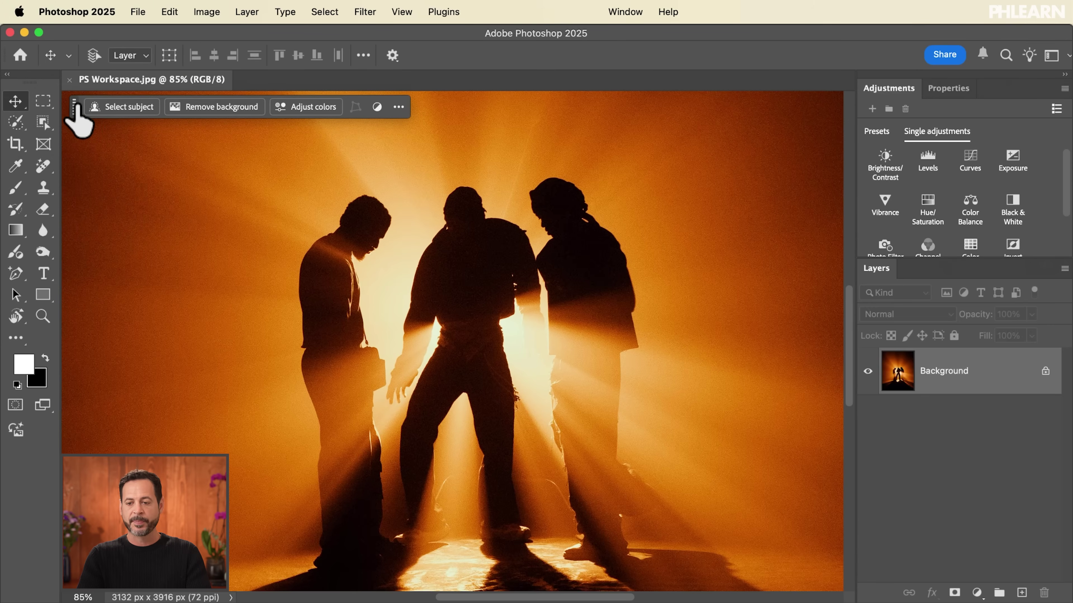
Switch the panel group above Layers to Properties
click(950, 88)
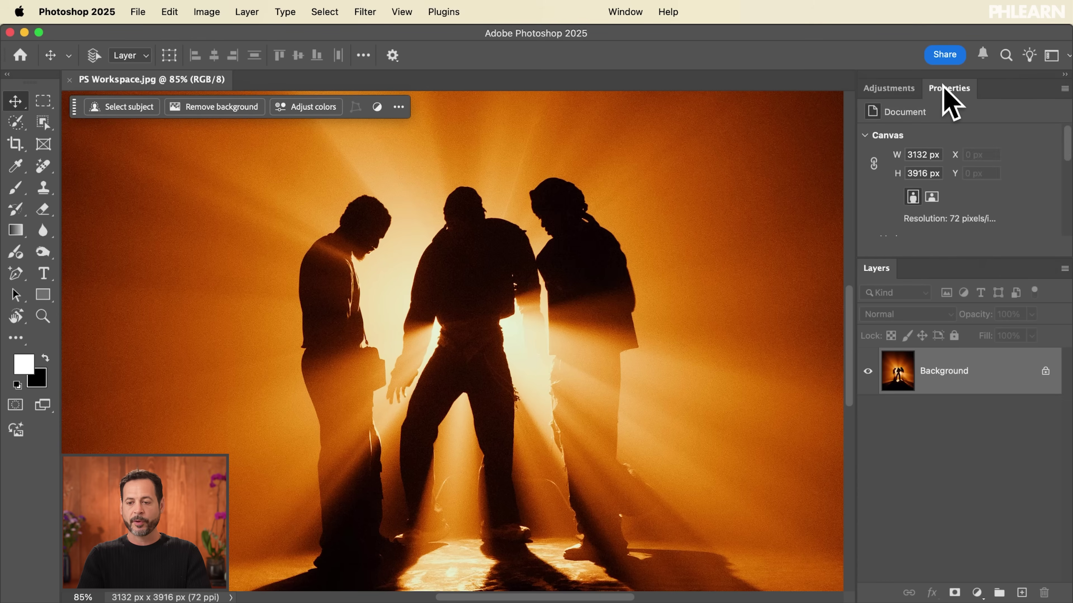
Place Properties ahead of Adjustments in their group and save the layout as a new workspace named Photo Editing
drag(948, 87, 883, 91)
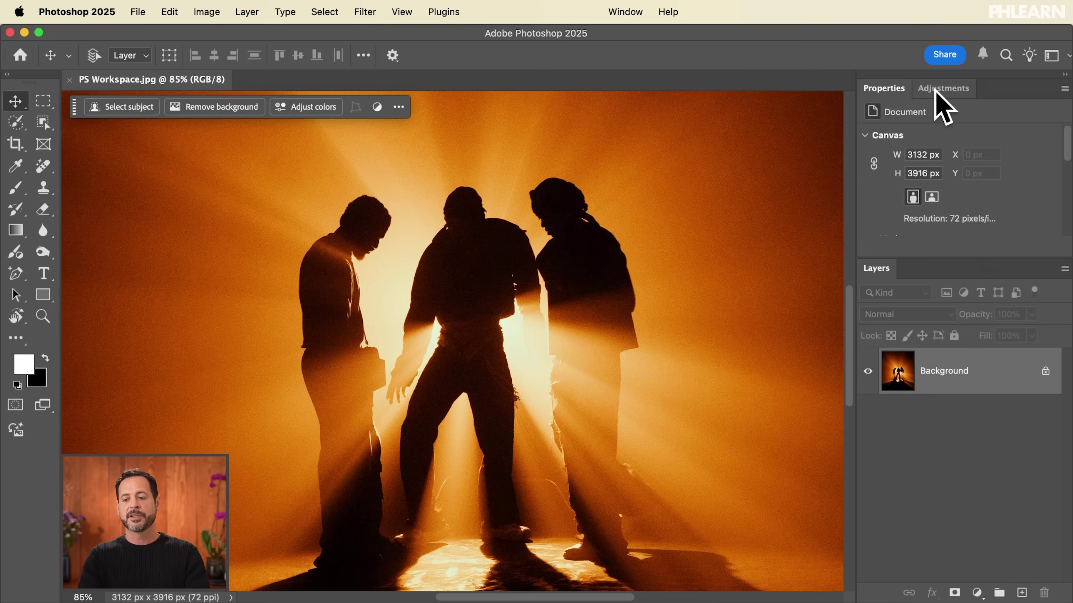
click(625, 12)
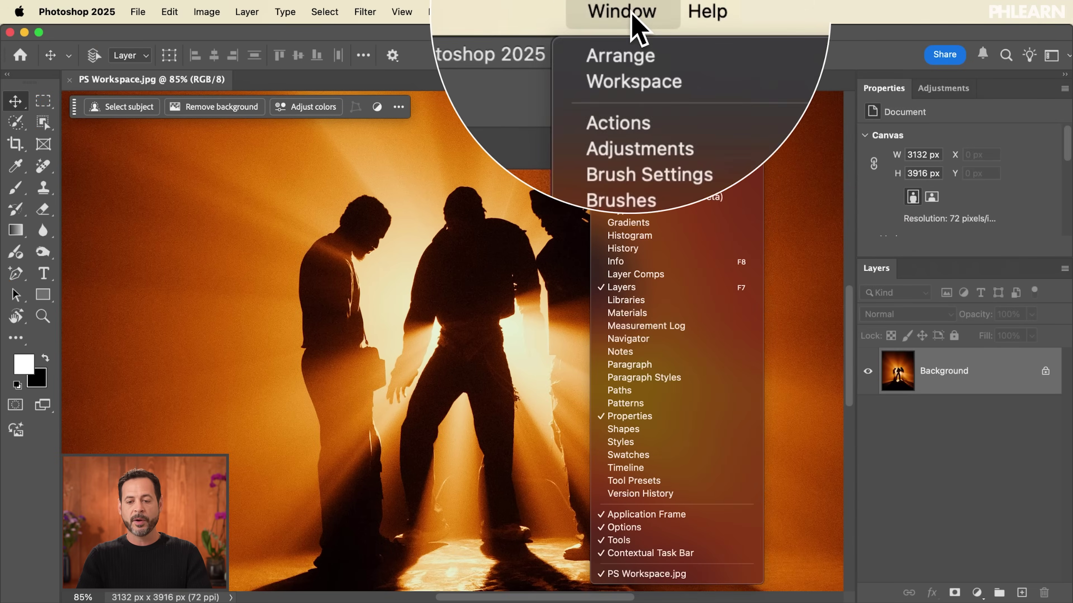
mouse_move(744, 47)
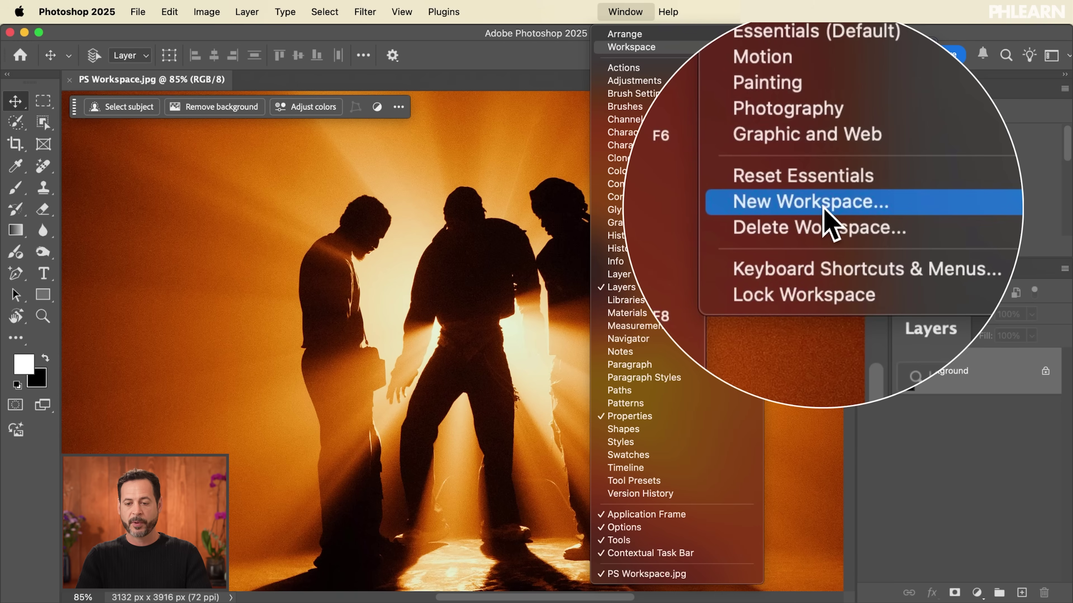
click(824, 208)
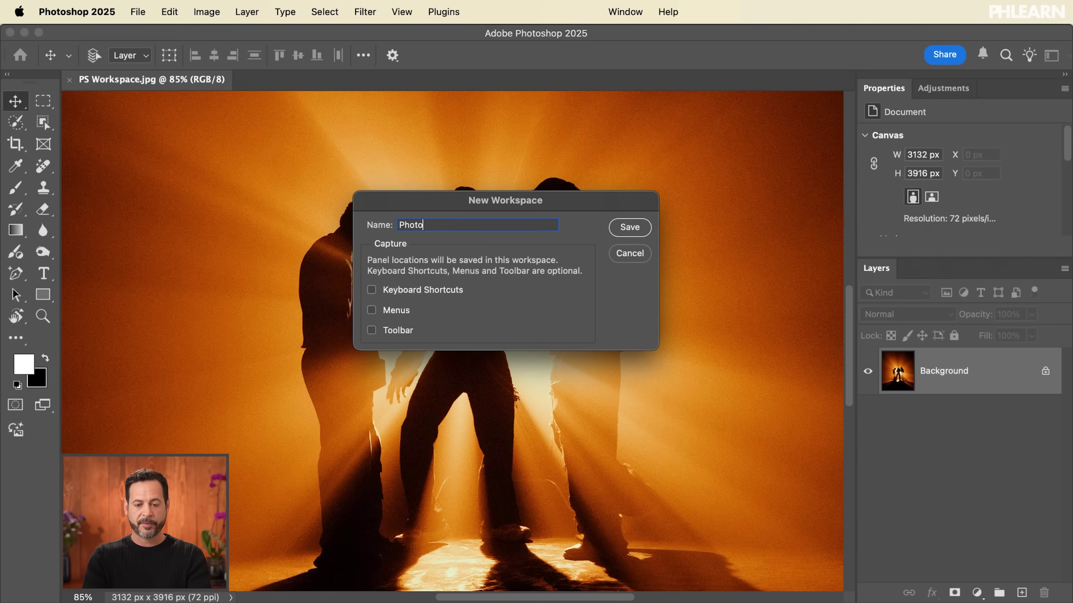
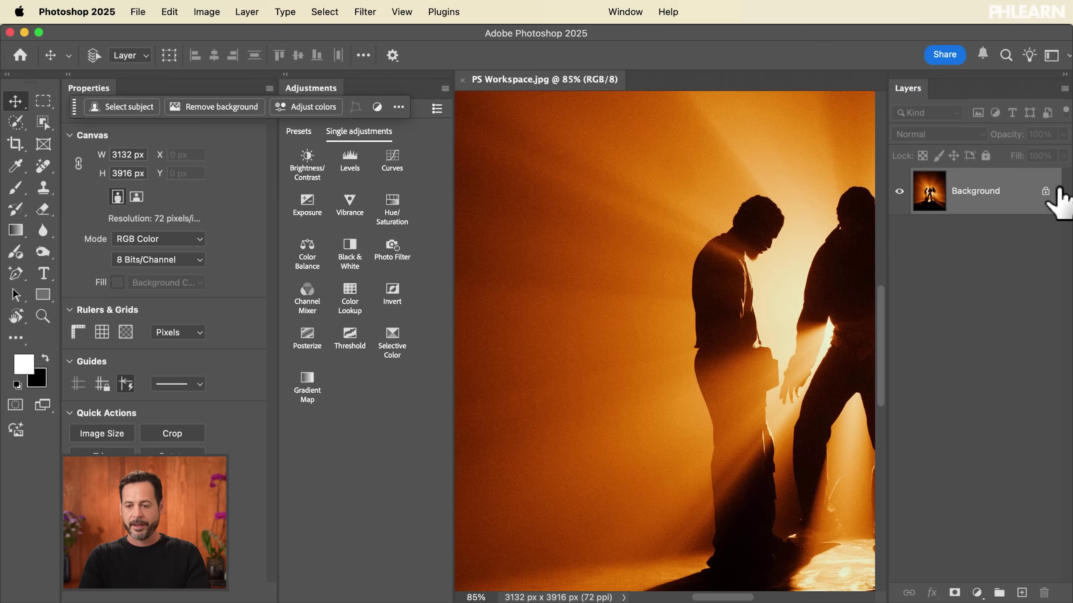
Dock Layers below the image, adjust its height, and move the contextual task bar off the panels onto the image
drag(913, 94, 640, 597)
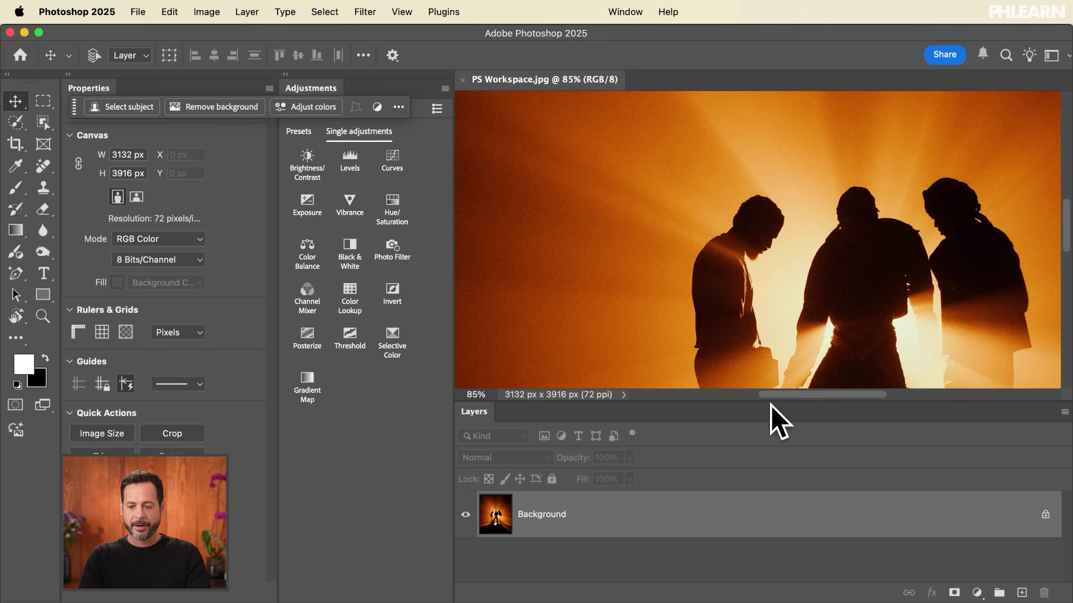
drag(904, 402, 899, 301)
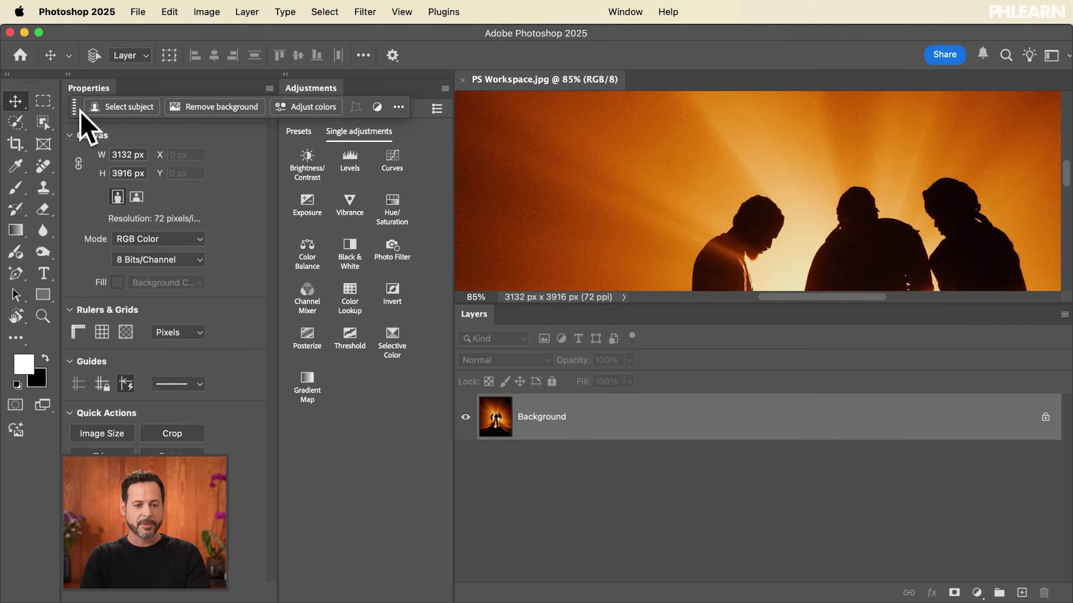
drag(74, 113, 480, 118)
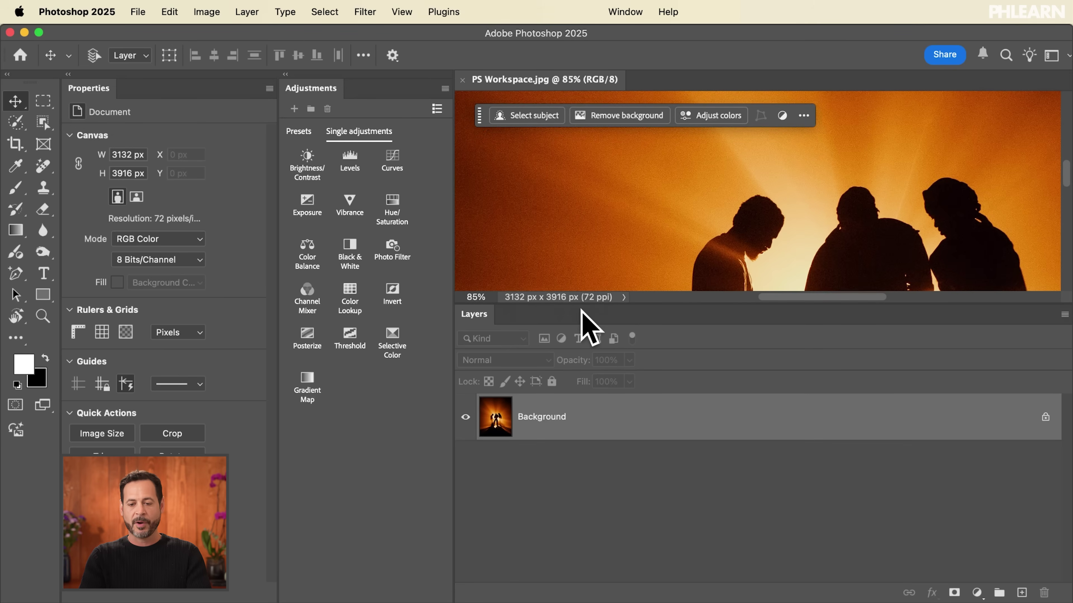
drag(596, 306, 591, 420)
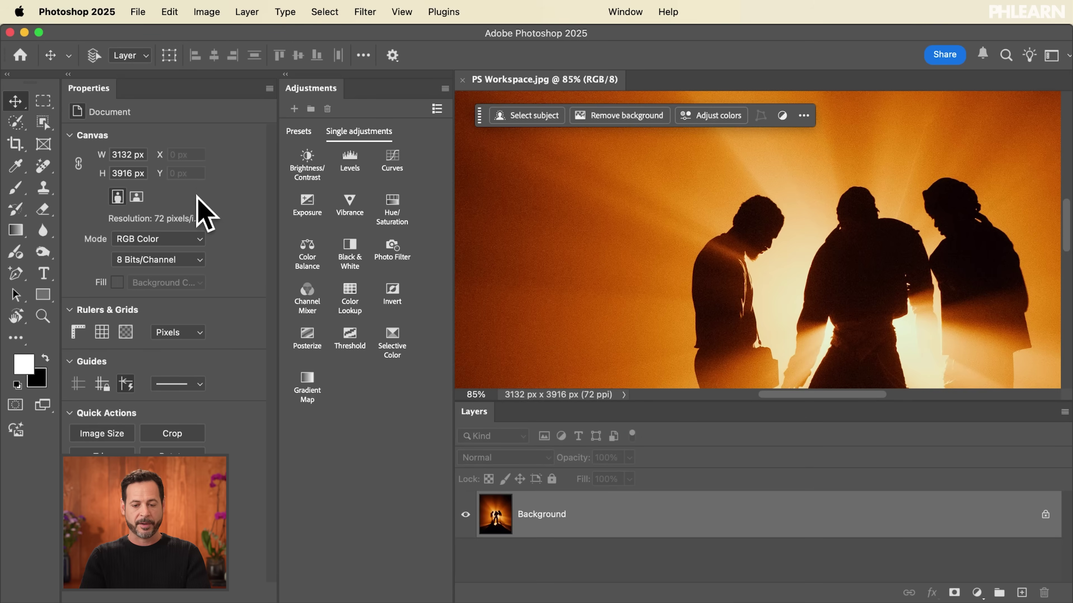
Move Layers from below the image into the Adjustments group beside Properties
drag(479, 416, 368, 86)
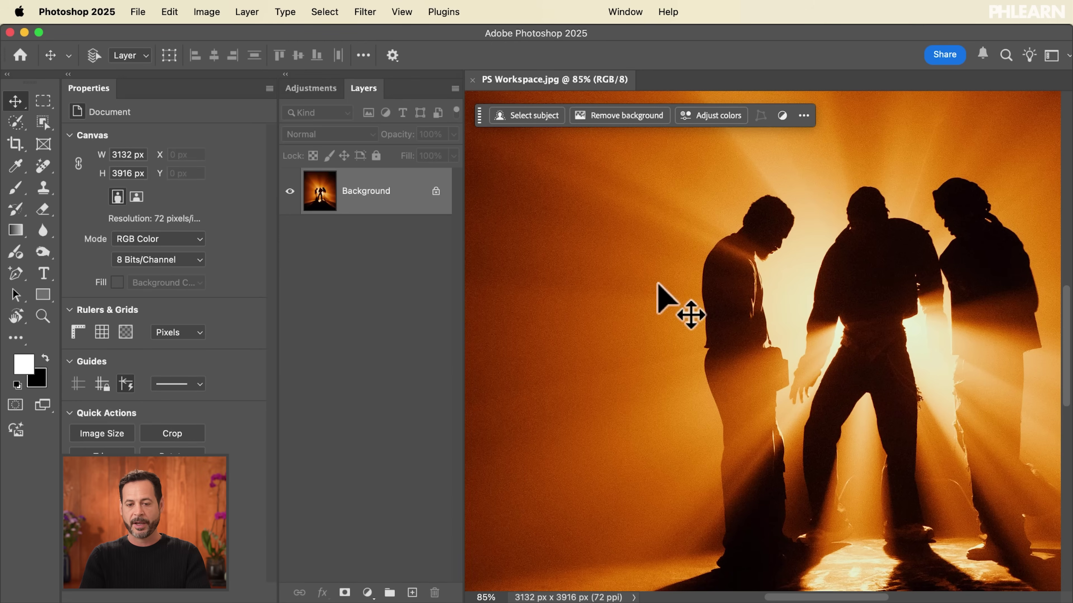
scroll(659, 292, right, 4)
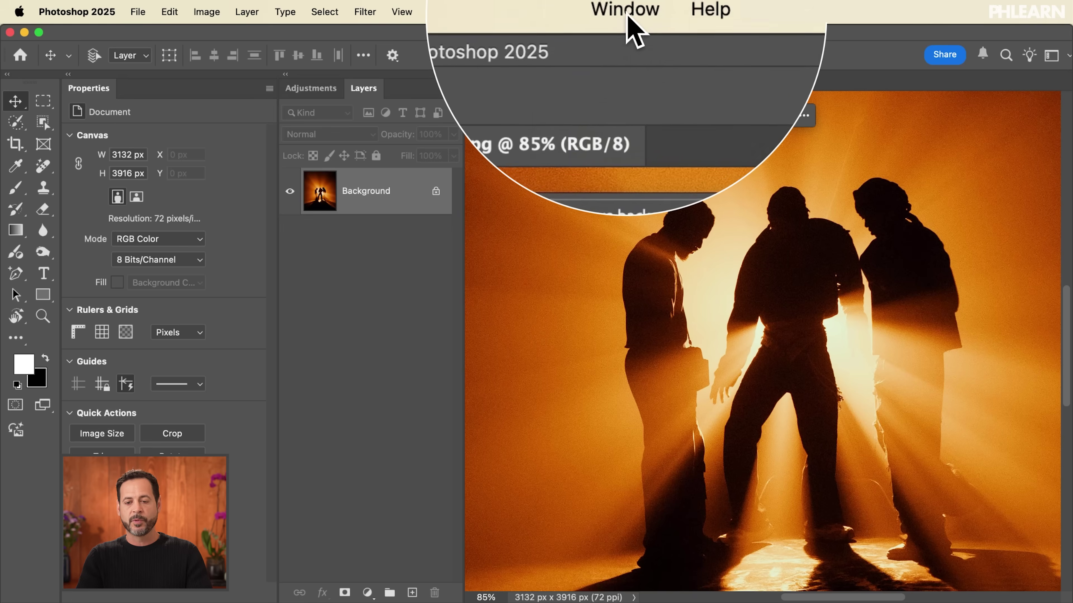
Reset the Photo Editing workspace to its saved panel layout
click(624, 12)
mouse_move(633, 46)
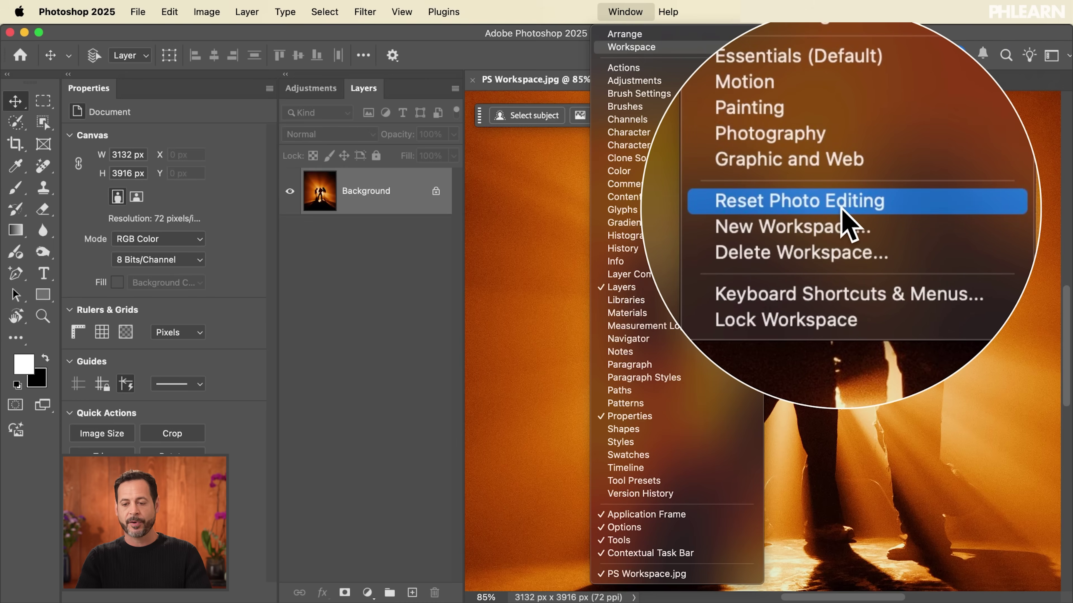
click(842, 208)
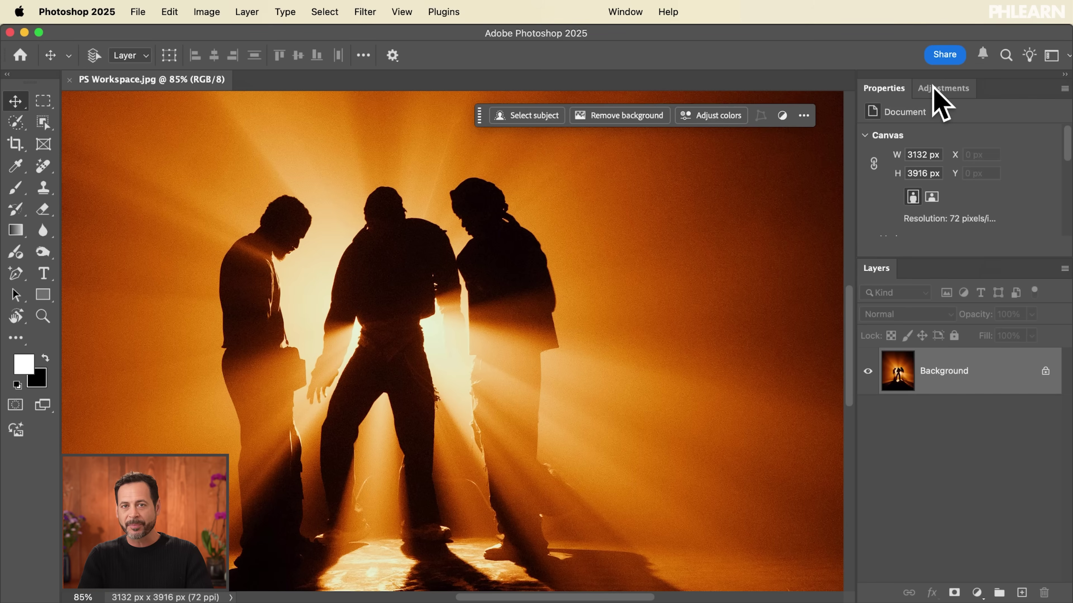
Show the Swatches panel, dock it as a separate column beside Properties and Layers, and collapse that column to an icon
click(621, 13)
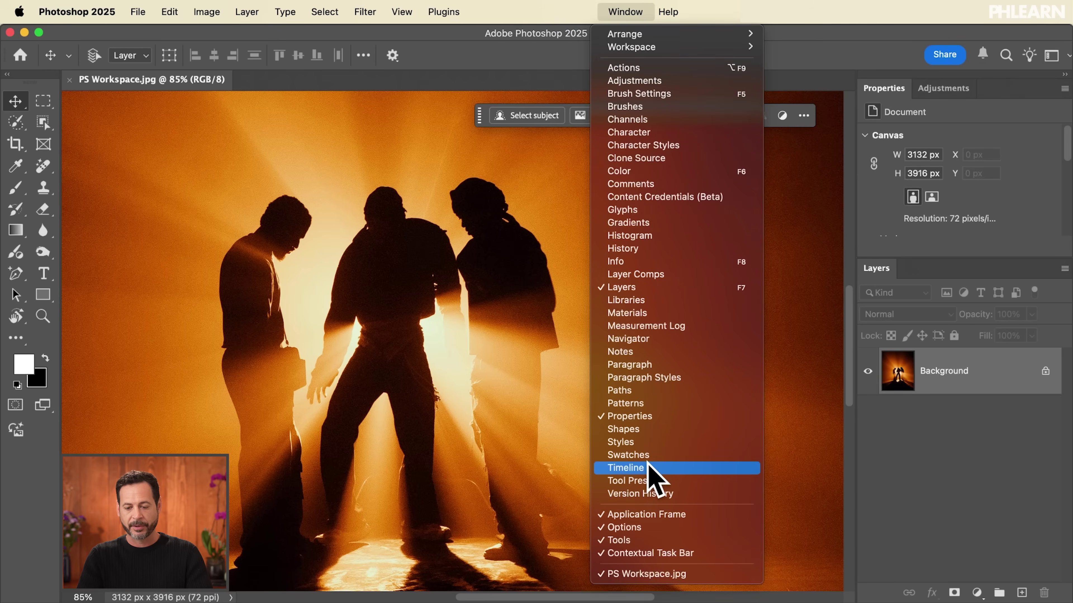
click(647, 444)
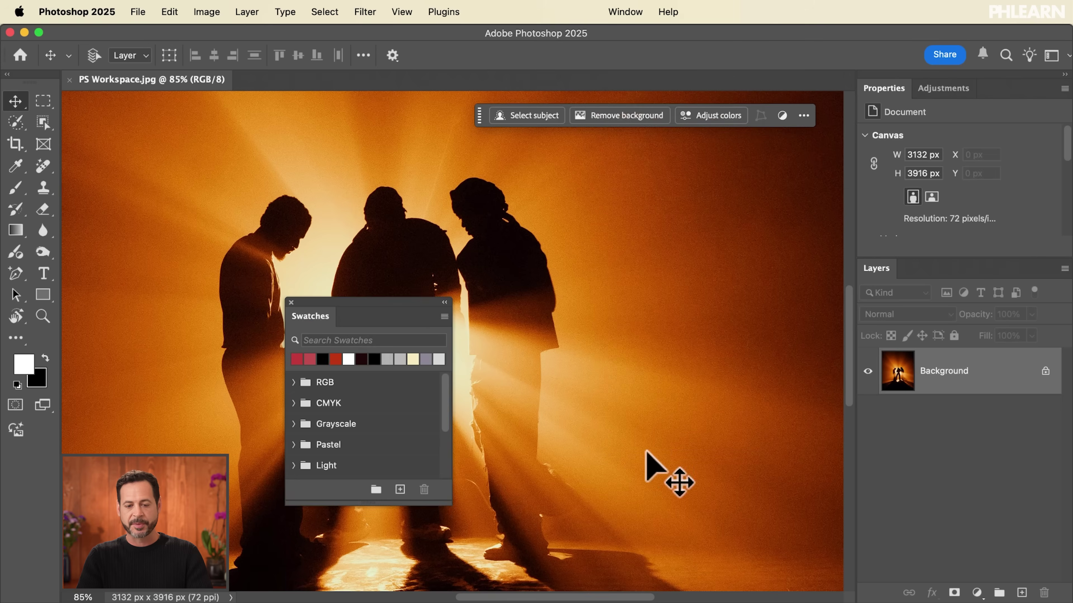
drag(324, 310, 851, 104)
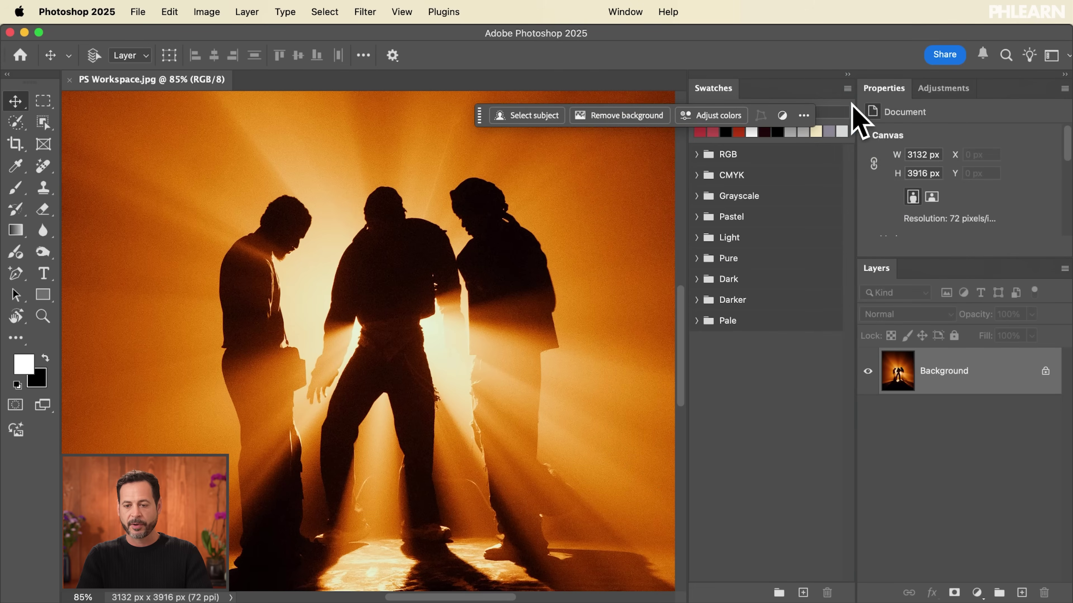
click(848, 75)
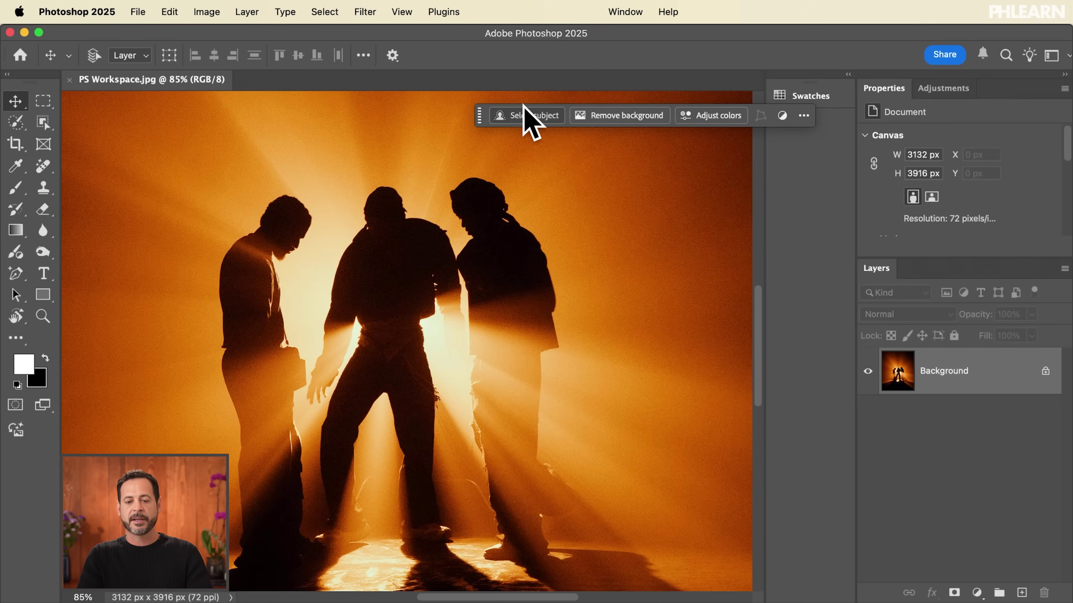
Move the contextual task bar to the image's upper-left corner, and detach and close the Swatches panel
drag(480, 116, 74, 117)
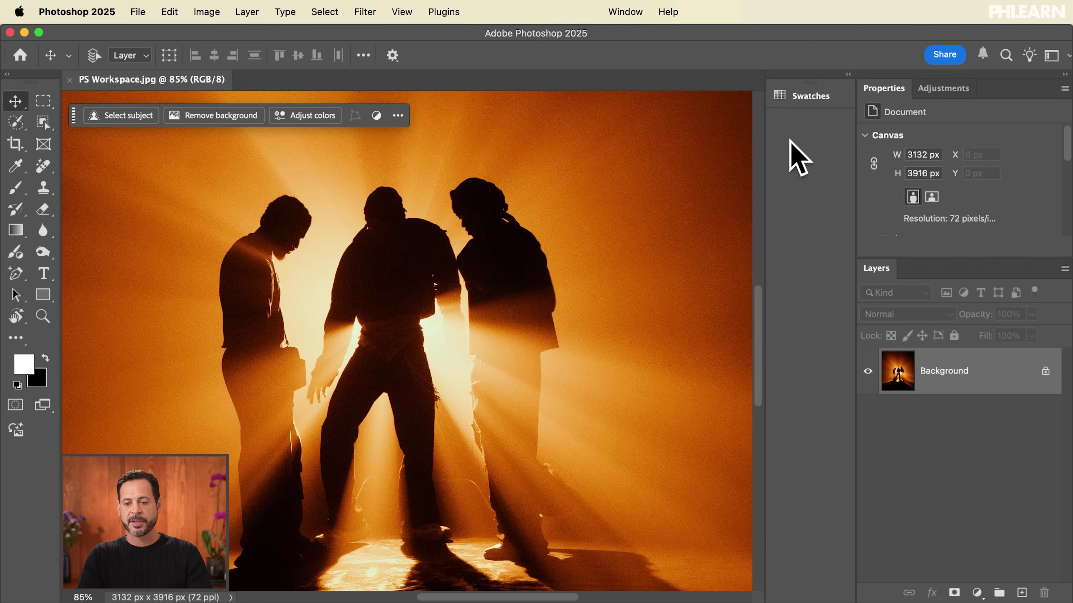
drag(826, 98, 570, 176)
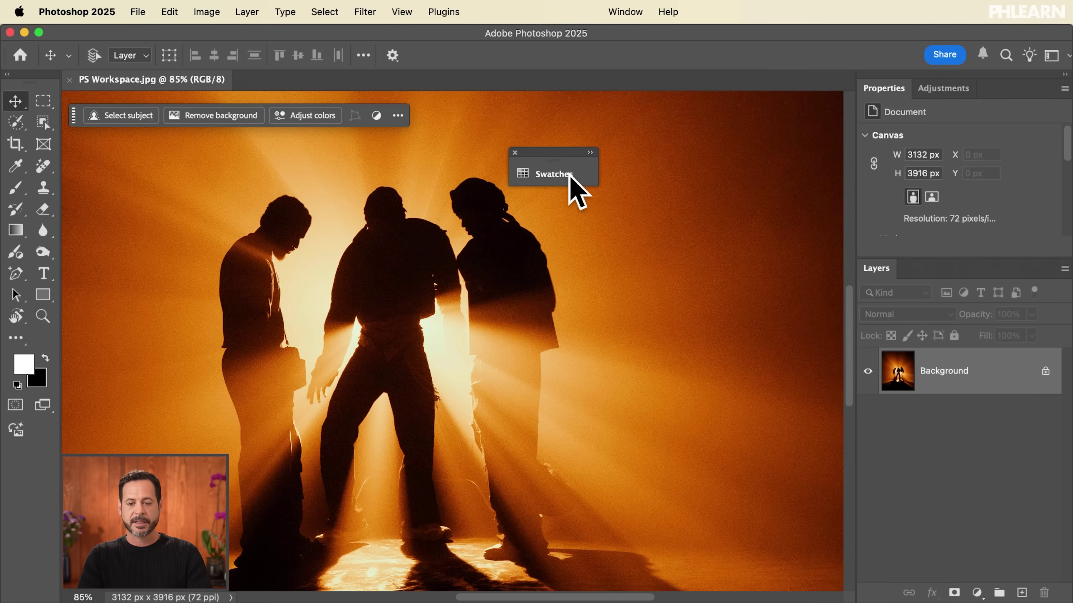
click(515, 152)
Lock the Photo Editing workspace so its panels cannot be moved accidentally
click(625, 13)
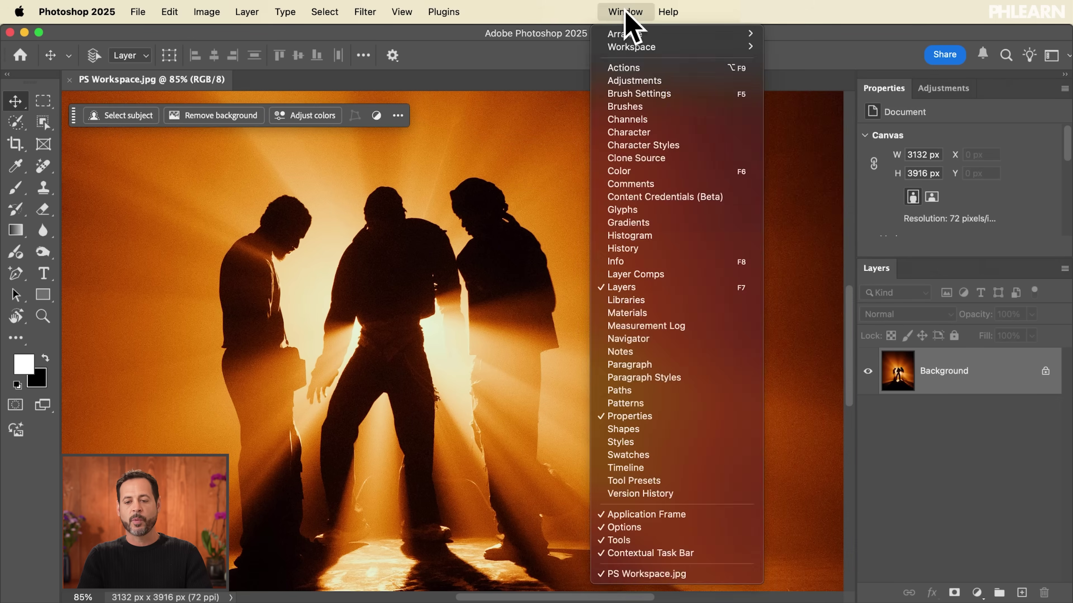
mouse_move(675, 49)
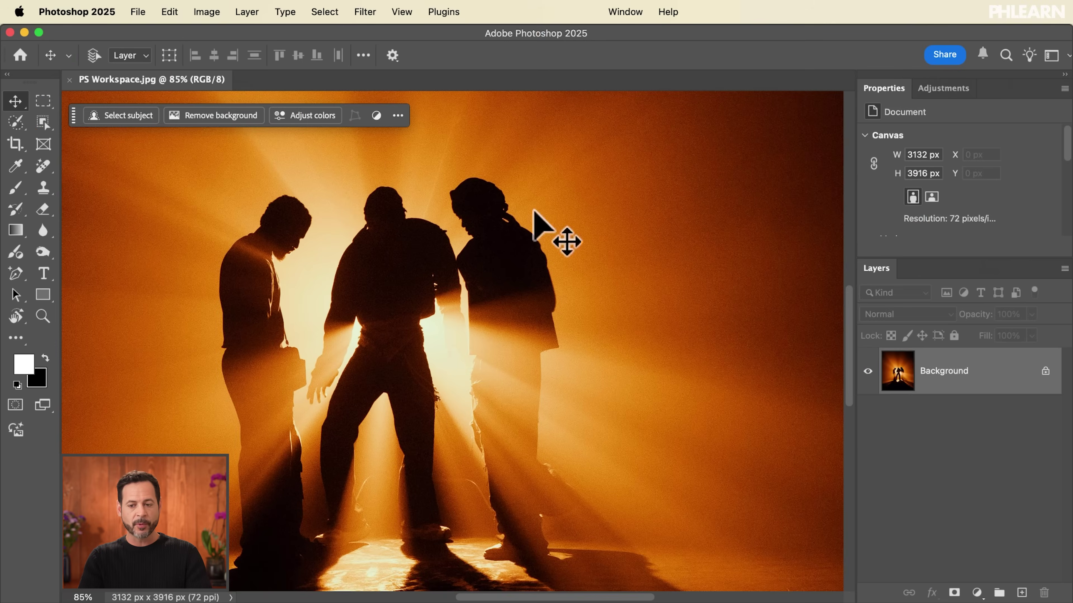
click(629, 12)
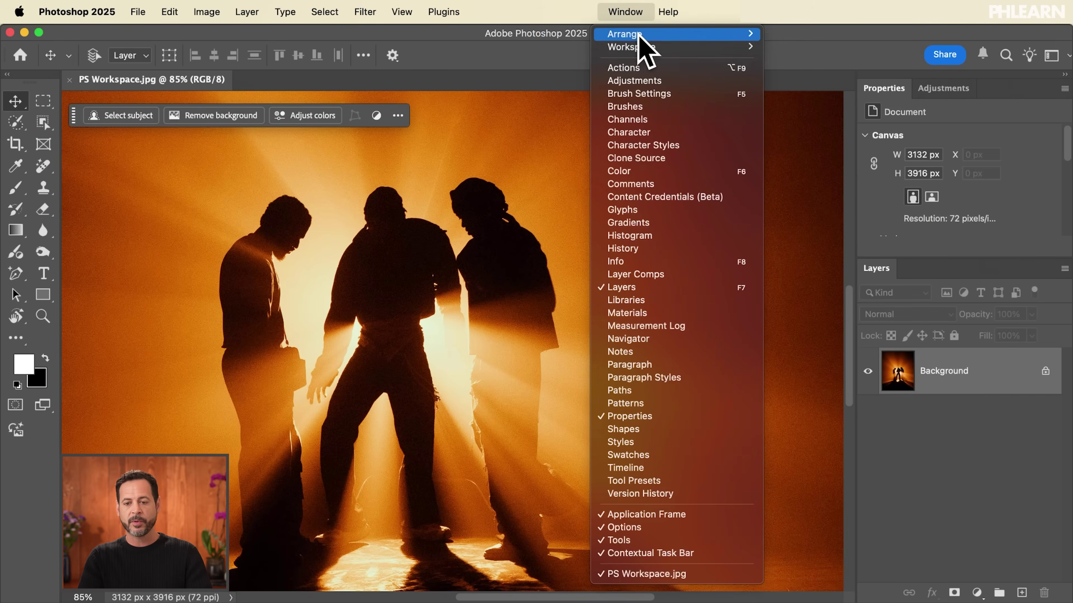
mouse_move(634, 43)
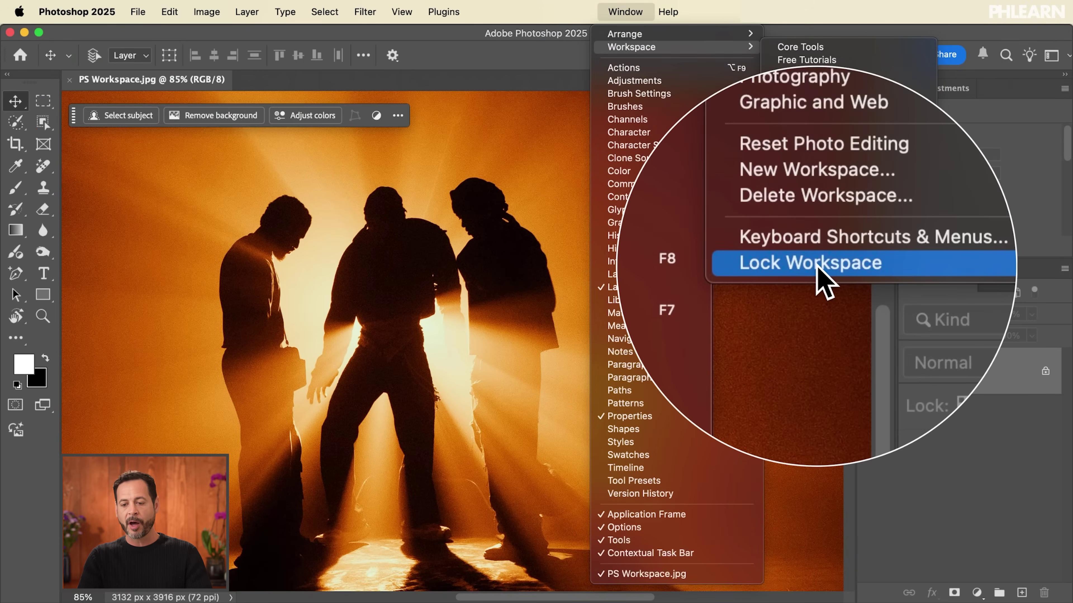
click(817, 266)
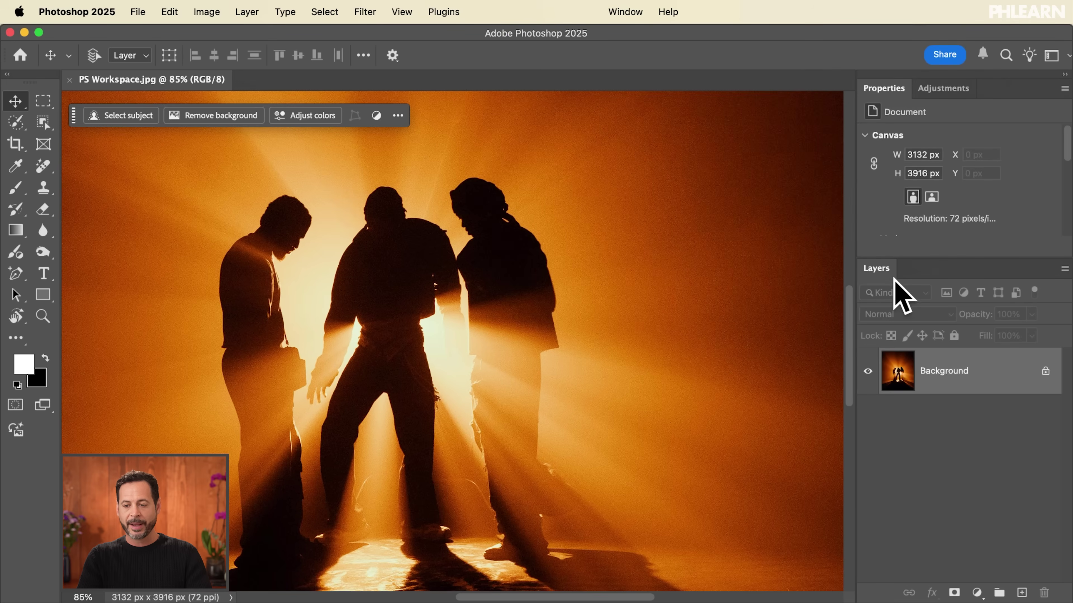
Switch to Adjustments and back to Properties, and make the Properties group taller above Layers
click(943, 89)
click(890, 88)
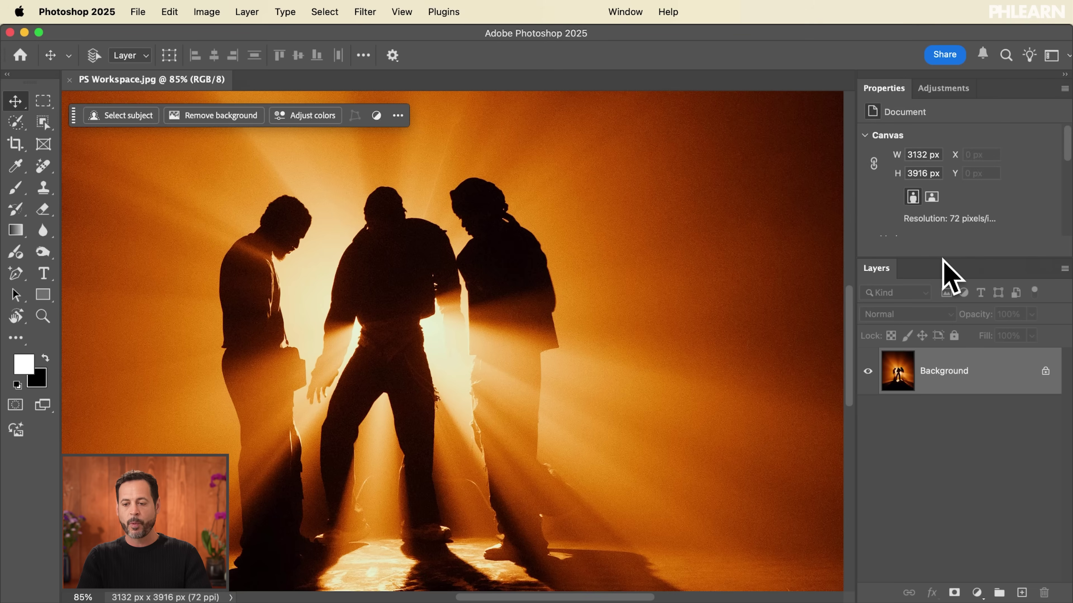
drag(943, 260, 938, 300)
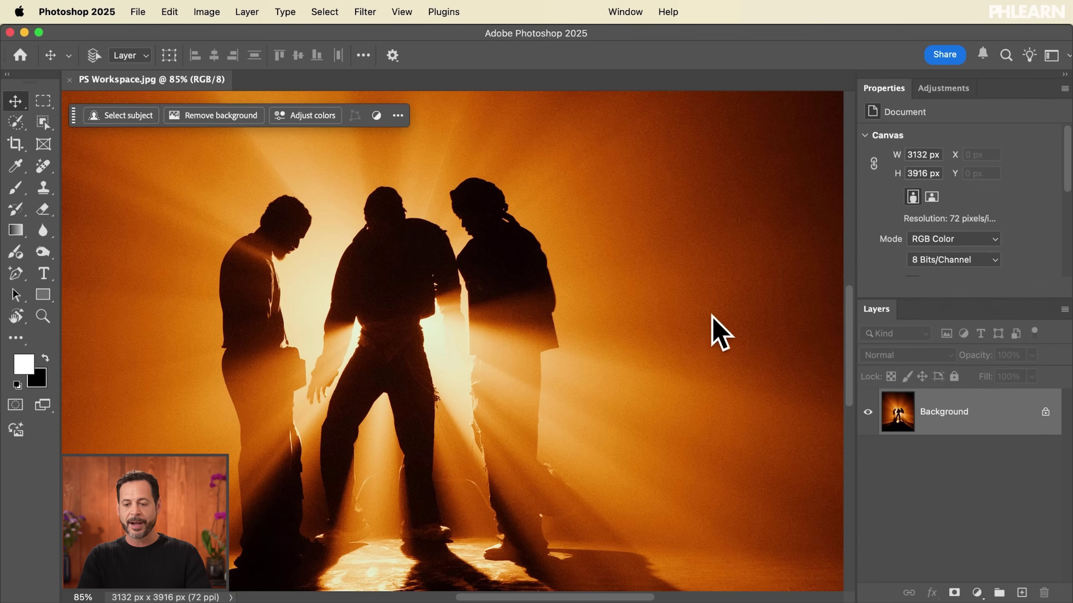
Show the Character panel and dock it in the same group as Layers
click(623, 11)
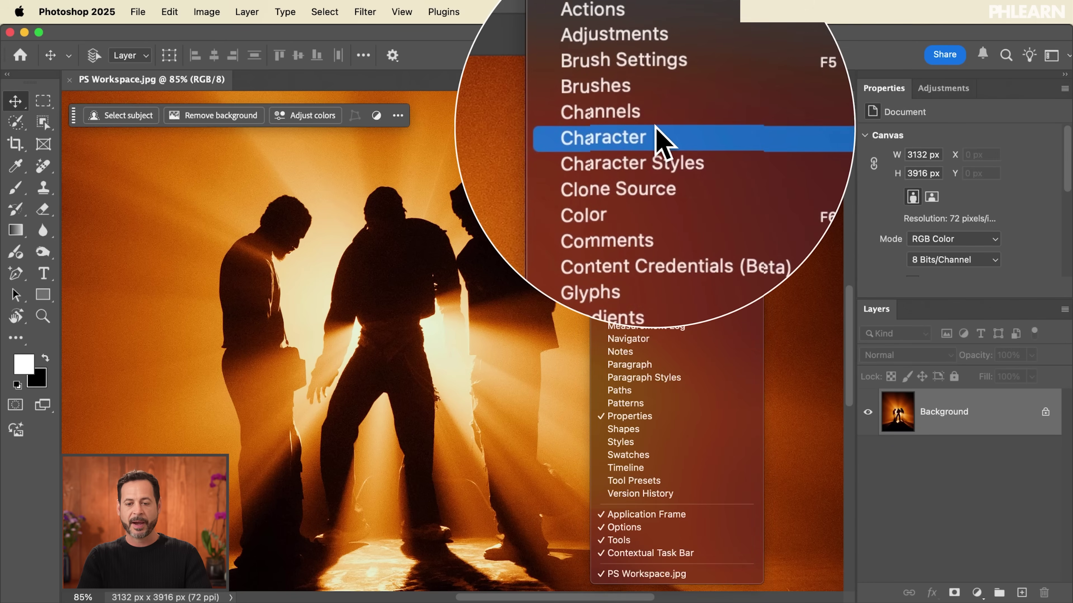
click(656, 143)
drag(501, 158, 925, 331)
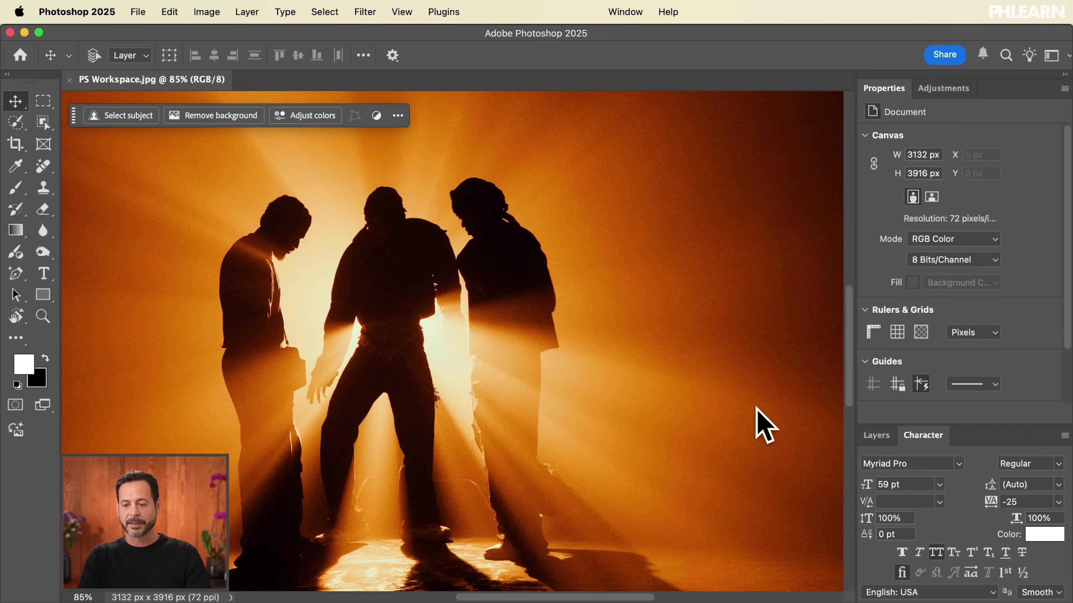
Alternate between Layers and Character in their shared group, ending on Layers
click(879, 435)
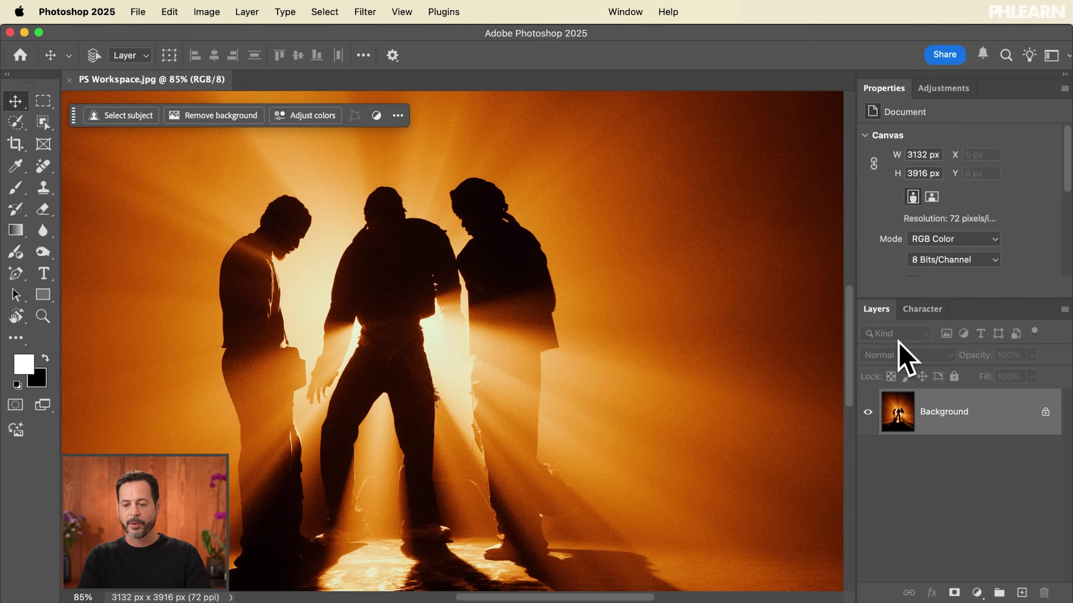
click(916, 310)
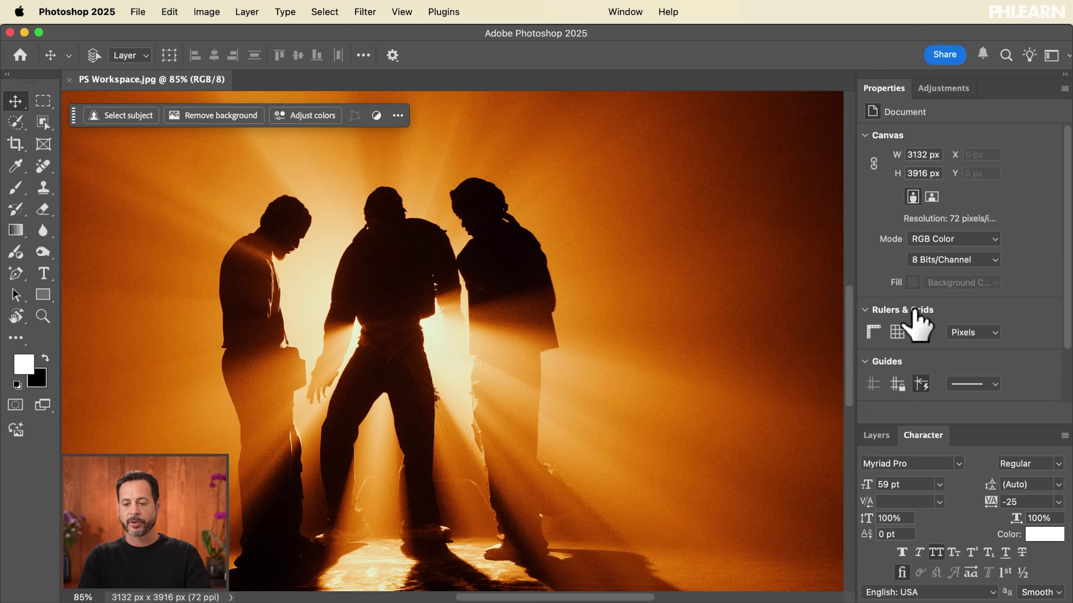
click(873, 435)
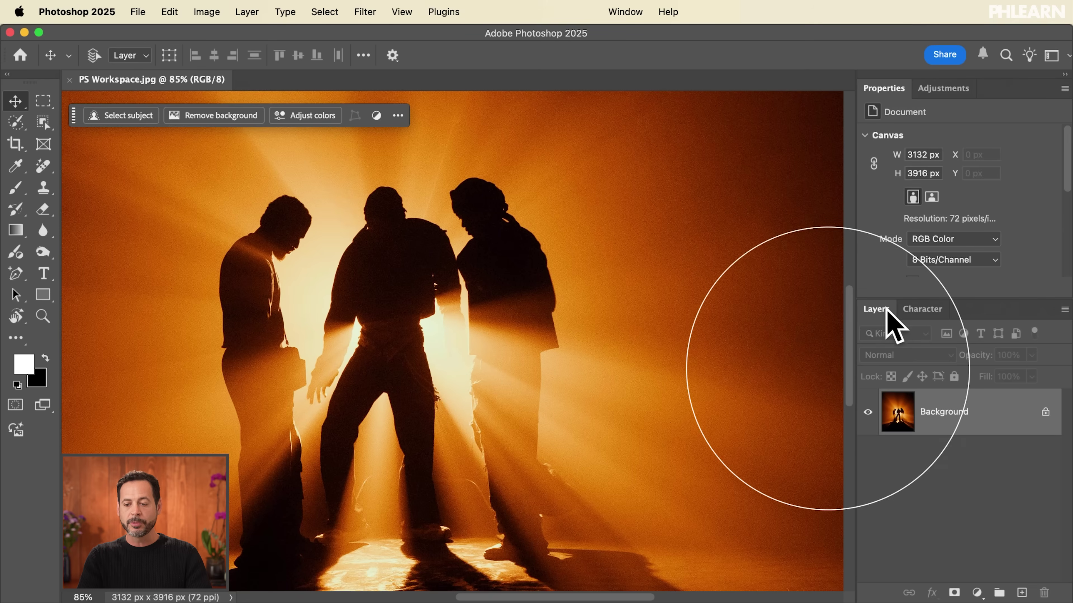
click(922, 309)
click(877, 438)
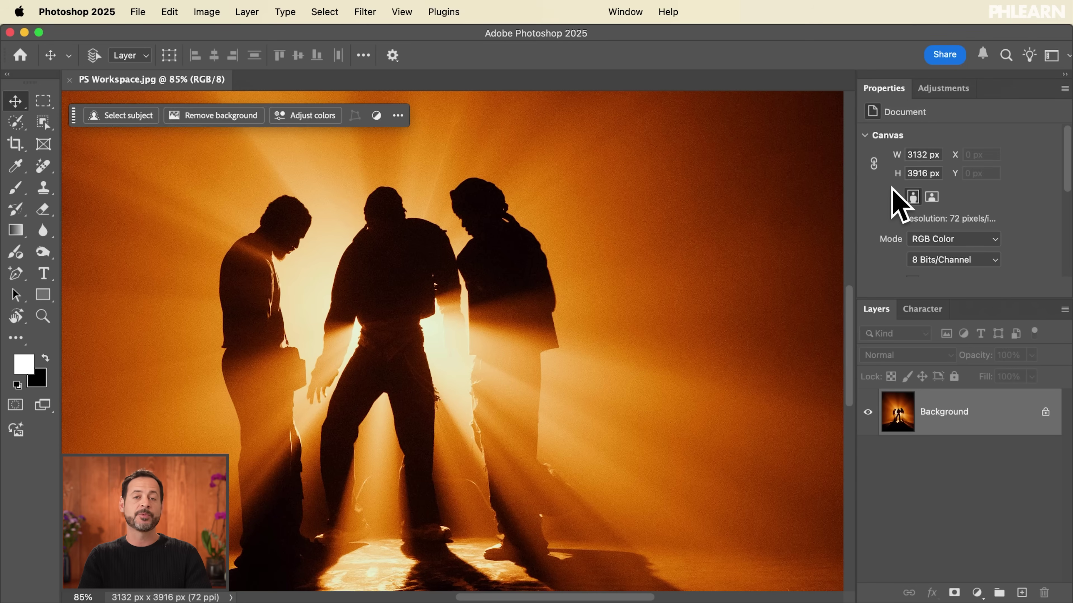
Unlock the workspace and detach the Character panel from the Layers group so it floats over the image
click(626, 12)
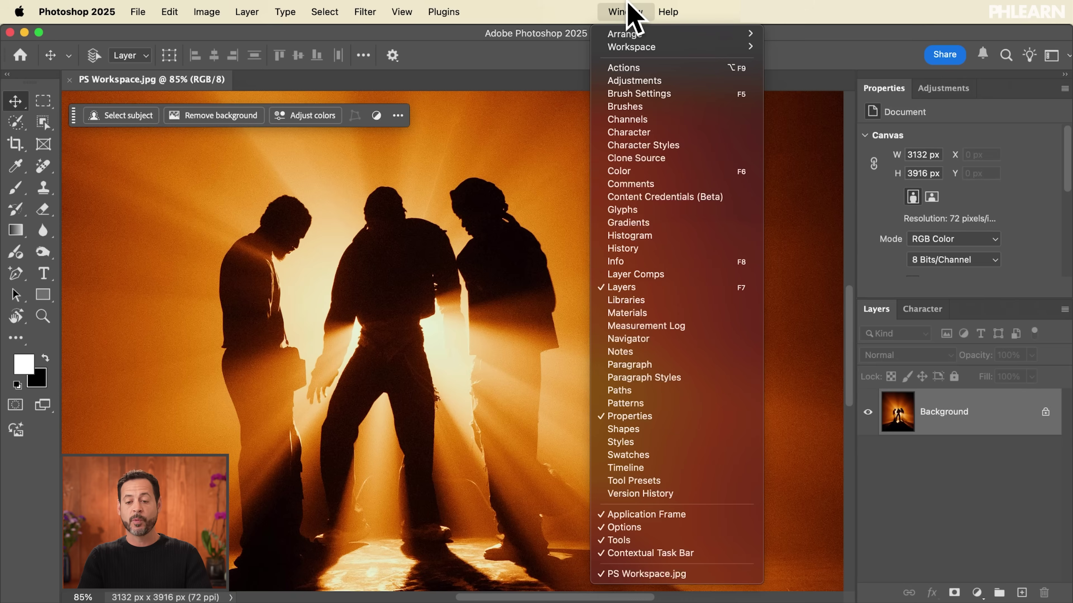
mouse_move(675, 48)
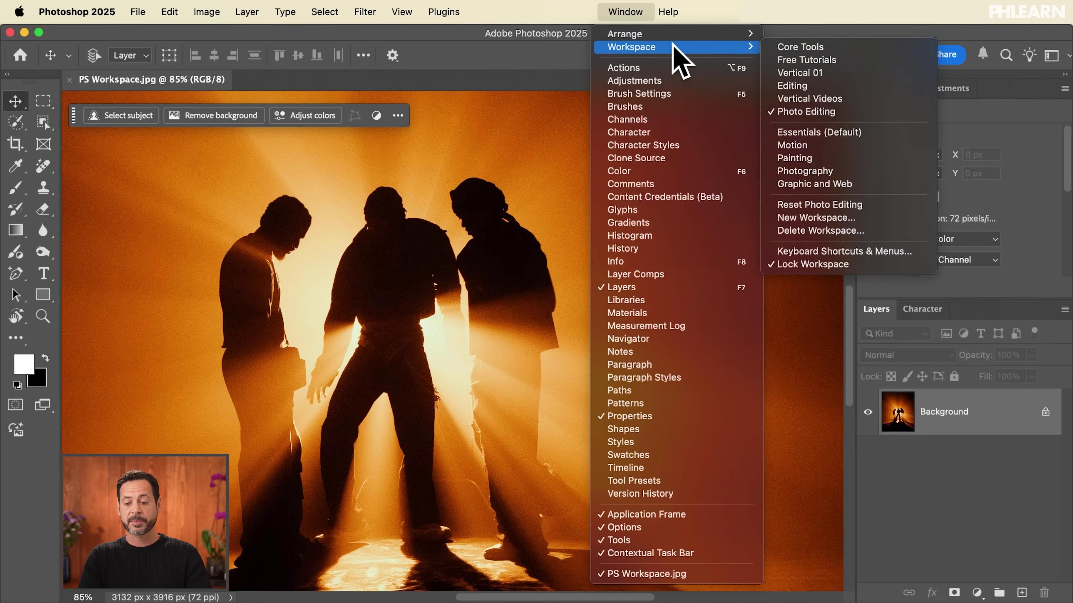
click(813, 265)
drag(930, 309, 448, 186)
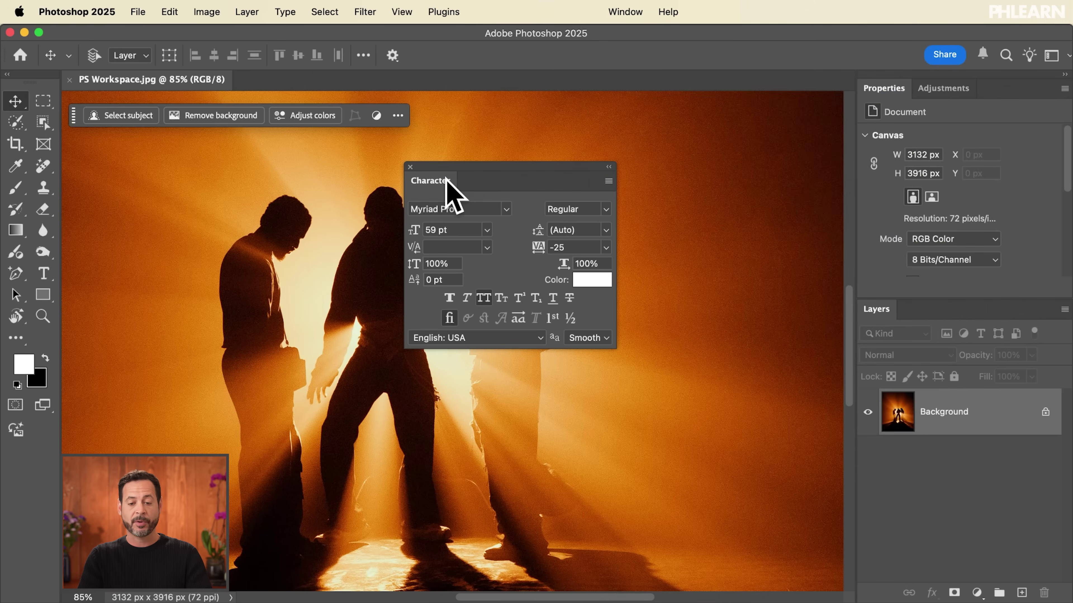
Close the floating Character panel and switch to the Free Tutorials workspace
click(410, 167)
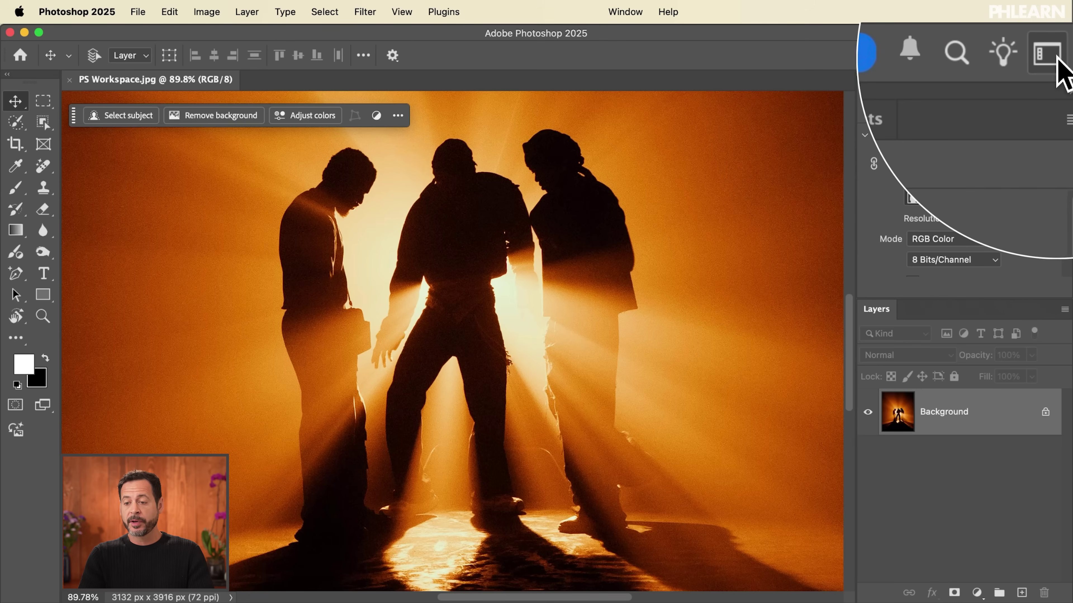
click(1068, 57)
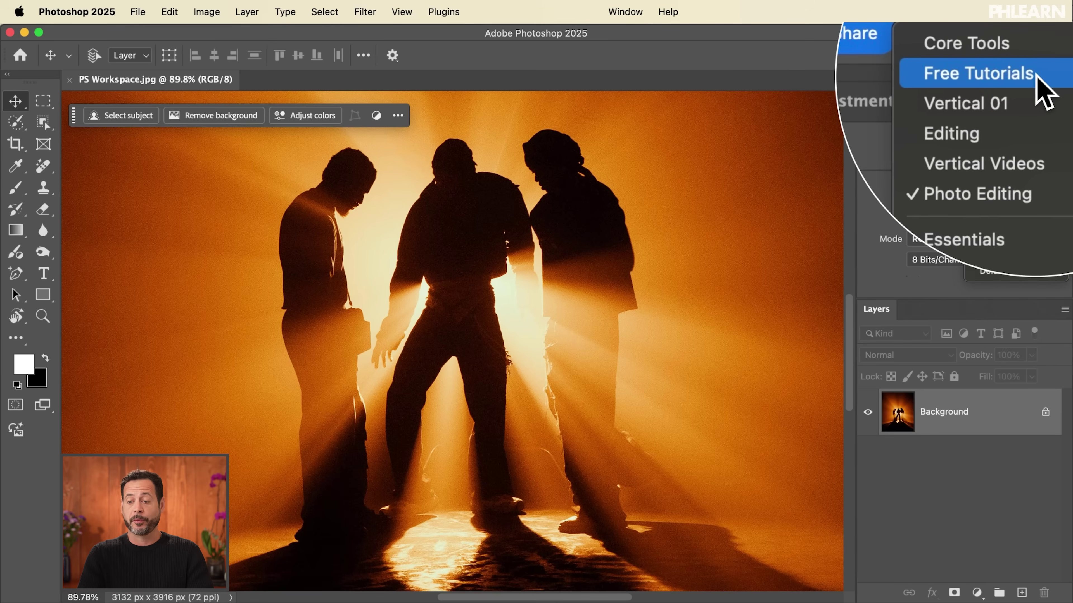
click(1043, 90)
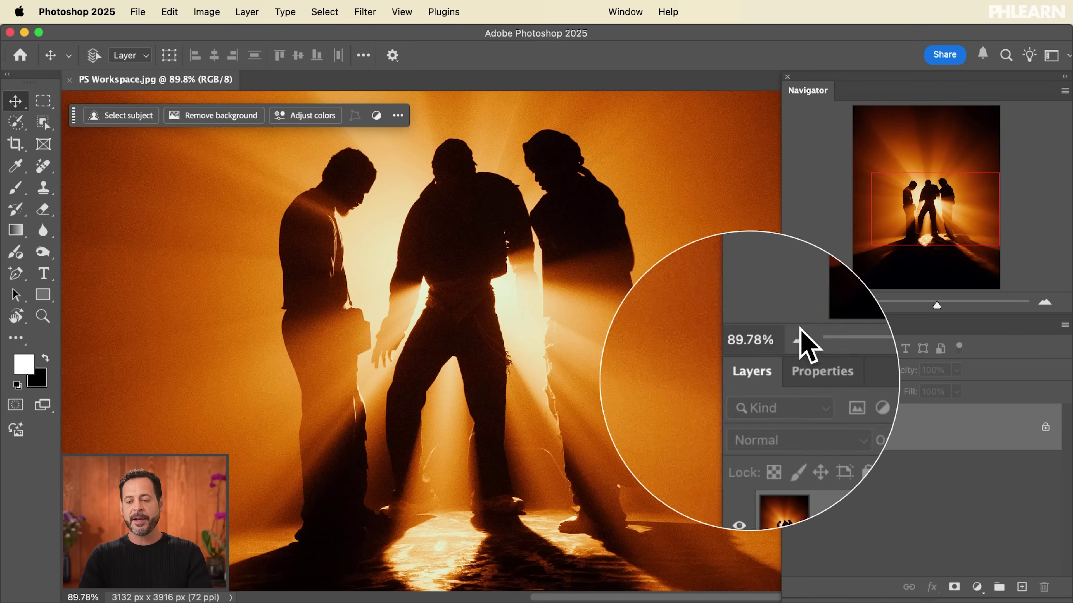
Alternate between Properties and Layers in their shared group below the Navigator, ending on Layers
click(840, 327)
click(806, 325)
click(831, 325)
click(814, 326)
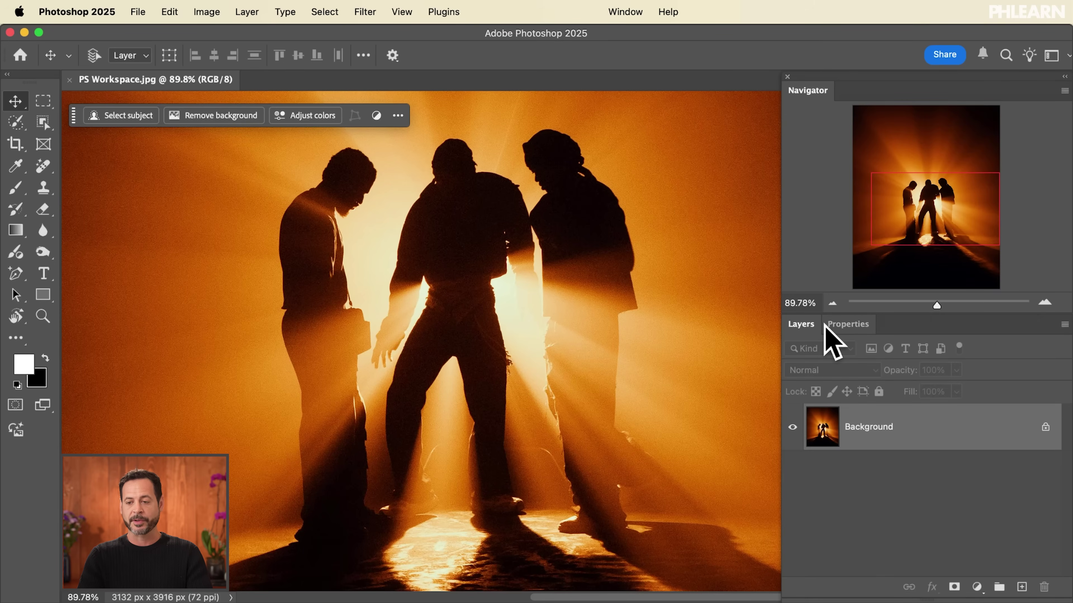
Switch through the Vertical 01 and Editing workspaces and return to the Photo Editing workspace
click(1054, 55)
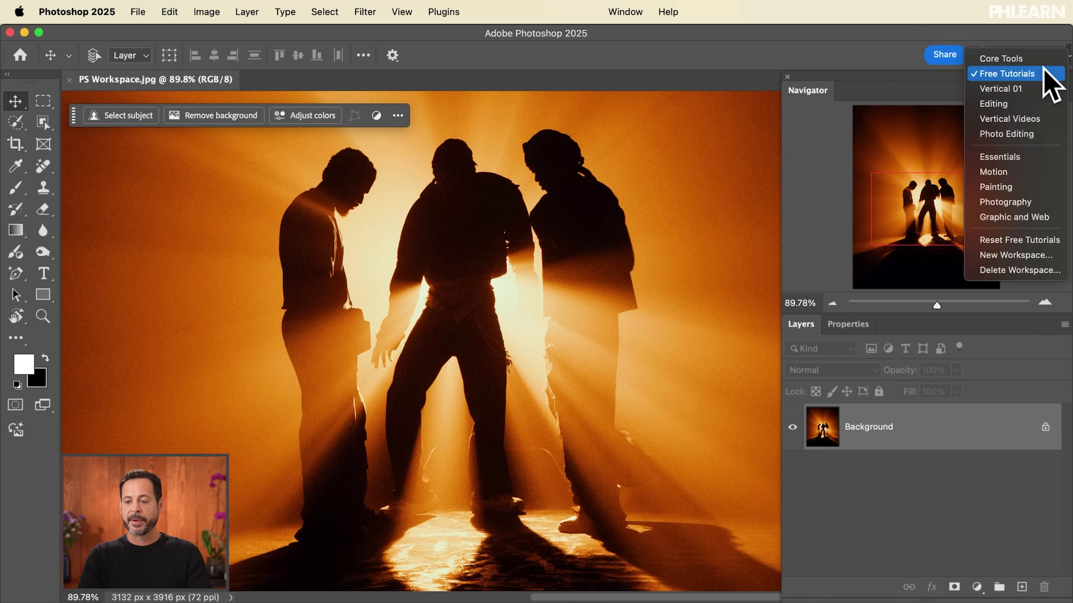
click(1024, 91)
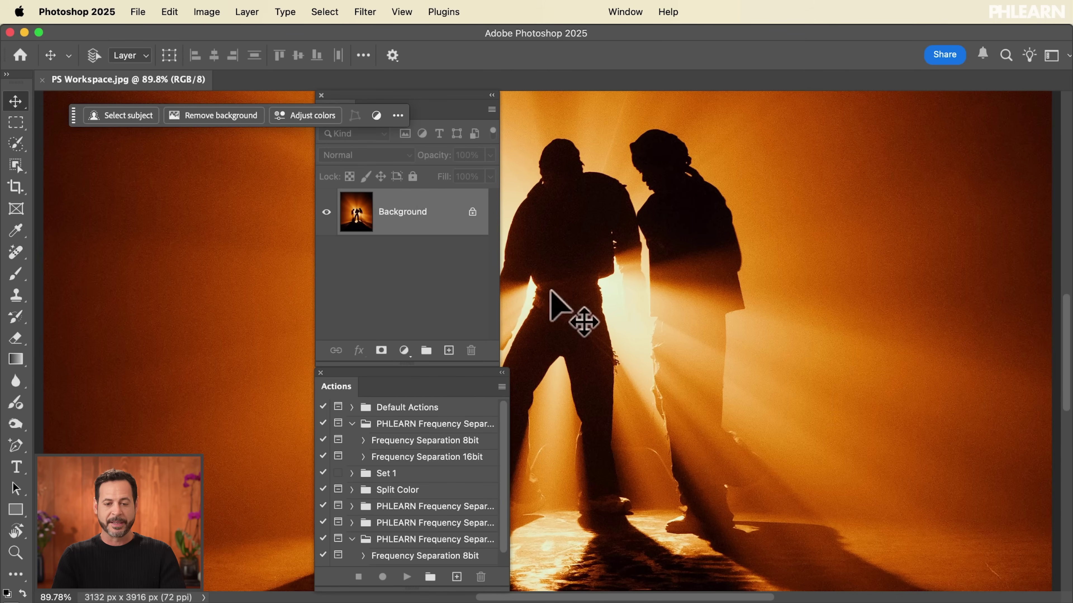
click(1068, 59)
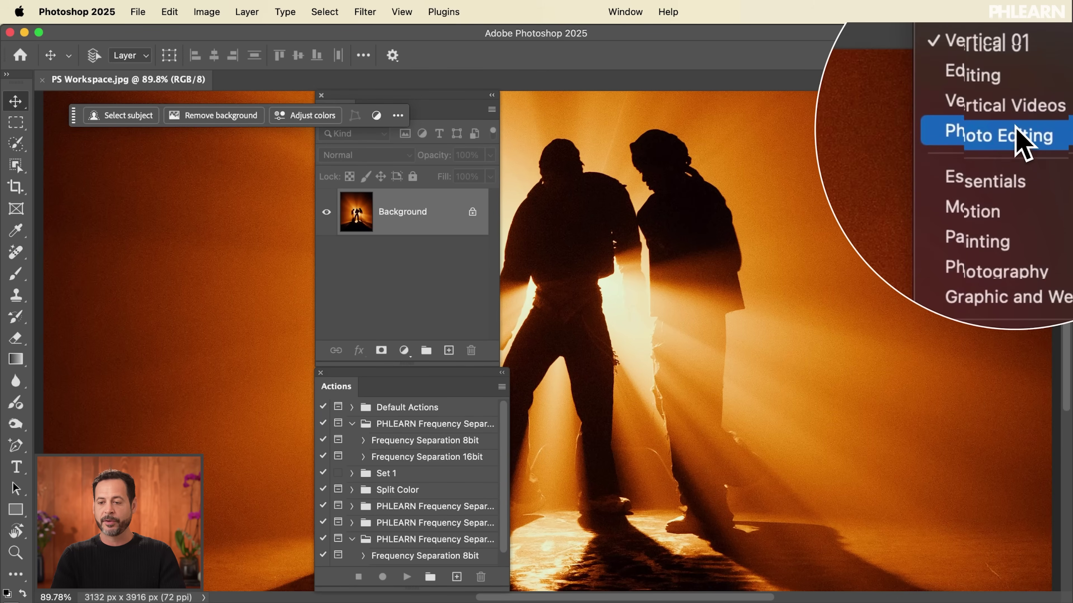
click(1010, 101)
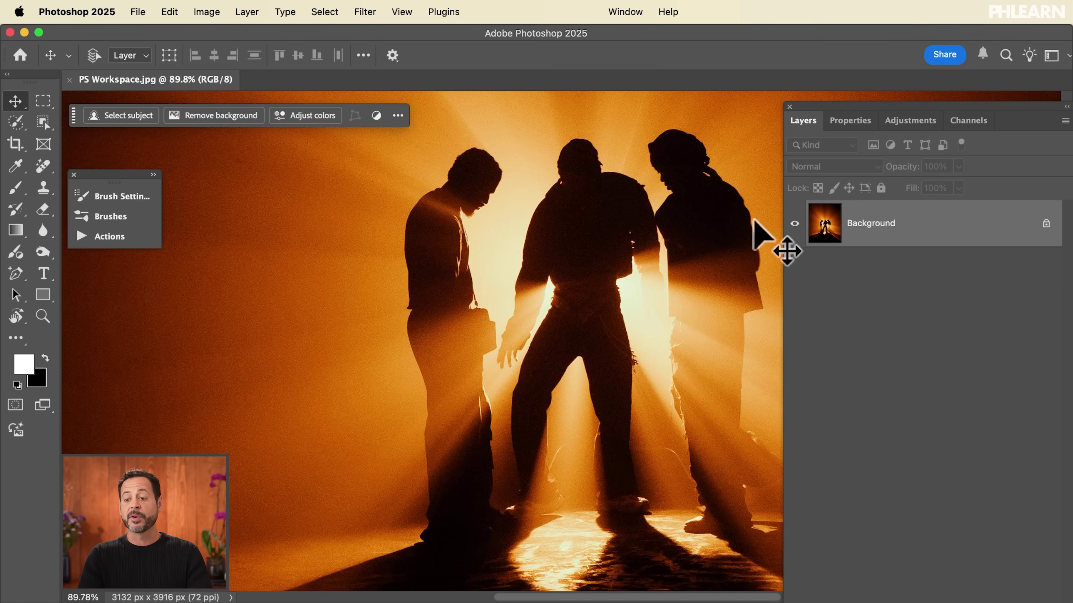
click(1062, 55)
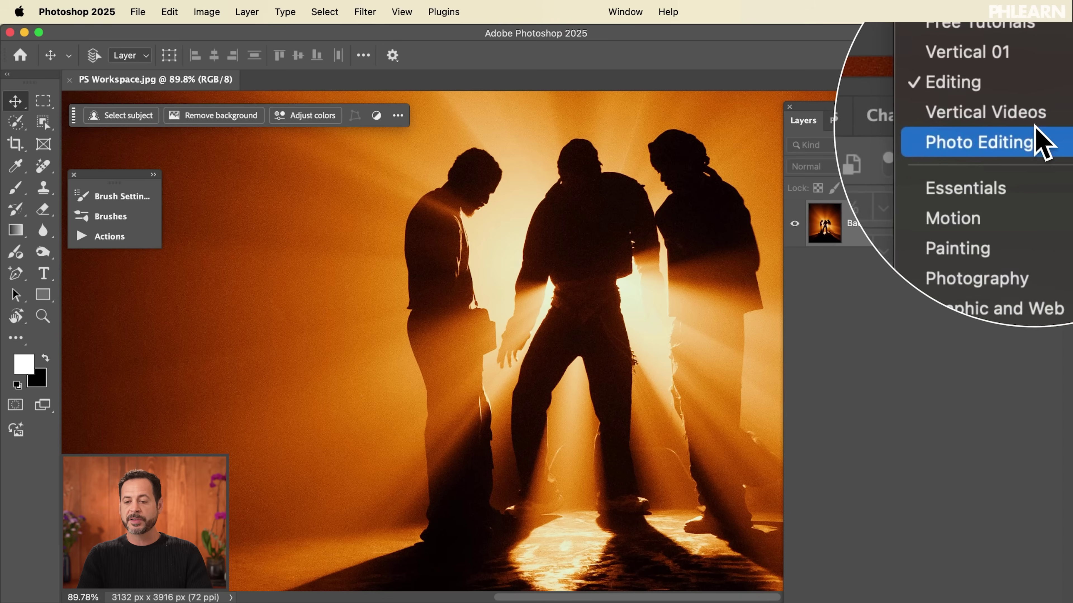
click(1034, 135)
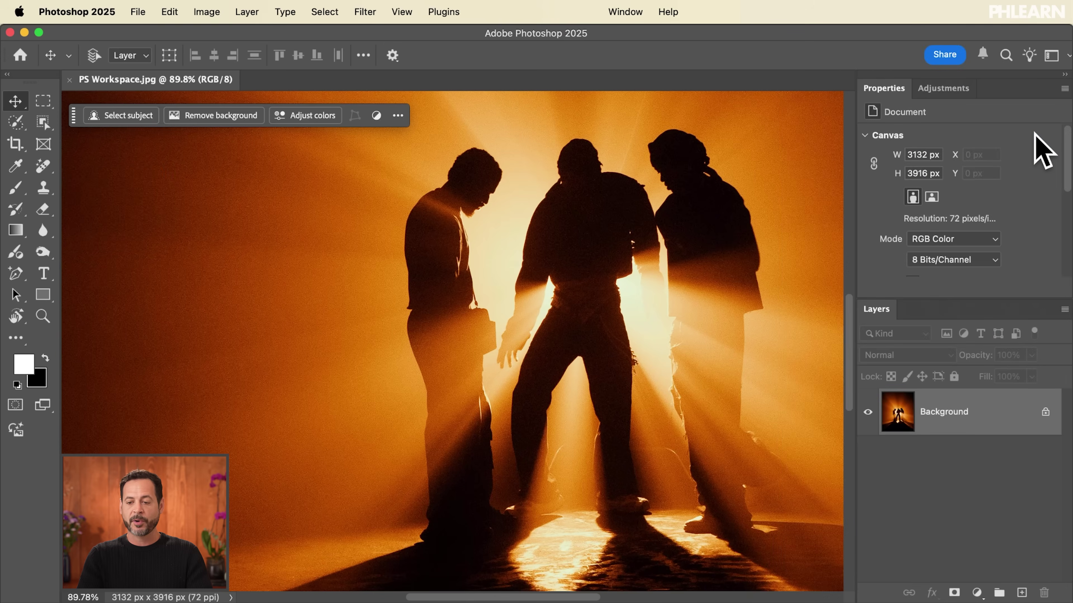